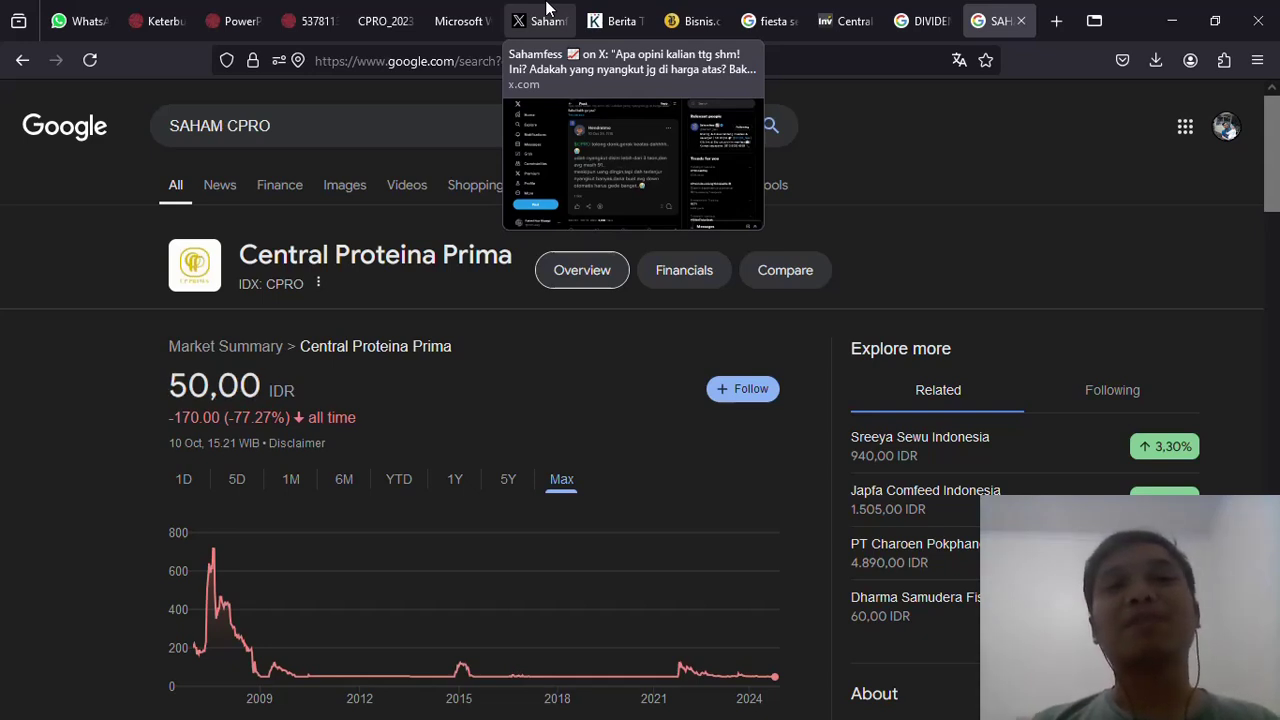
- Read the Sahamfess post about CPRO on X, then switch to Excel and select the averaging-down question in C6
{"action": "left_click", "coordinate": [546, 8]}
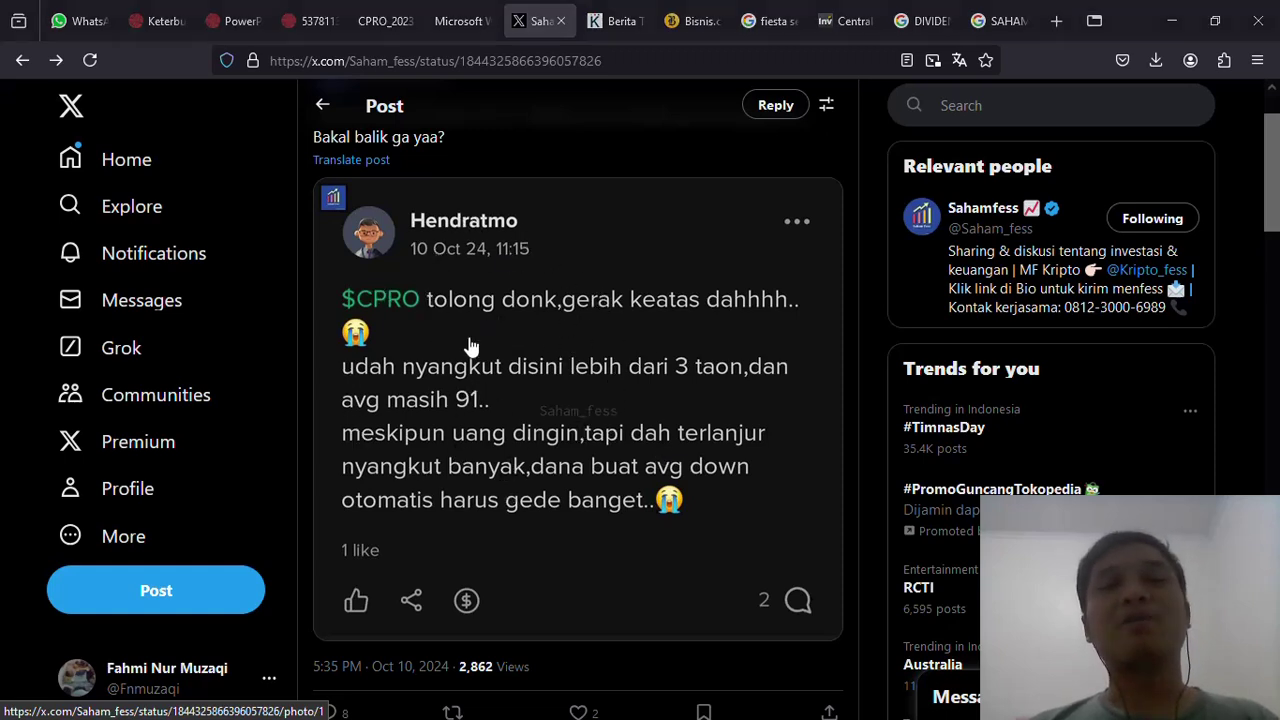
{"action": "key", "text": "alt+Tab"}
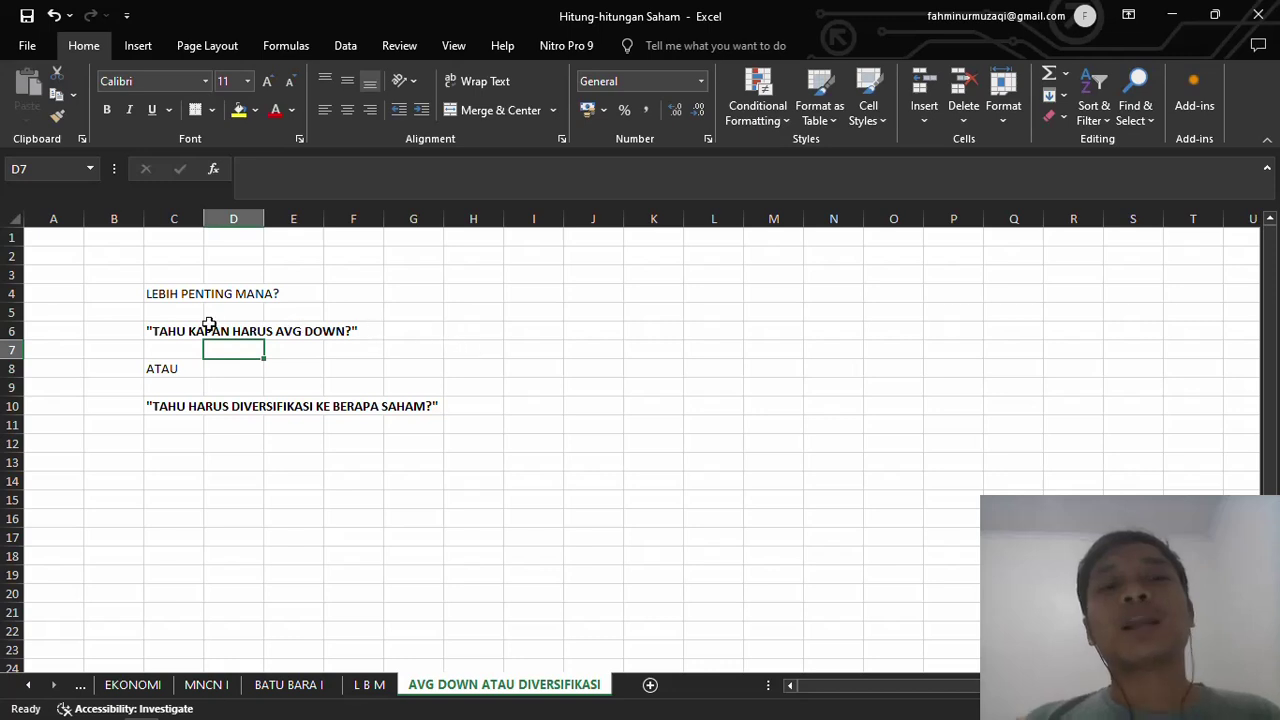
{"action": "left_click", "coordinate": [208, 326]}
{"action": "key", "text": "Left"}
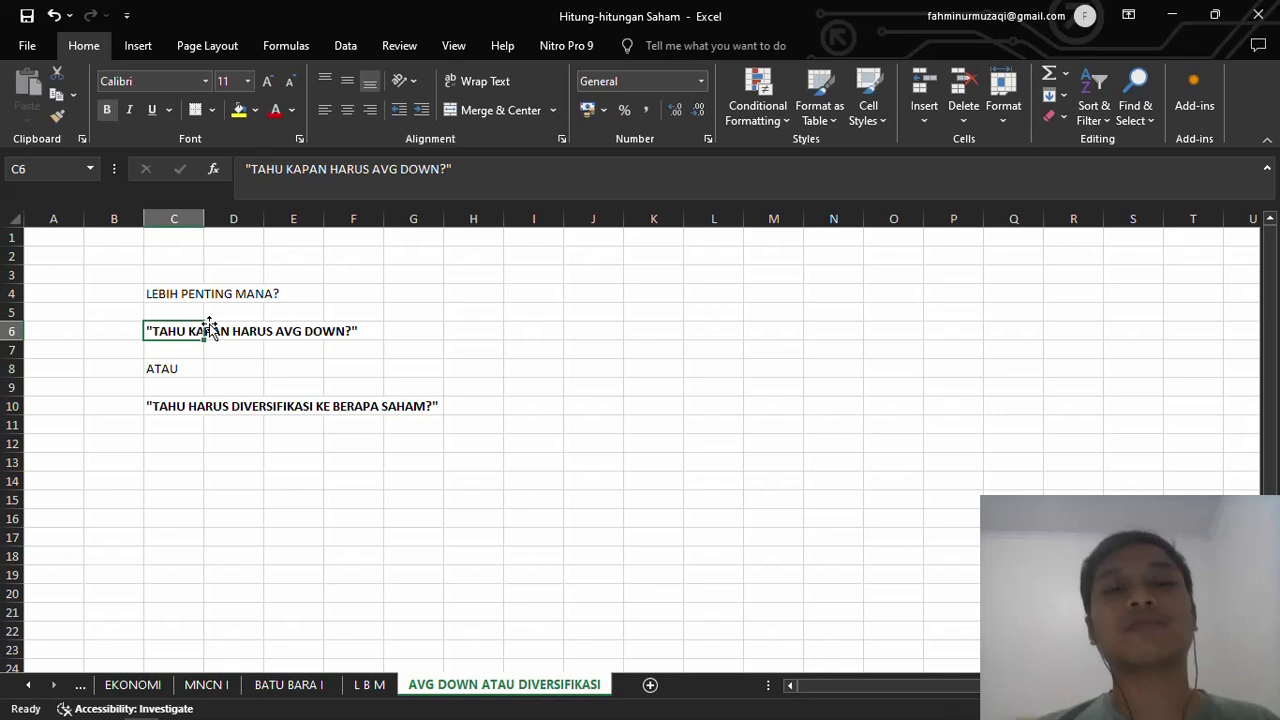
- Reword the question in C10 to "TAHU HARUS MENGALOKASIKAN DANA BERAPA KEPADA SEBUAH SAHAM?"
{"action": "left_click", "coordinate": [187, 403]}
{"action": "left_click", "coordinate": [531, 169]}
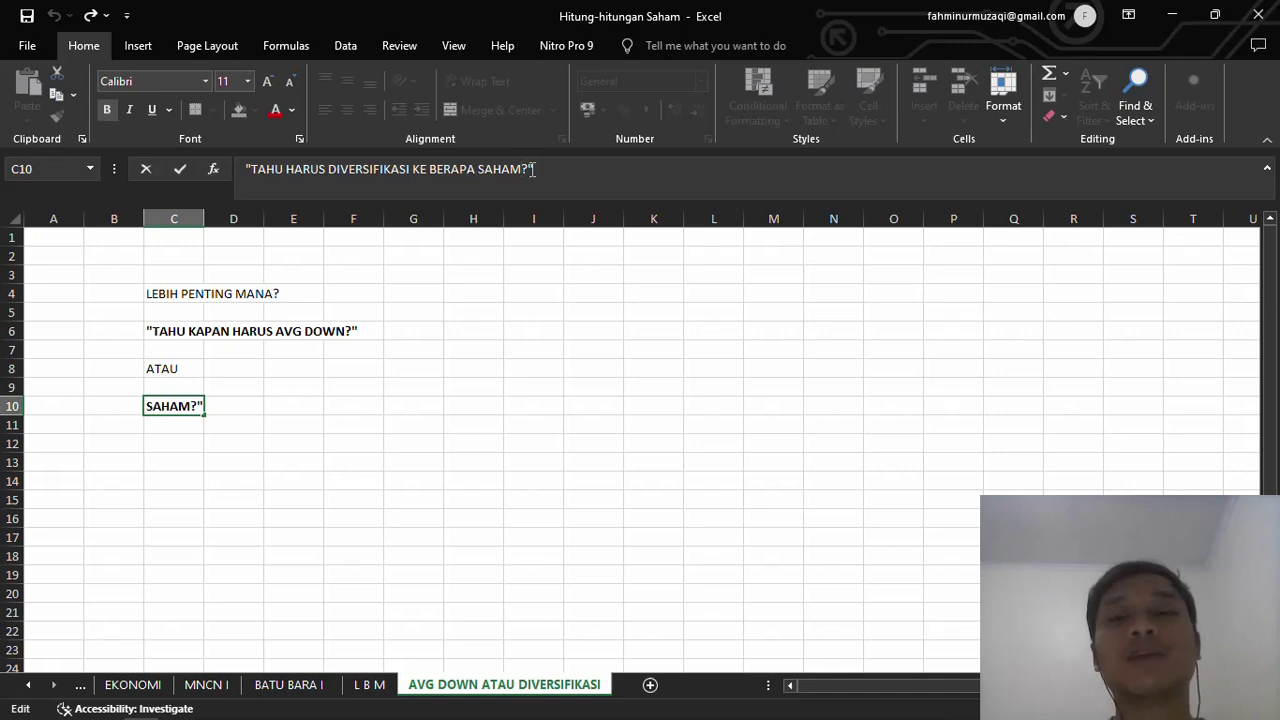
{"action": "key", "text": "BackSpace"}
{"action": "key", "text": "BackSpace"}
{"action": "key", "text": "BackSpace"}
{"action": "key", "text": "BackSpace"}
{"action": "key", "text": "BackSpace"}
{"action": "key", "text": "BackSpace"}
{"action": "key", "text": "BackSpace"}
{"action": "key", "text": "BackSpace"}
{"action": "key", "text": "BackSpace"}
{"action": "key", "text": "BackSpace"}
{"action": "key", "text": "BackSpace"}
{"action": "key", "text": "BackSpace"}
{"action": "key", "text": "BackSpace"}
{"action": "key", "text": "BackSpace"}
{"action": "key", "text": "BackSpace"}
{"action": "key", "text": "BackSpace"}
{"action": "key", "text": "BackSpace"}
{"action": "key", "text": "BackSpace"}
{"action": "key", "text": "BackSpace"}
{"action": "key", "text": "BackSpace"}
{"action": "key", "text": "BackSpace"}
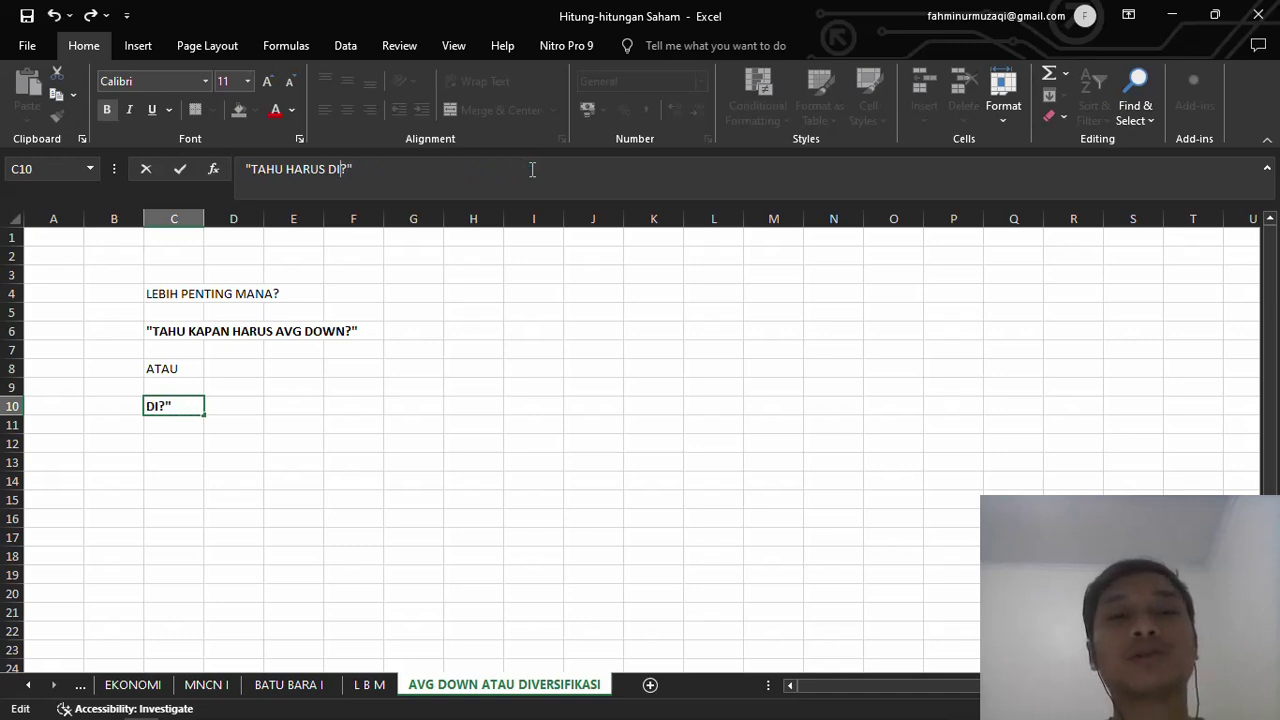
{"action": "type", "text": "MENGAL"}
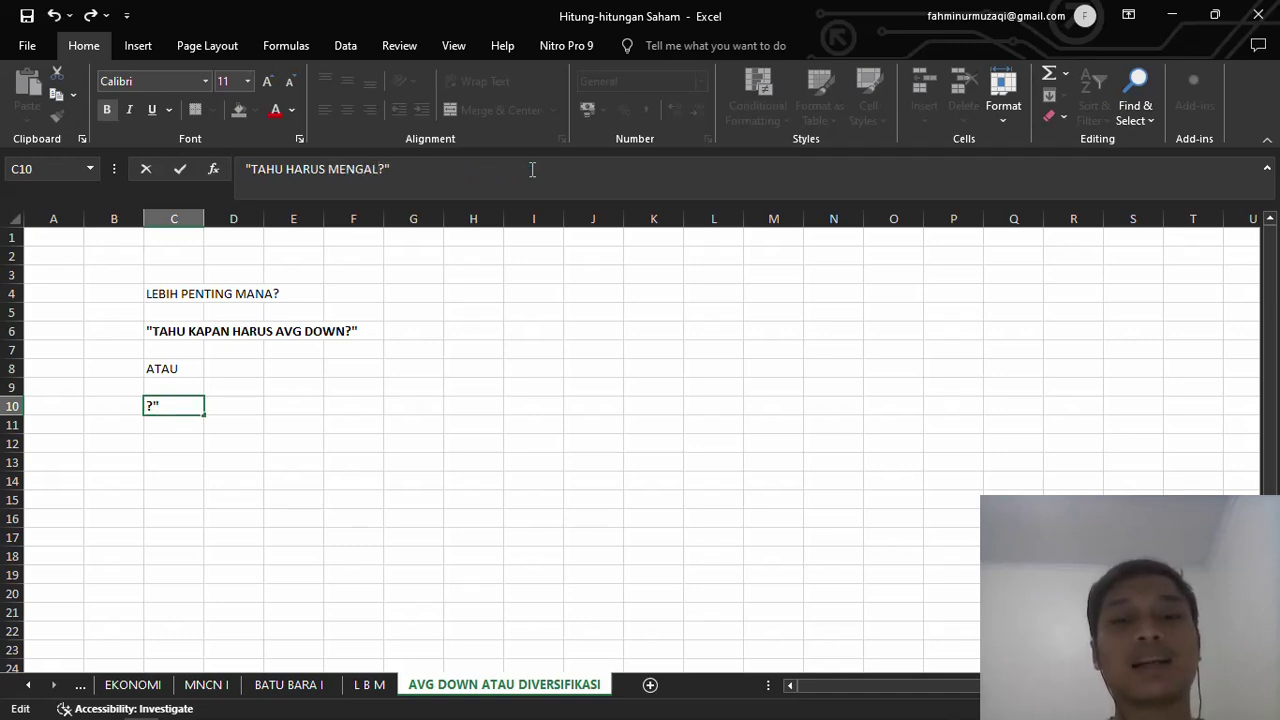
{"action": "type", "text": "OKASIKAN DANA "}
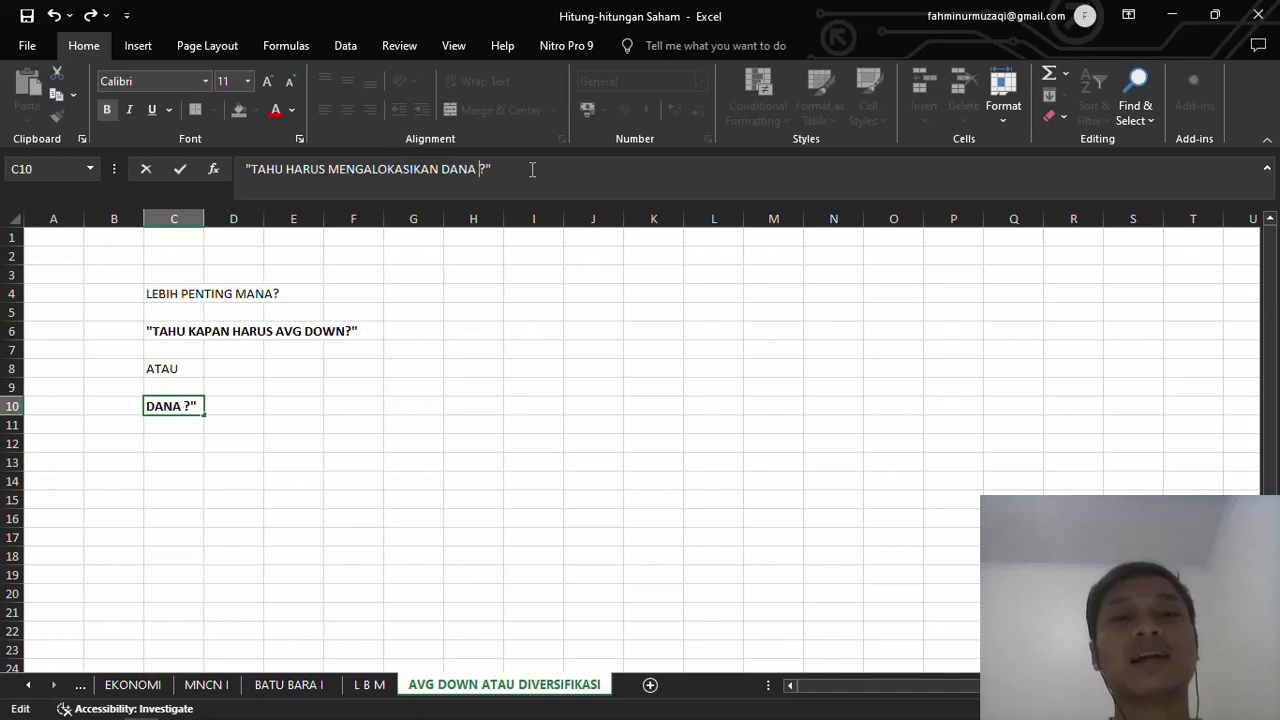
{"action": "type", "text": "BERAPA "}
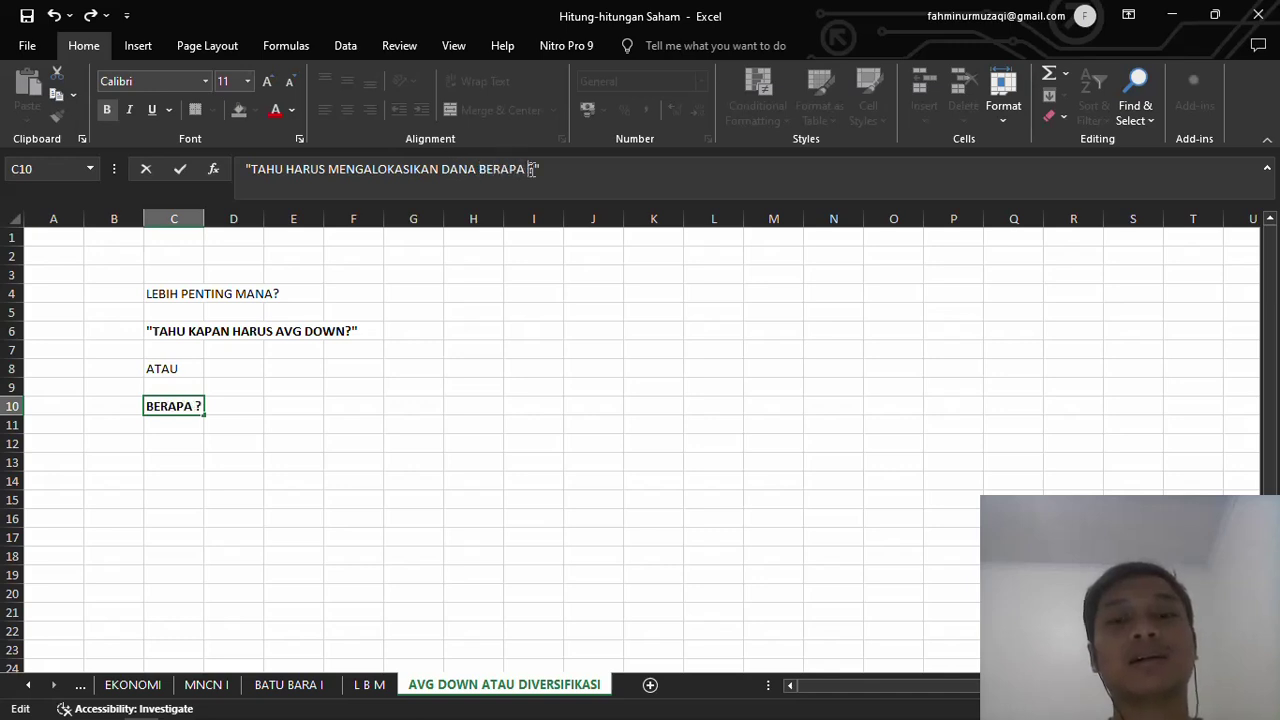
{"action": "type", "text": "KEPADA SEBUAH "}
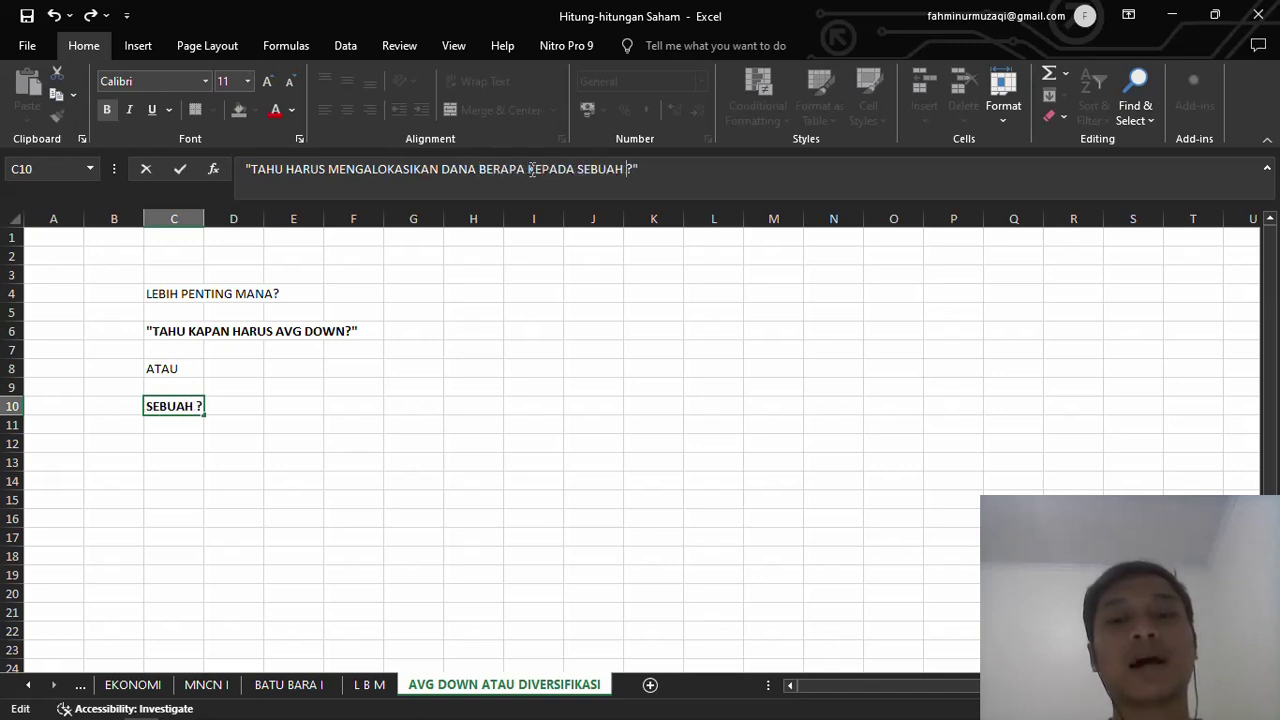
{"action": "type", "text": "SAHAM"}
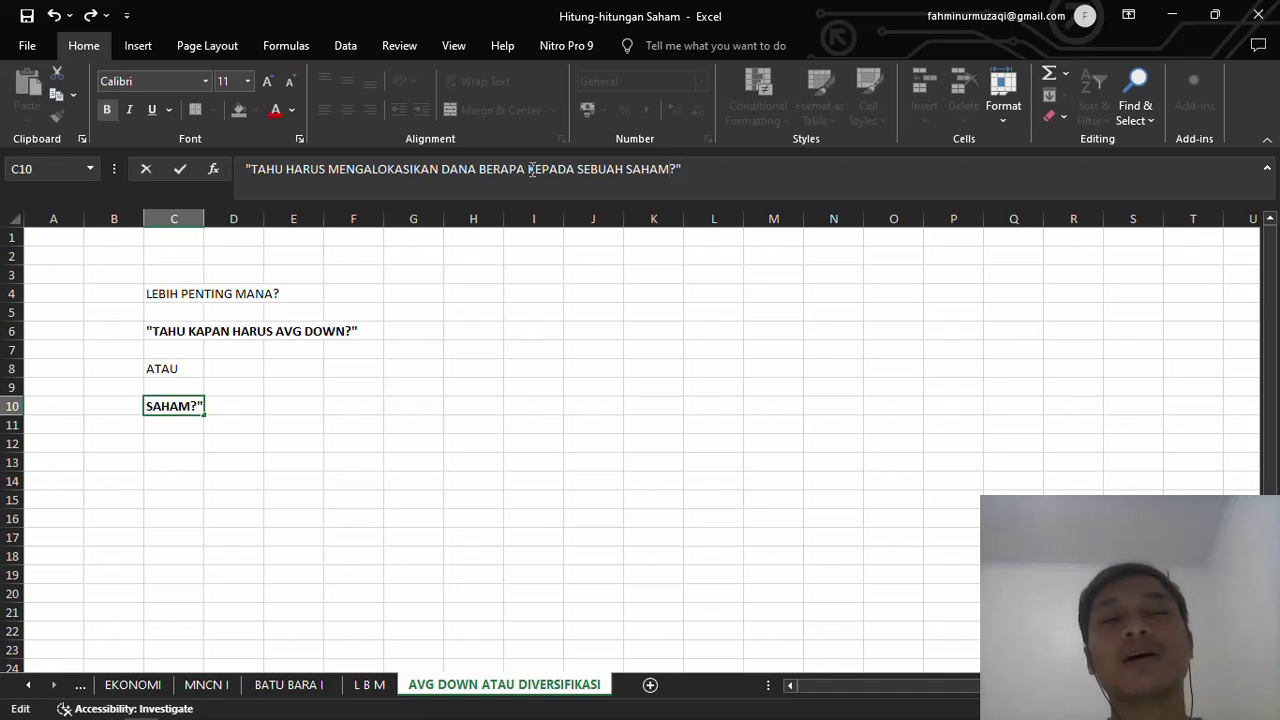
{"action": "left_click", "coordinate": [355, 436]}
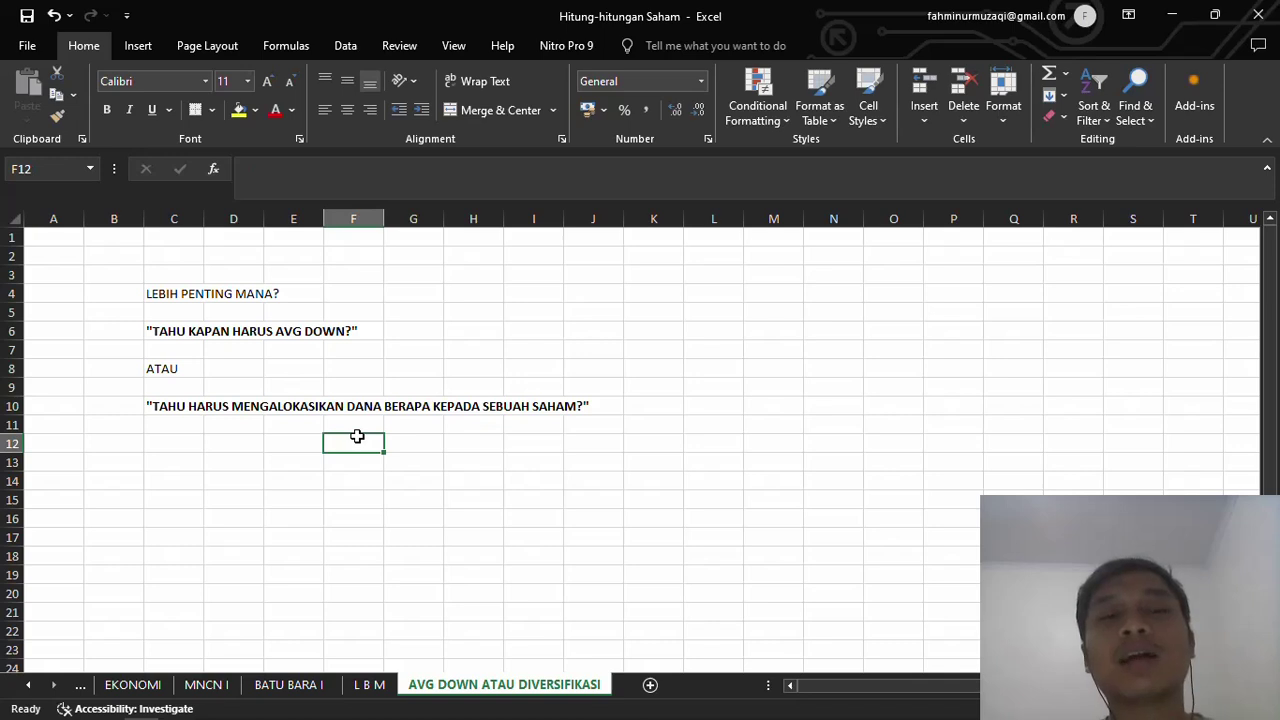
- Fill cell B10, beside the fund allocation question, with yellow
{"action": "key", "text": "Up"}
{"action": "key", "text": "Up"}
{"action": "key", "text": "Up"}
{"action": "key", "text": "Up"}
{"action": "key", "text": "Up"}
{"action": "key", "text": "Left"}
{"action": "key", "text": "Left"}
{"action": "key", "text": "Left"}
{"action": "key", "text": "Left"}
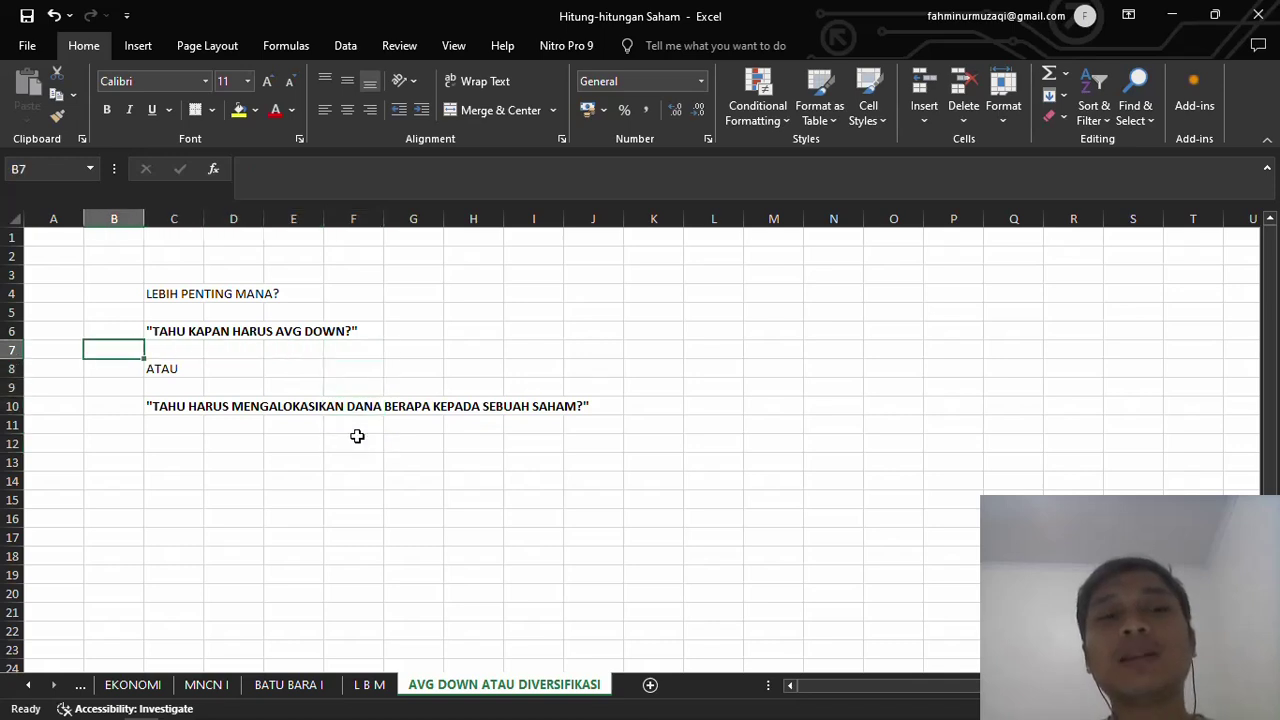
{"action": "key", "text": "Down"}
{"action": "key", "text": "Down"}
{"action": "key", "text": "Down"}
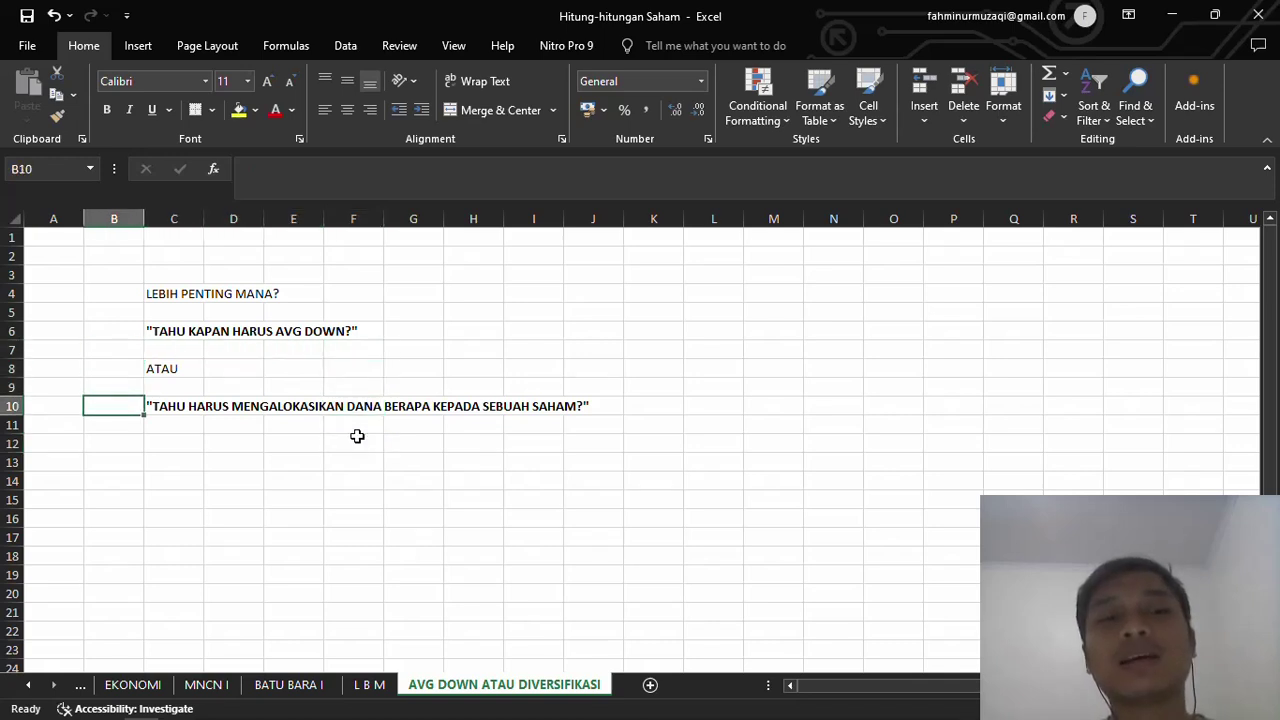
{"action": "left_click", "coordinate": [240, 110]}
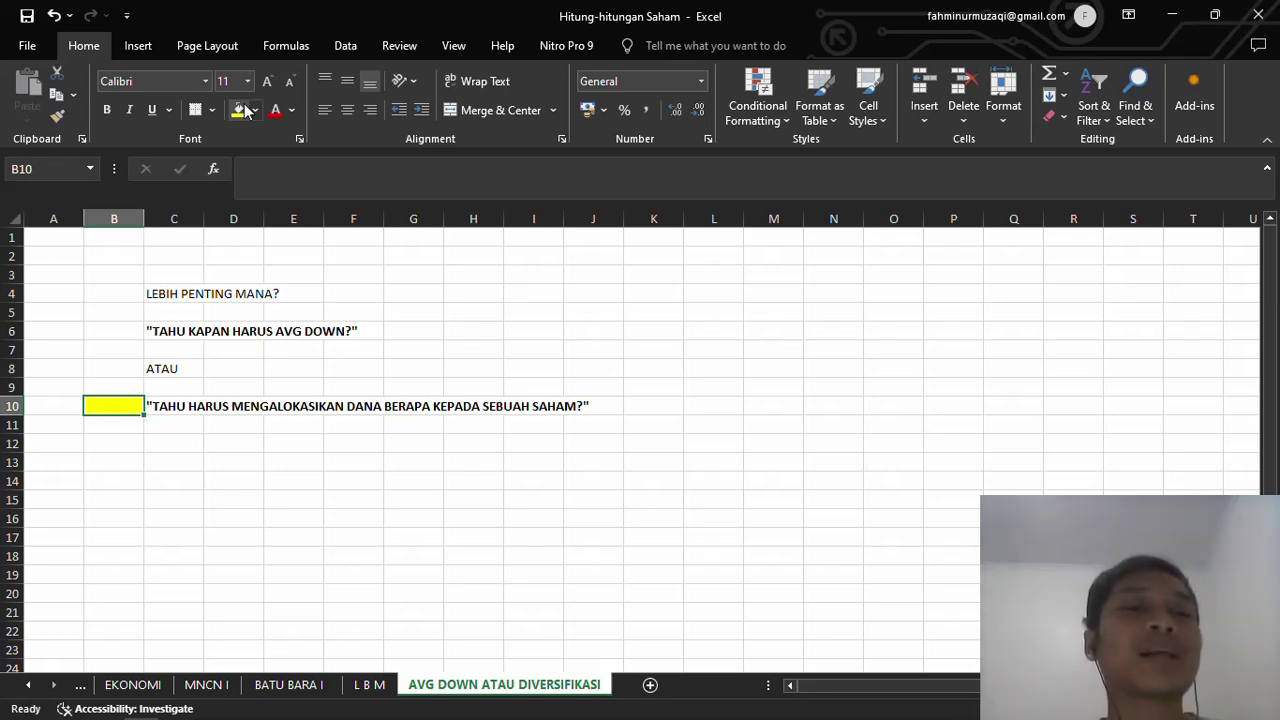
{"action": "key", "text": "Up"}
{"action": "key", "text": "Up"}
{"action": "key", "text": "Up"}
{"action": "key", "text": "Up"}
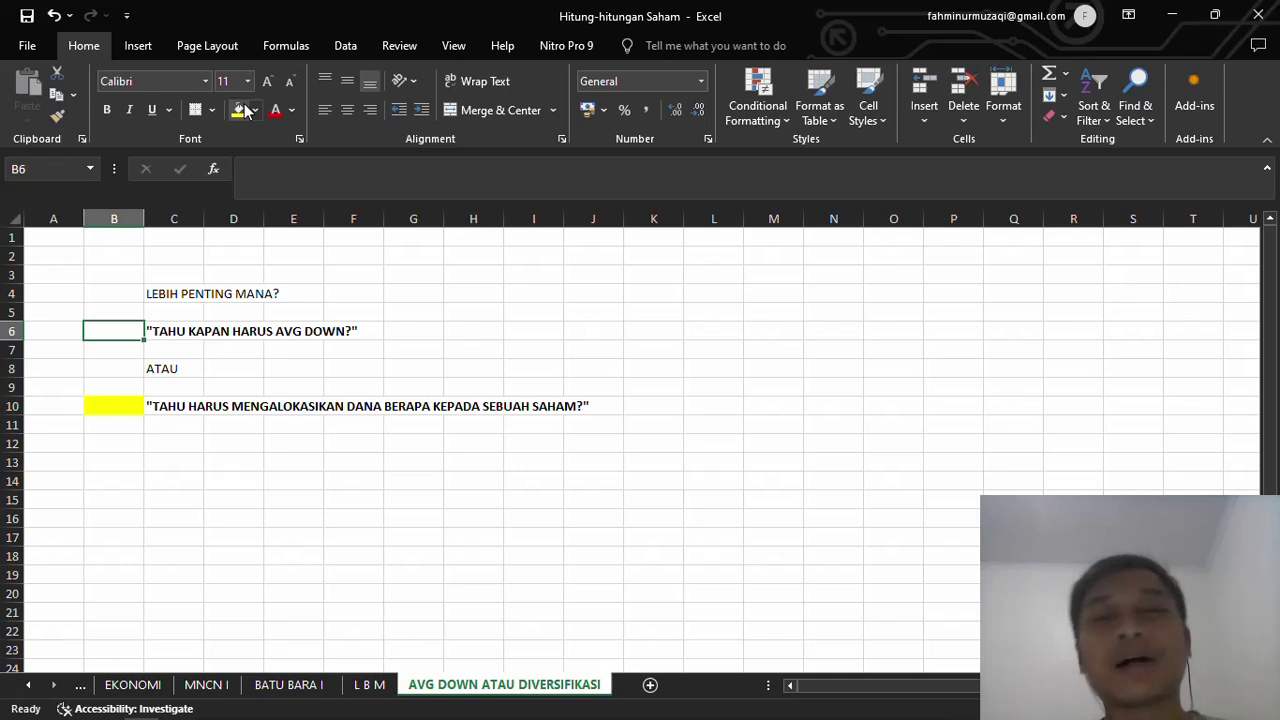
{"action": "key", "text": "Down"}
{"action": "key", "text": "Down"}
{"action": "key", "text": "Down"}
{"action": "key", "text": "Down"}
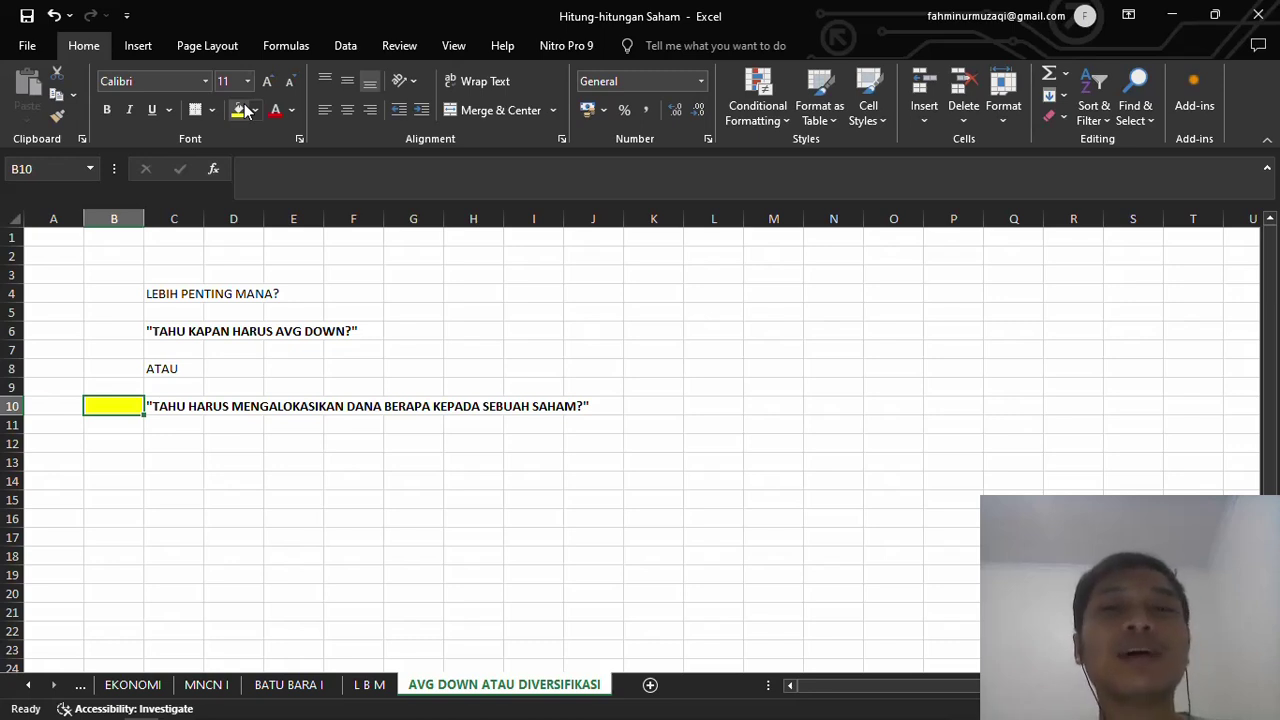
{"action": "key", "text": "super"}
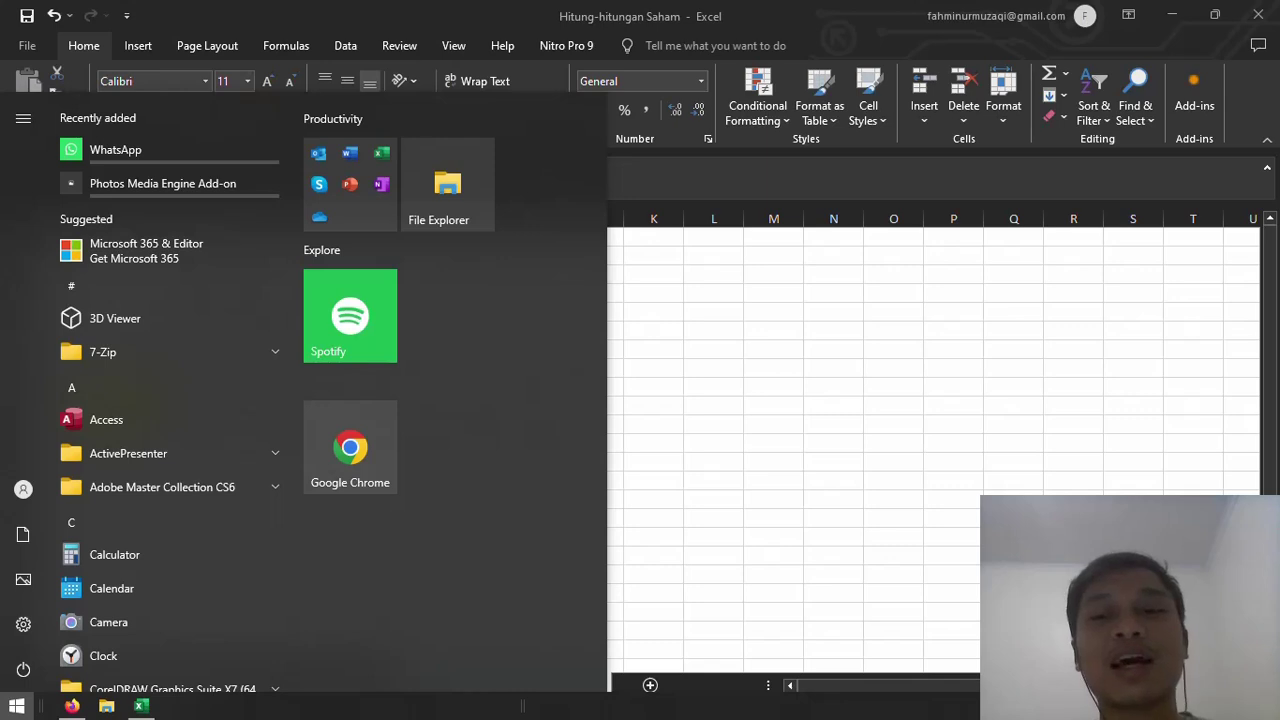
{"action": "key", "text": "Escape"}
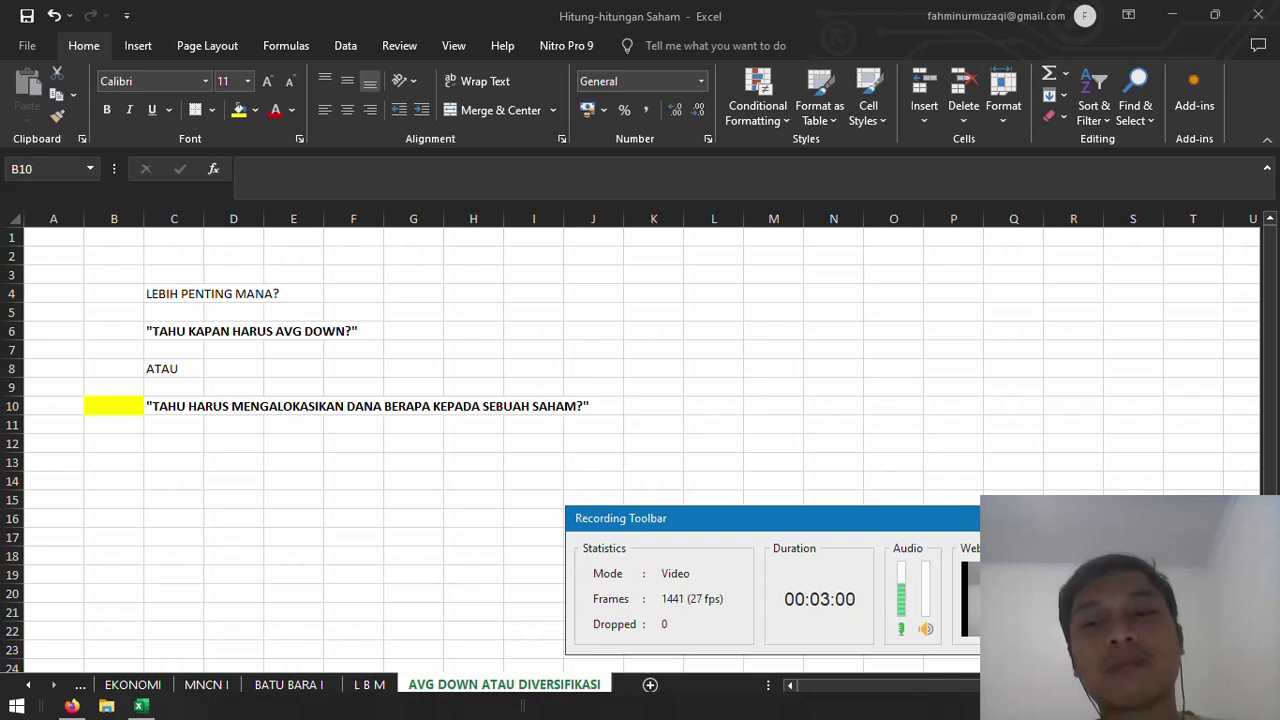
- List the stock tickers SOCI, BREN, MNCN and LPCK in cells N4 to N7
{"action": "left_click", "coordinate": [828, 292]}
{"action": "type", "text": "SOCI"}
{"action": "key", "text": "Return"}
{"action": "type", "text": "BREN"}
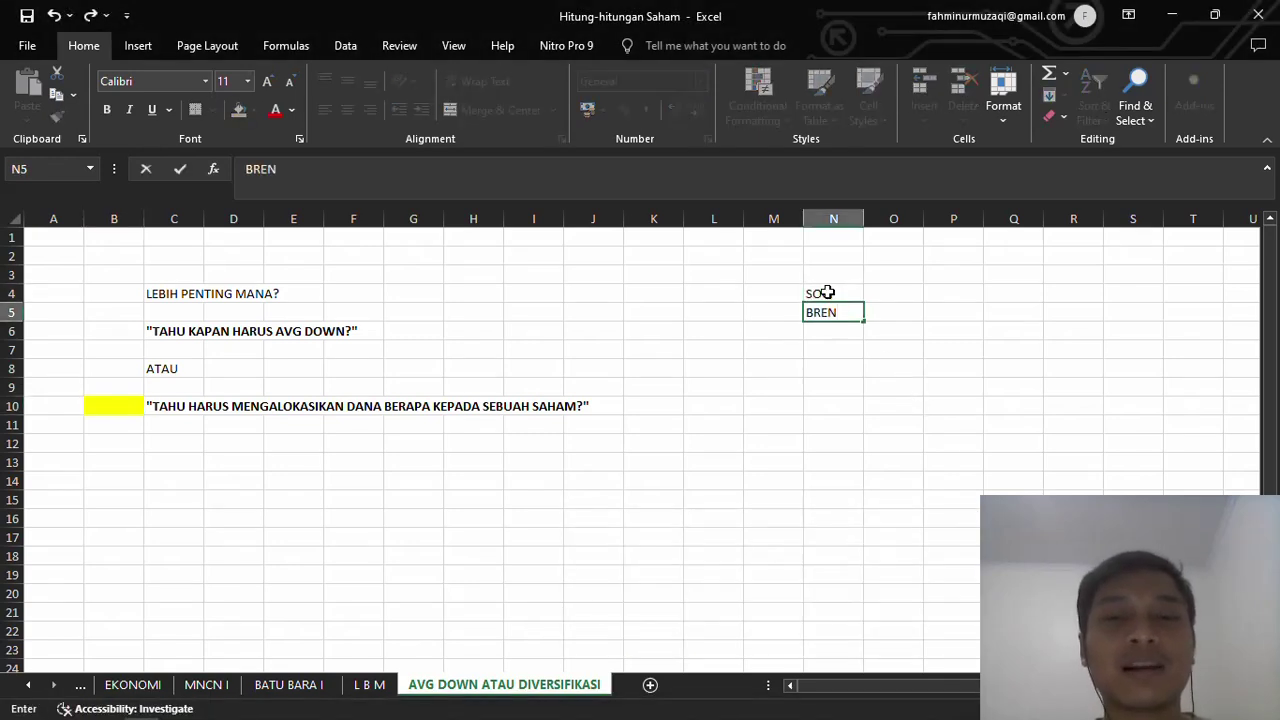
{"action": "key", "text": "Return"}
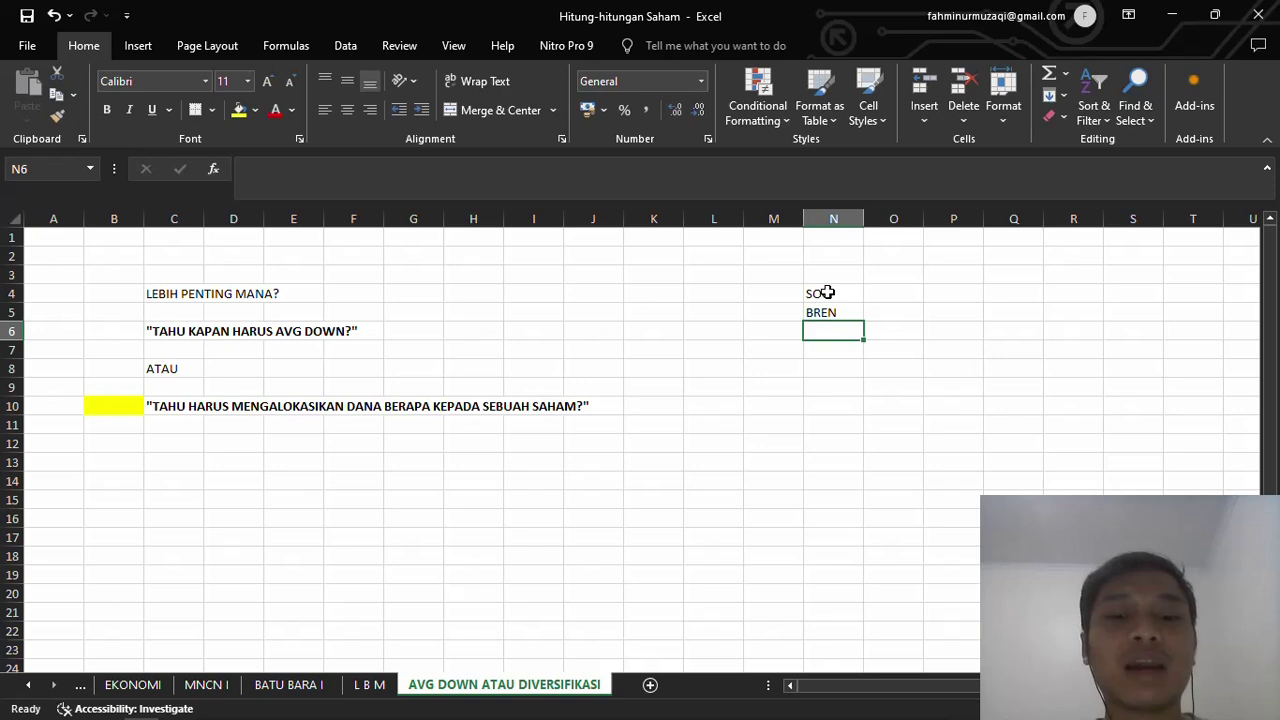
{"action": "type", "text": "MNCN"}
{"action": "key", "text": "Return"}
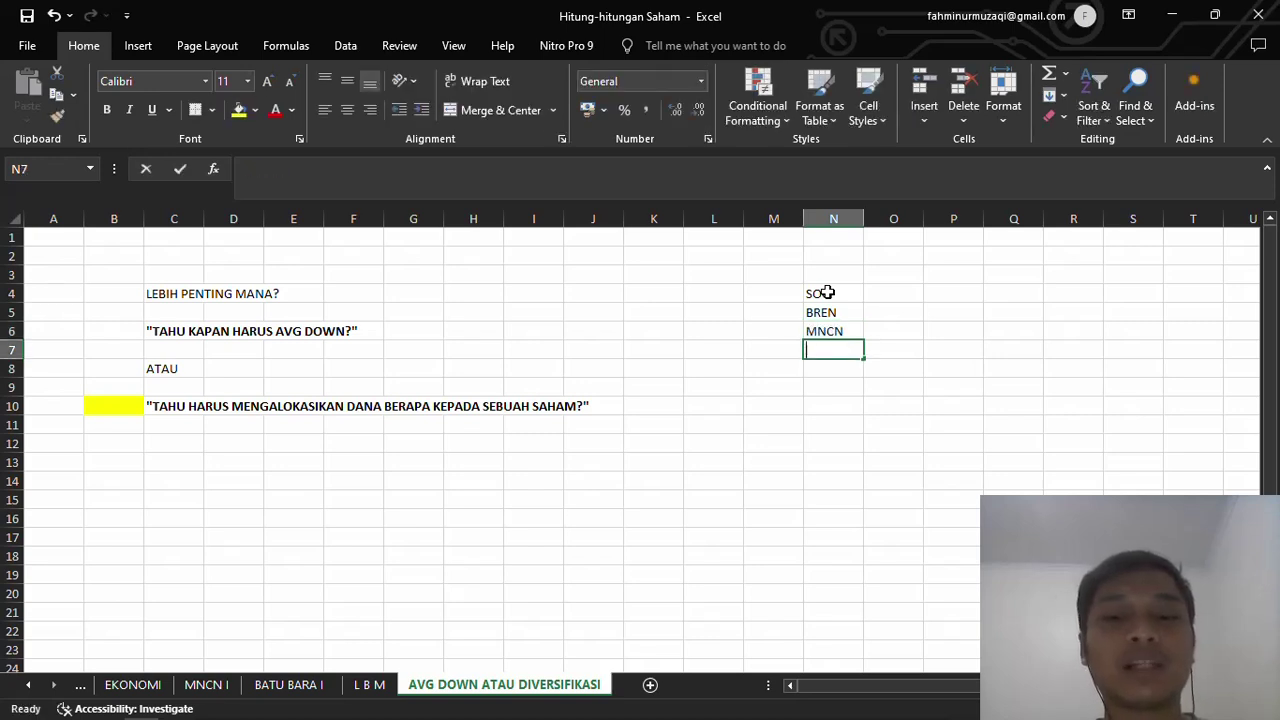
{"action": "type", "text": "LPCK"}
{"action": "key", "text": "Tab"}
- Enter the total fund of 300 JUTA in O2, above the ticker list
{"action": "key", "text": "Up"}
{"action": "key", "text": "Up"}
{"action": "key", "text": "Up"}
{"action": "key", "text": "Up"}
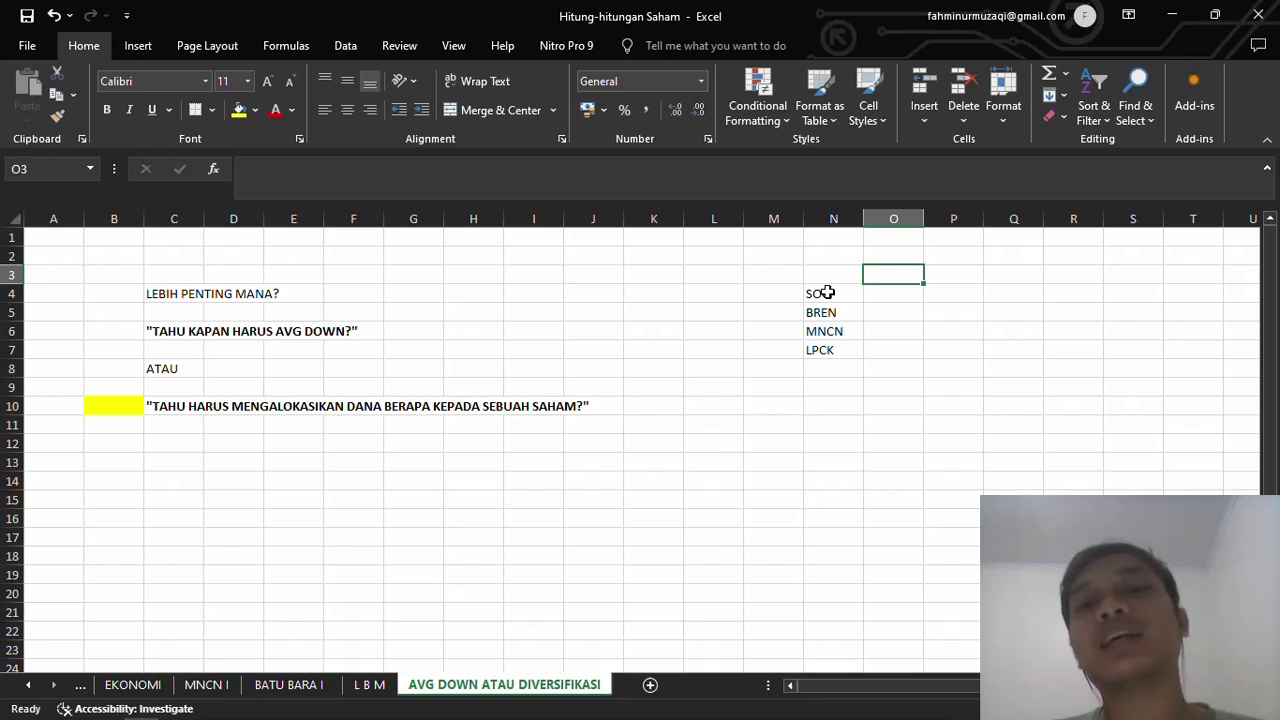
{"action": "key", "text": "Up"}
{"action": "type", "text": "30"}
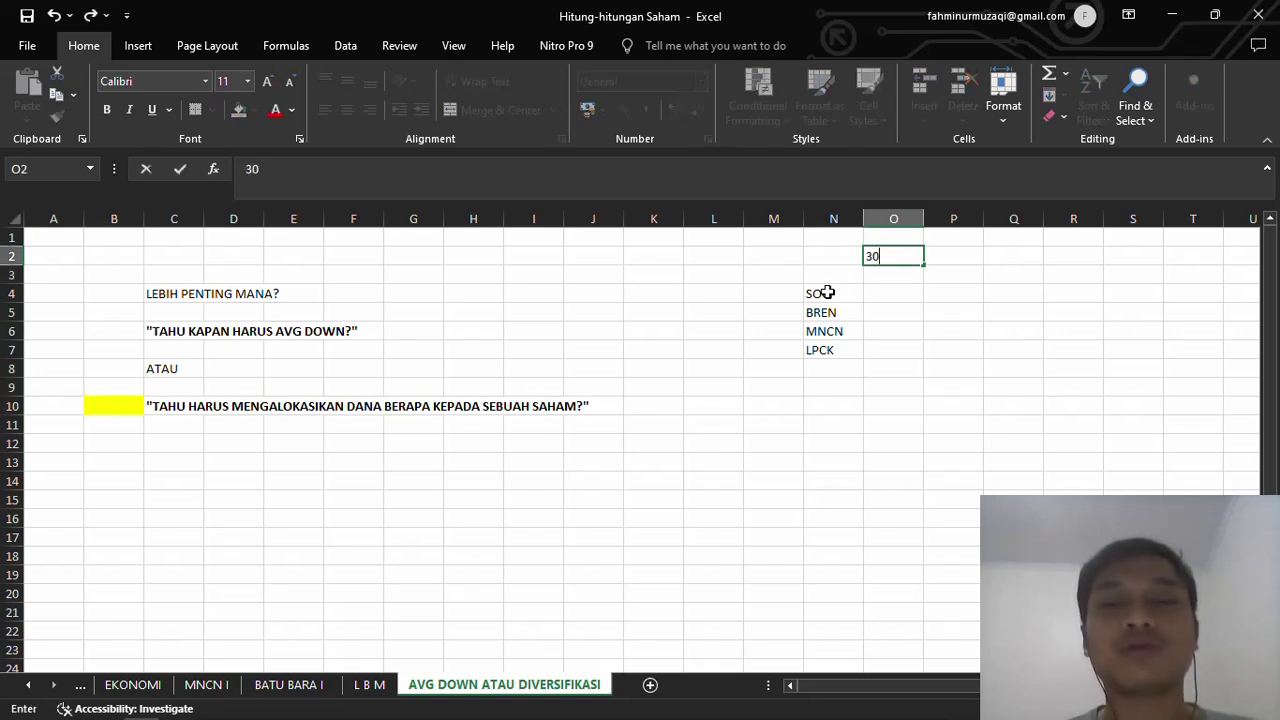
{"action": "type", "text": "0 JUTA"}
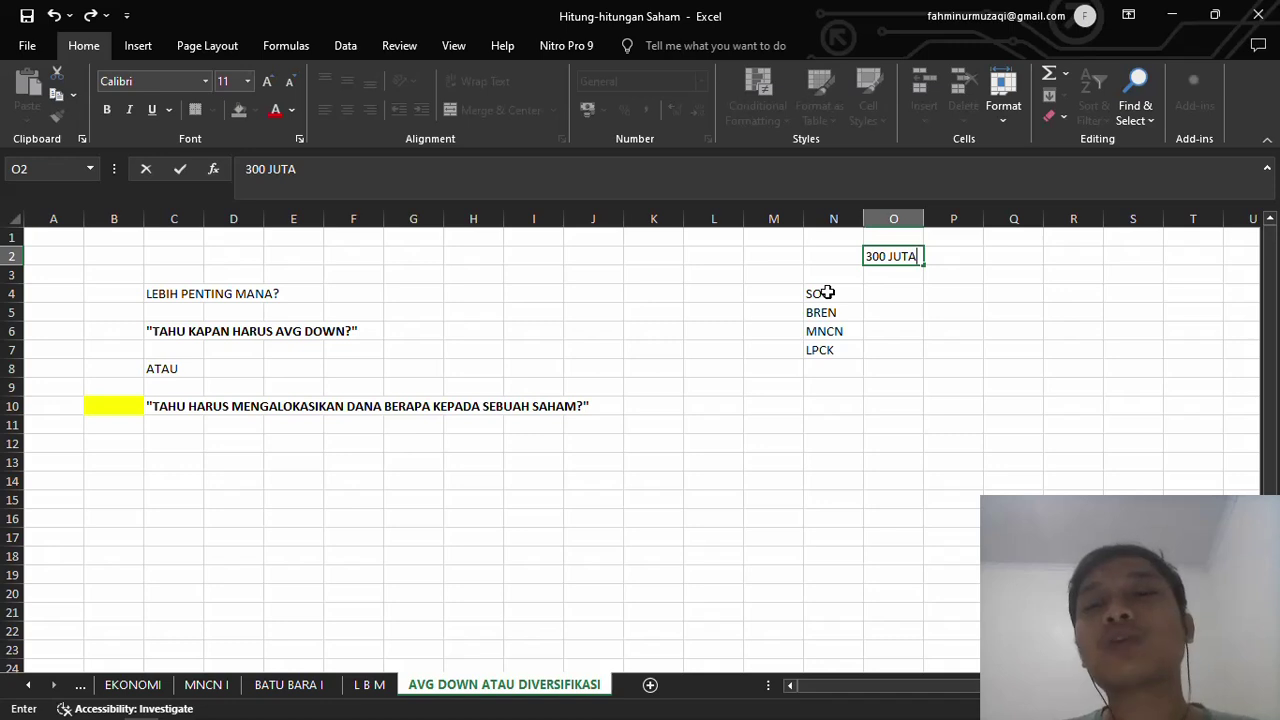
{"action": "key", "text": "Return"}
- Enter a 10% allocation for SOCI in P4, leaving O4 empty
{"action": "key", "text": "Down"}
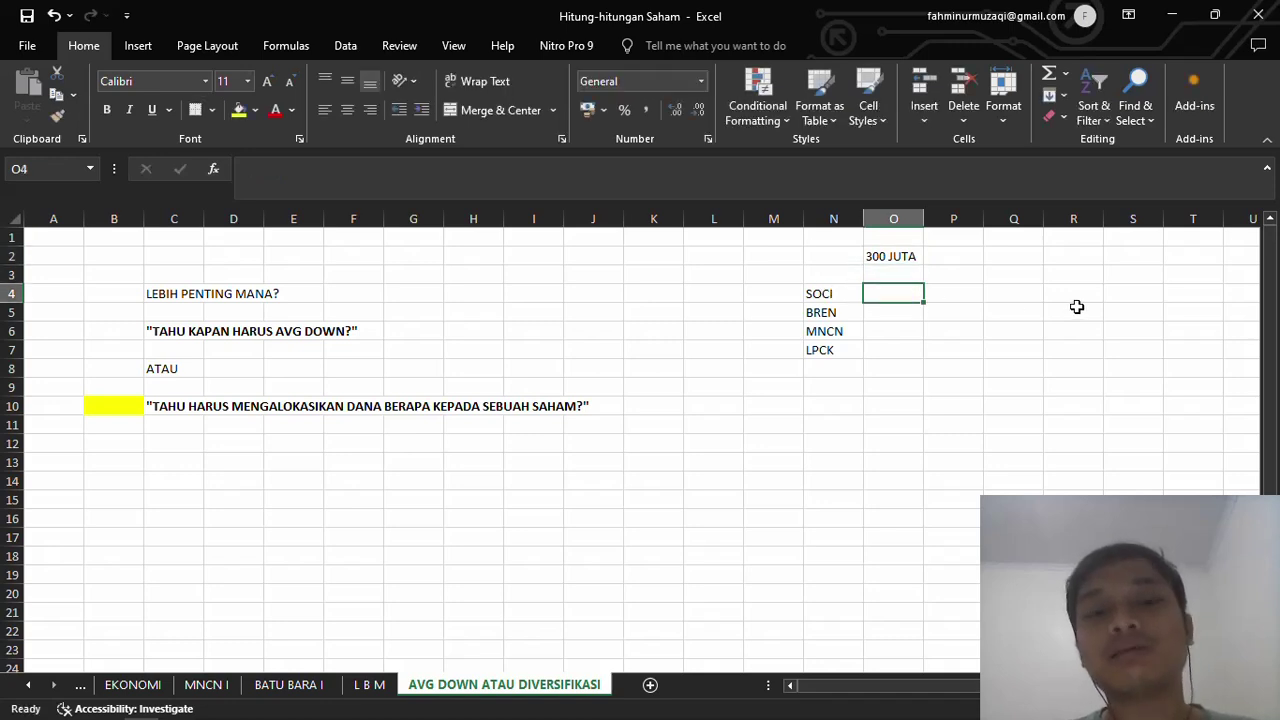
{"action": "key", "text": "Up"}
{"action": "key", "text": "Up"}
{"action": "key", "text": "Right"}
{"action": "key", "text": "Down"}
{"action": "key", "text": "Left"}
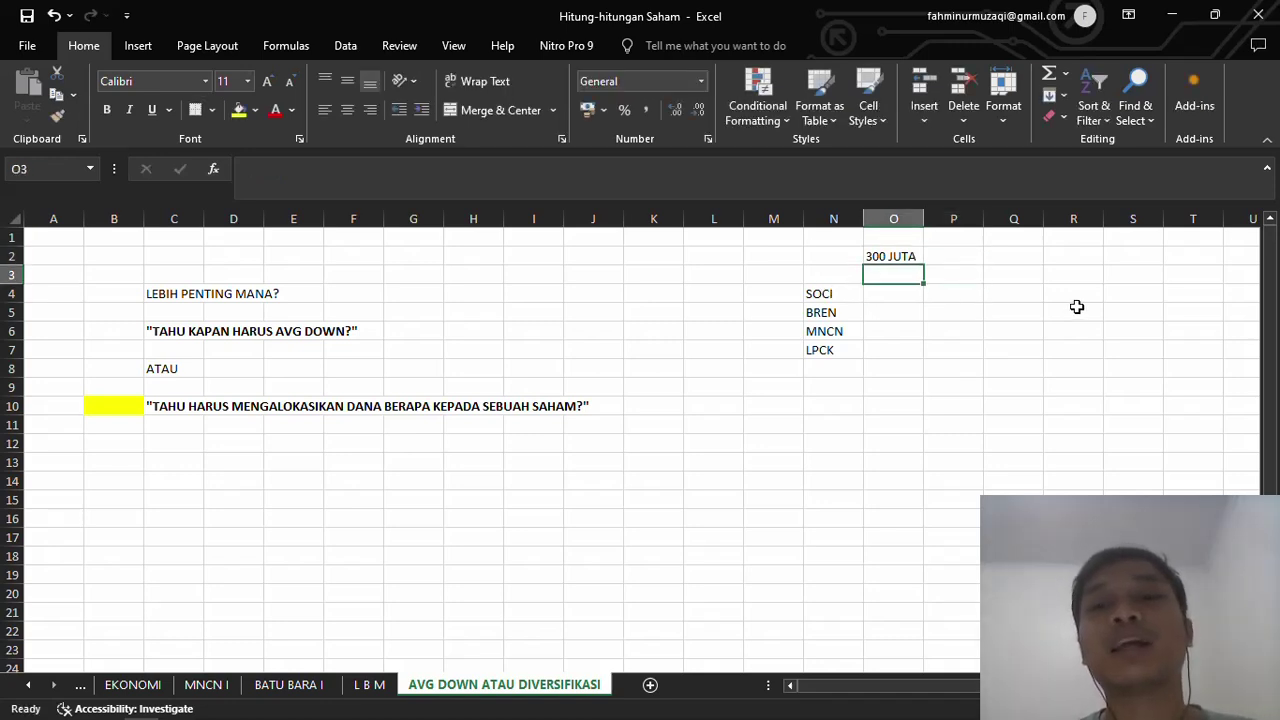
{"action": "key", "text": "Left"}
{"action": "key", "text": "Down"}
{"action": "key", "text": "Right"}
{"action": "type", "text": "10"}
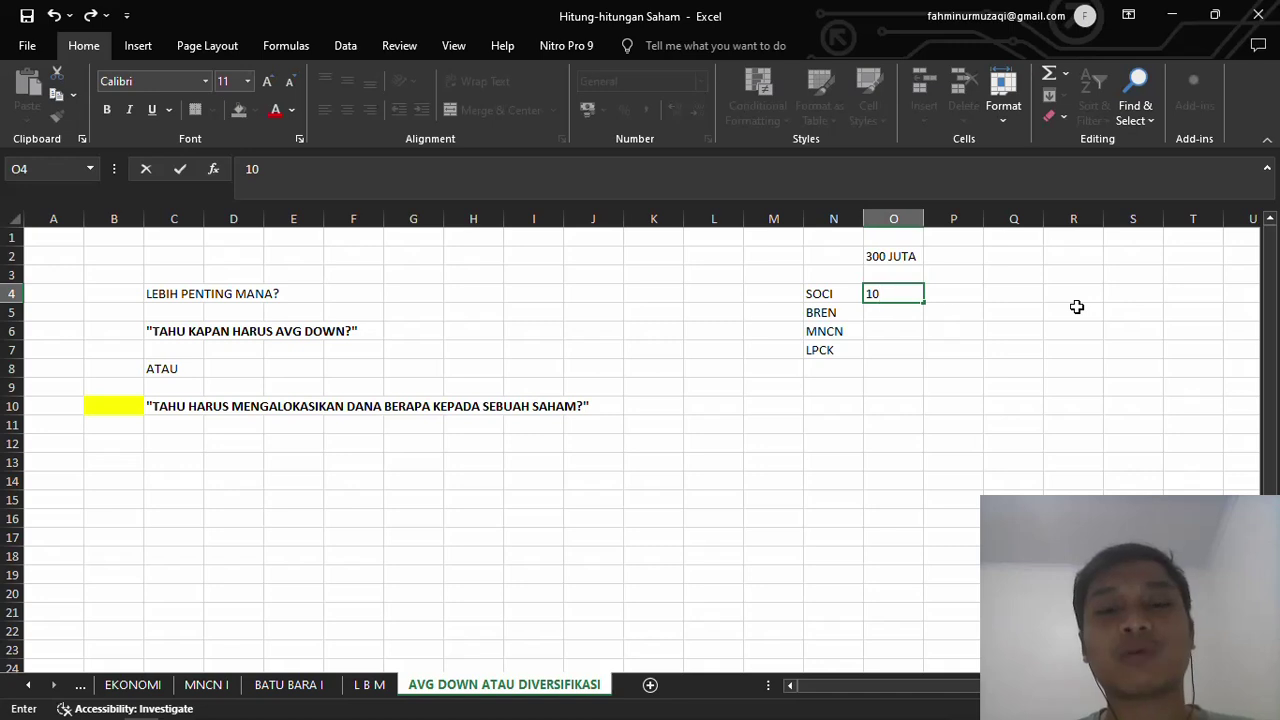
{"action": "type", "text": "%"}
{"action": "key", "text": "Right"}
{"action": "key", "text": "Left"}
{"action": "type", "text": "10%"}
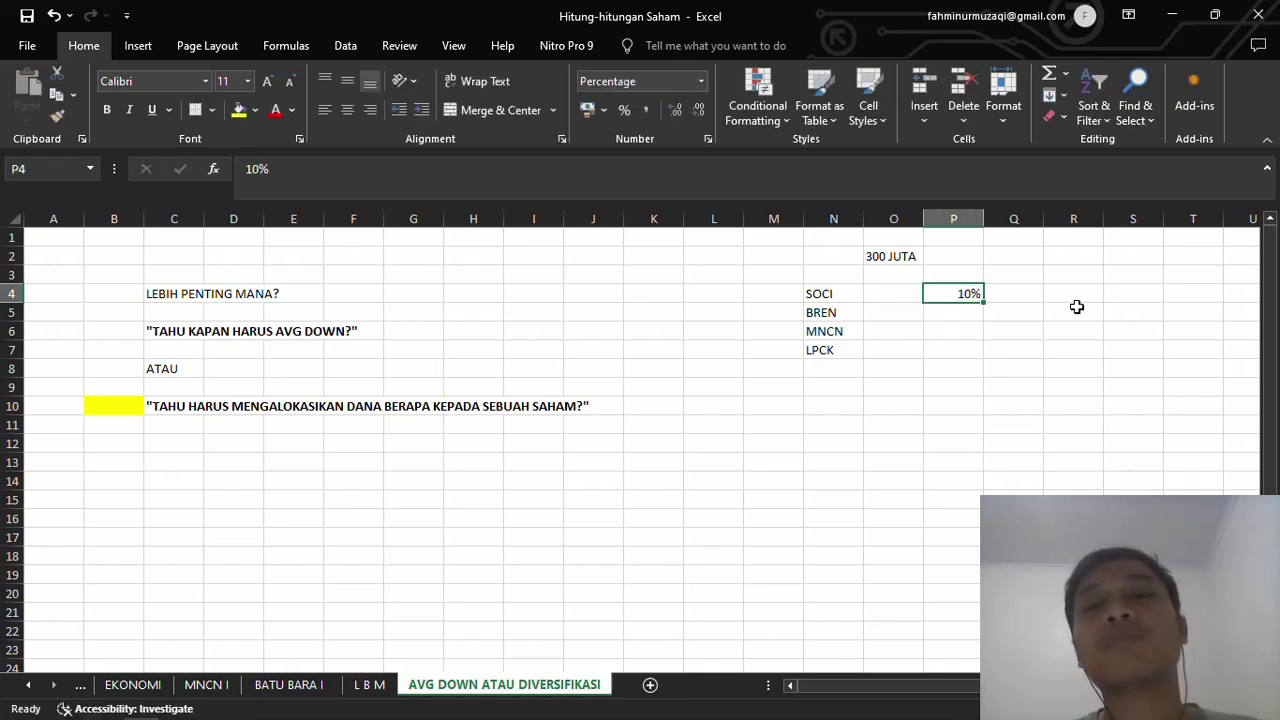
- Enter 30 JUTA in O4 as the amount allocated to SOCI
{"action": "key", "text": "Left"}
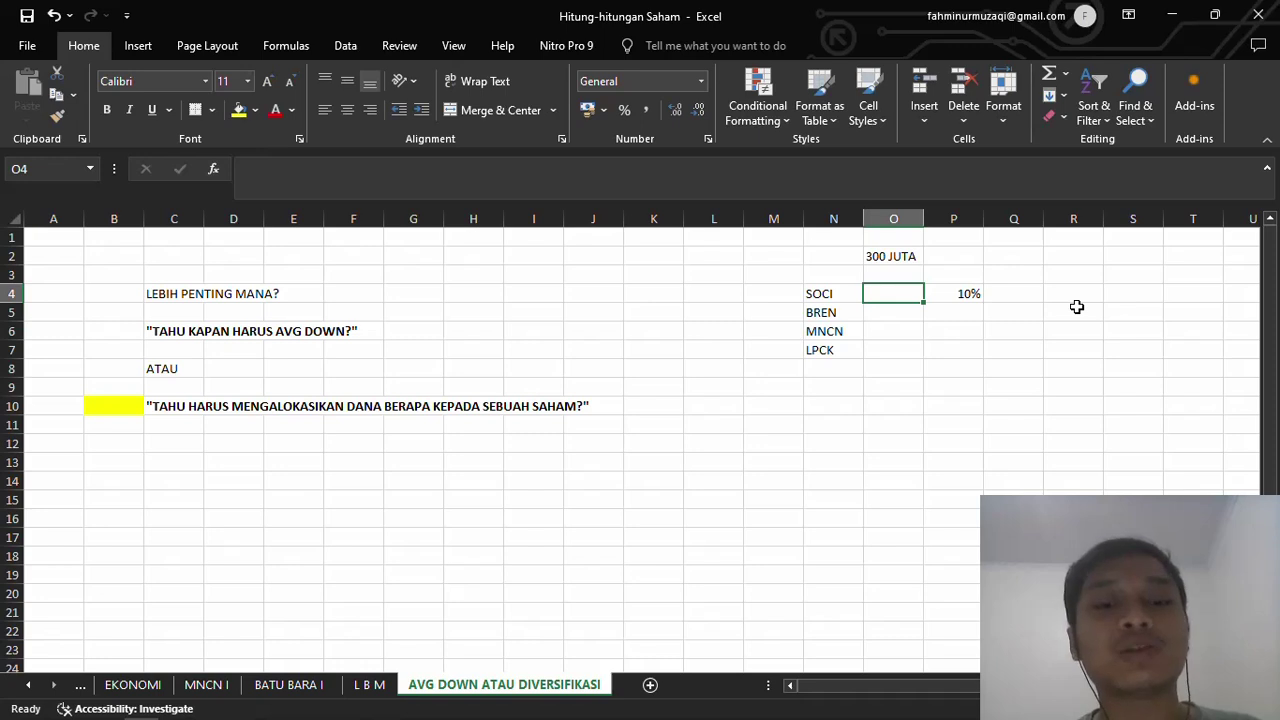
{"action": "type", "text": "30 J"}
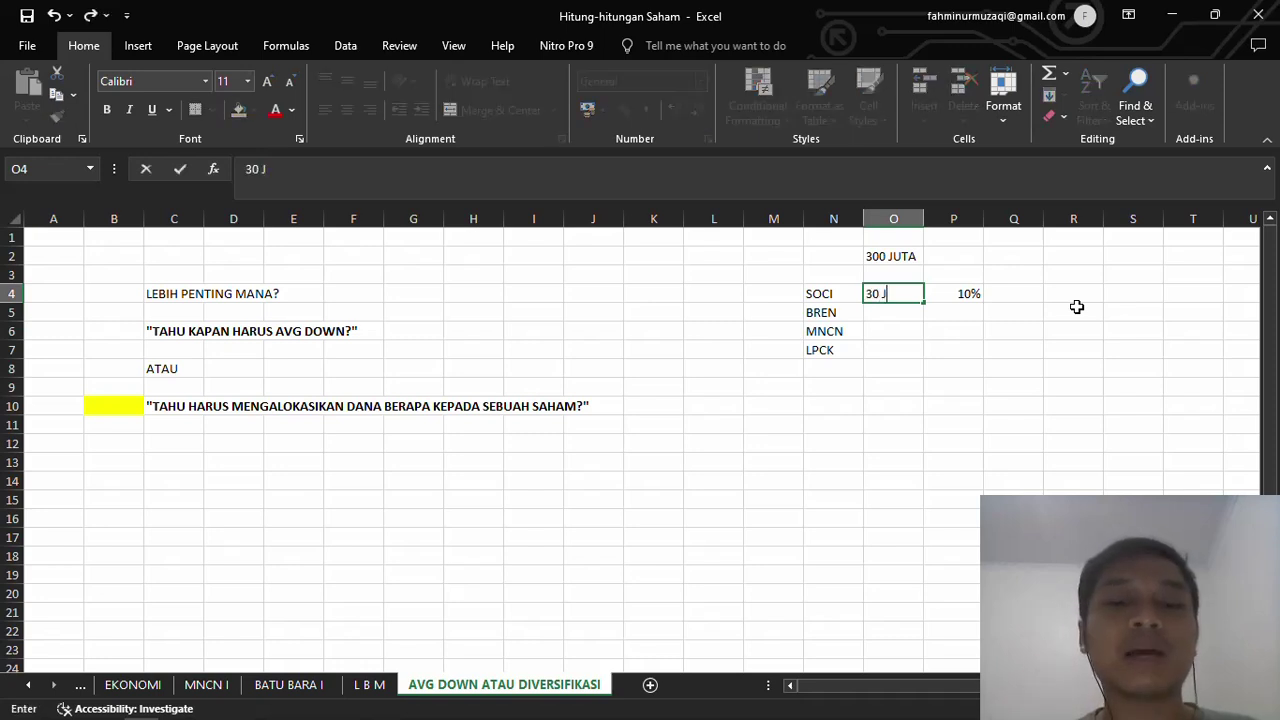
{"action": "type", "text": "UTA"}
{"action": "key", "text": "Right"}
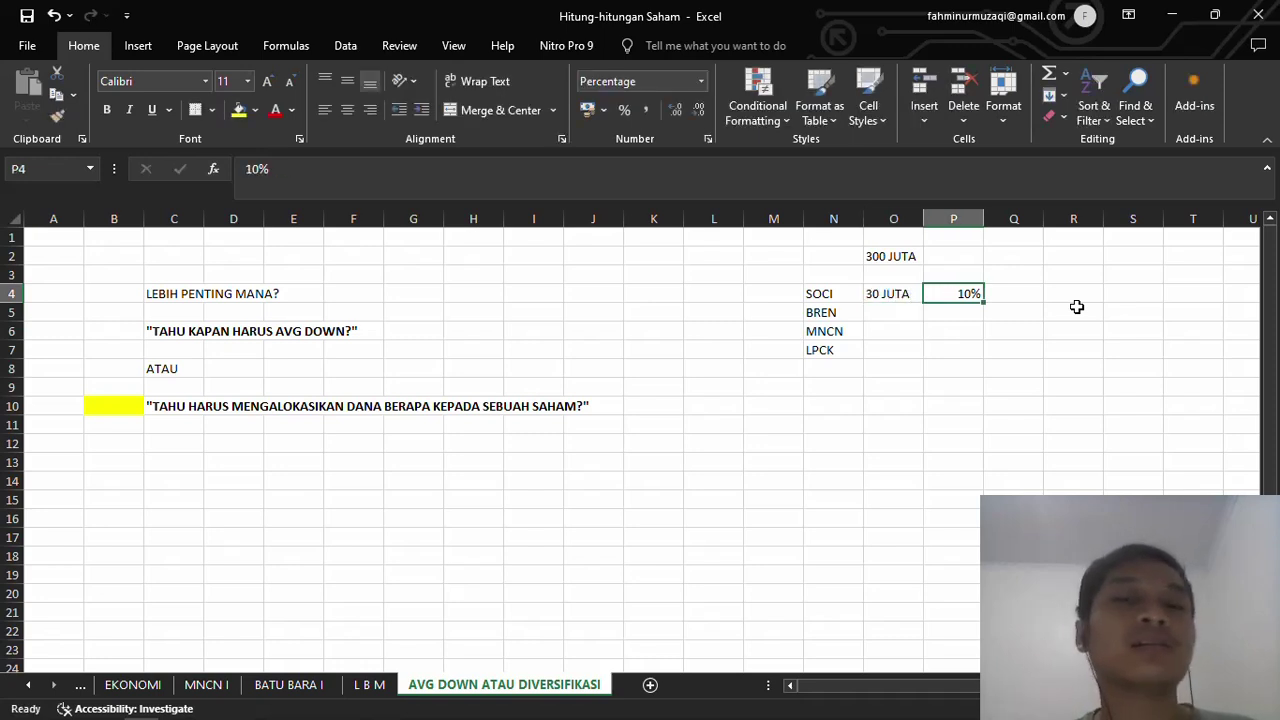
- Enter the purchase amounts 5 JUTA, 10 JUTA and 20 JUTA for SOCI in cells R4, S4 and T4
{"action": "left_click", "coordinate": [884, 293]}
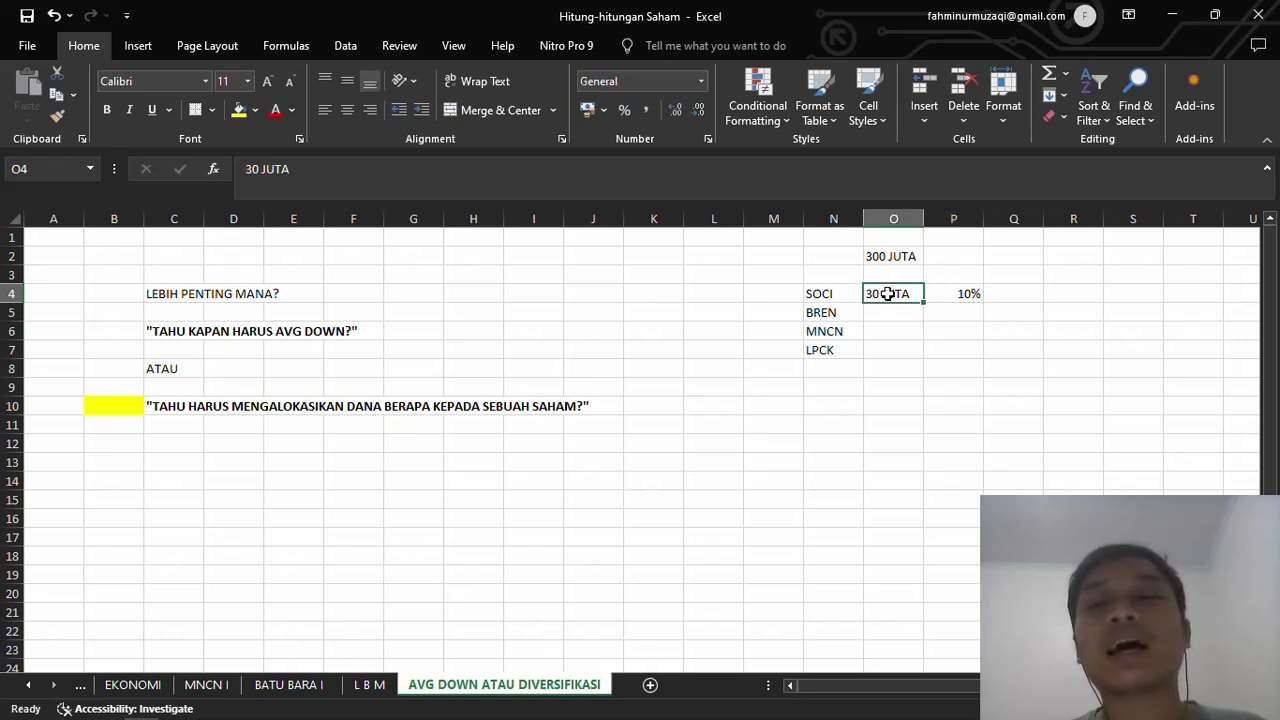
{"action": "key", "text": "Right"}
{"action": "key", "text": "Right"}
{"action": "key", "text": "Right"}
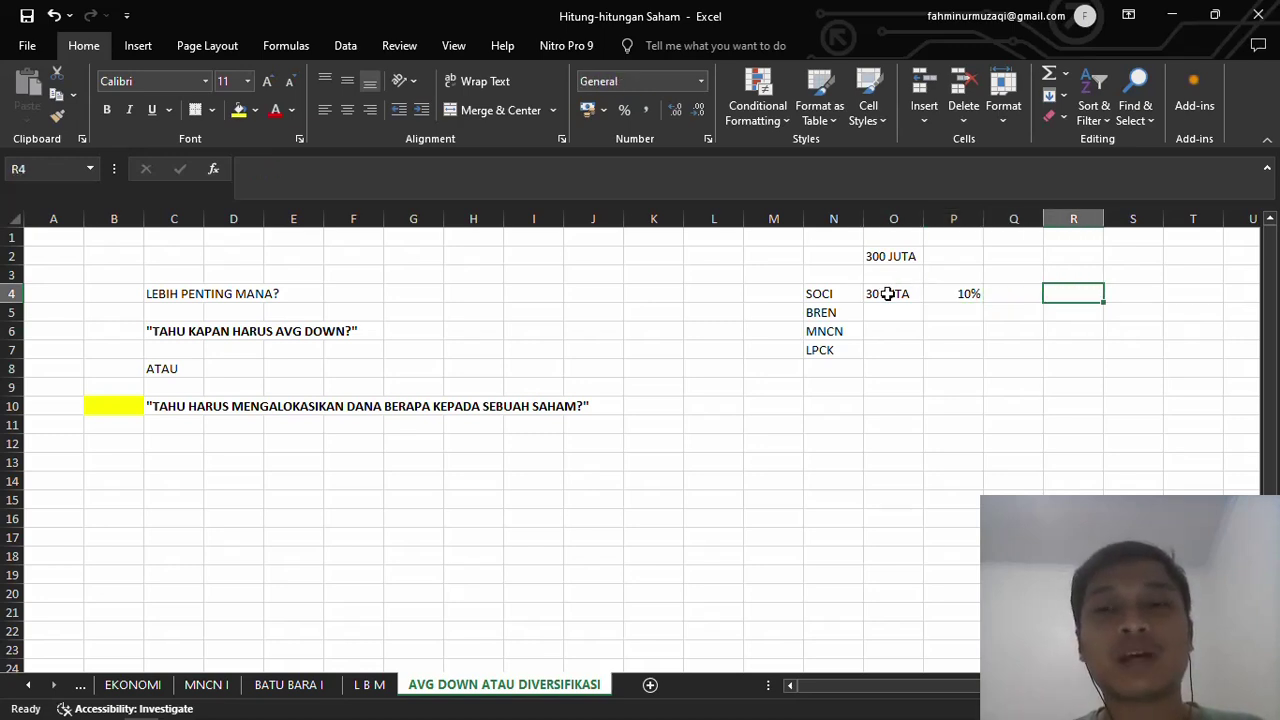
{"action": "key", "text": "Right"}
{"action": "key", "text": "Right"}
{"action": "key", "text": "Right"}
{"action": "key", "text": "Right"}
{"action": "key", "text": "Right"}
{"action": "key", "text": "Right"}
{"action": "key", "text": "Right"}
{"action": "key", "text": "Right"}
{"action": "key", "text": "Right"}
{"action": "key", "text": "Left"}
{"action": "key", "text": "Left"}
{"action": "key", "text": "Left"}
{"action": "key", "text": "Left"}
{"action": "key", "text": "Left"}
{"action": "key", "text": "Left"}
{"action": "key", "text": "Left"}
{"action": "key", "text": "Left"}
{"action": "key", "text": "Left"}
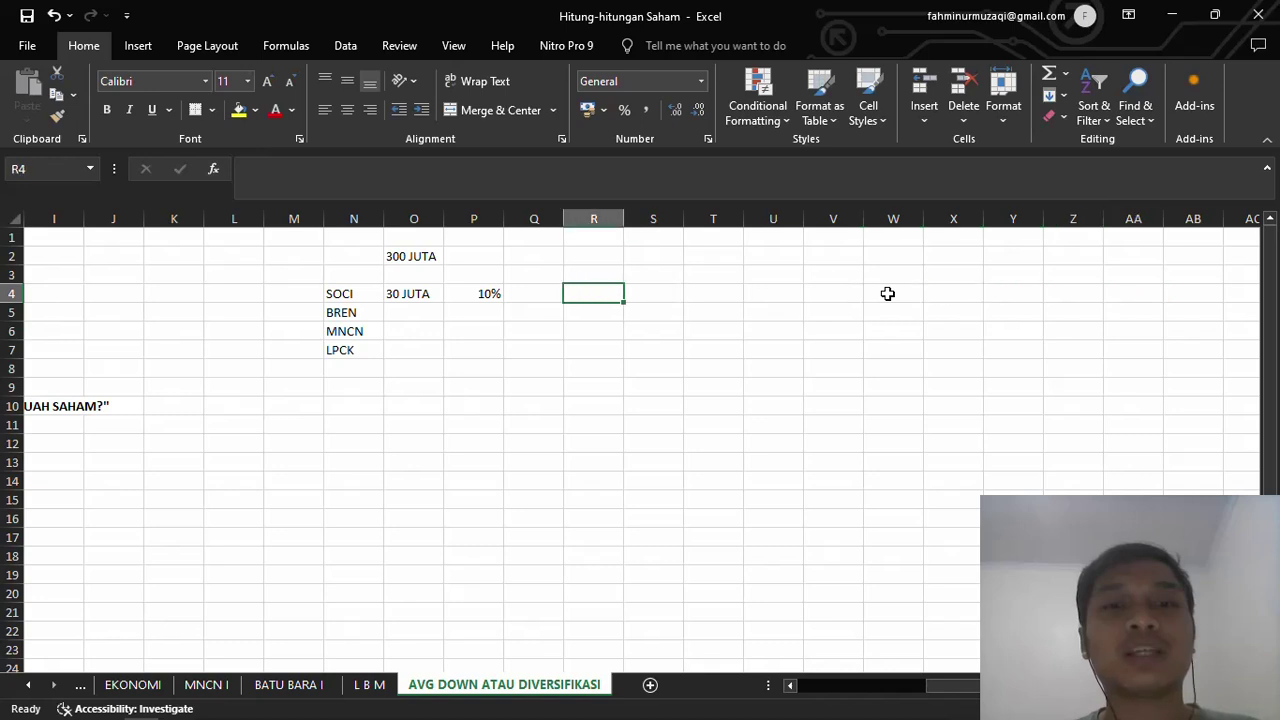
{"action": "type", "text": "5 JUTA"}
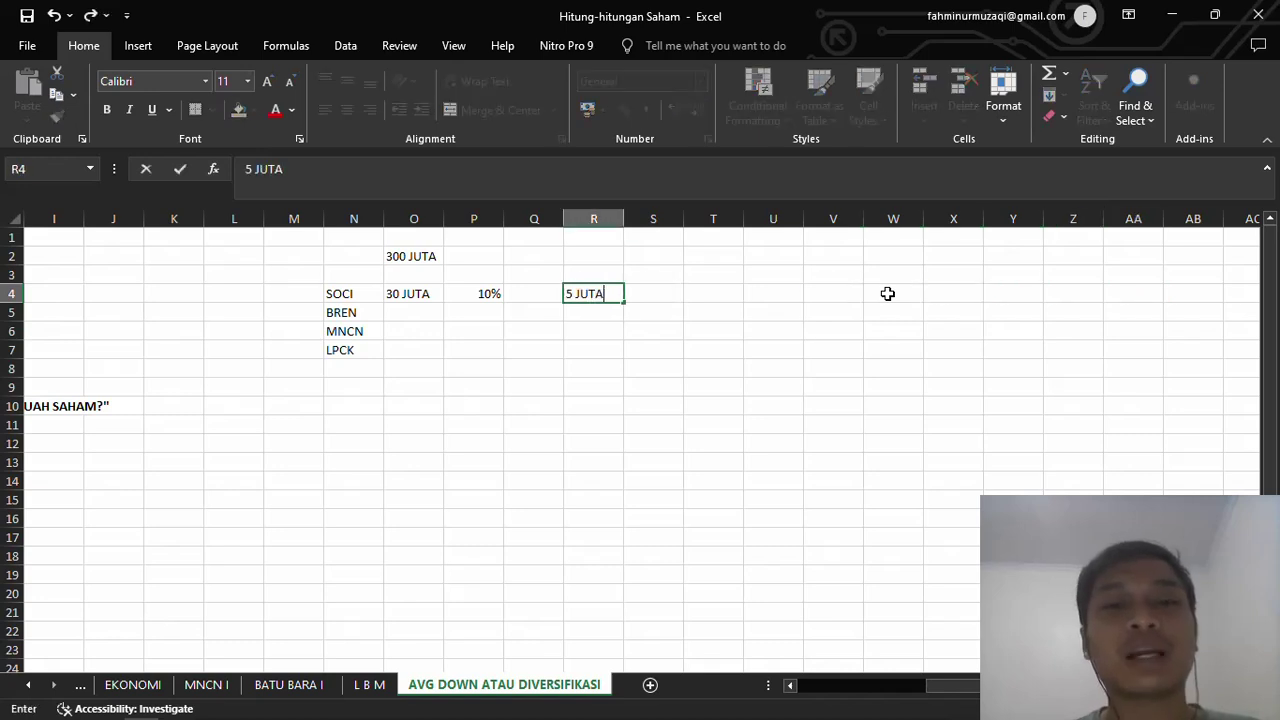
{"action": "key", "text": "Right"}
{"action": "type", "text": "10 JUTA"}
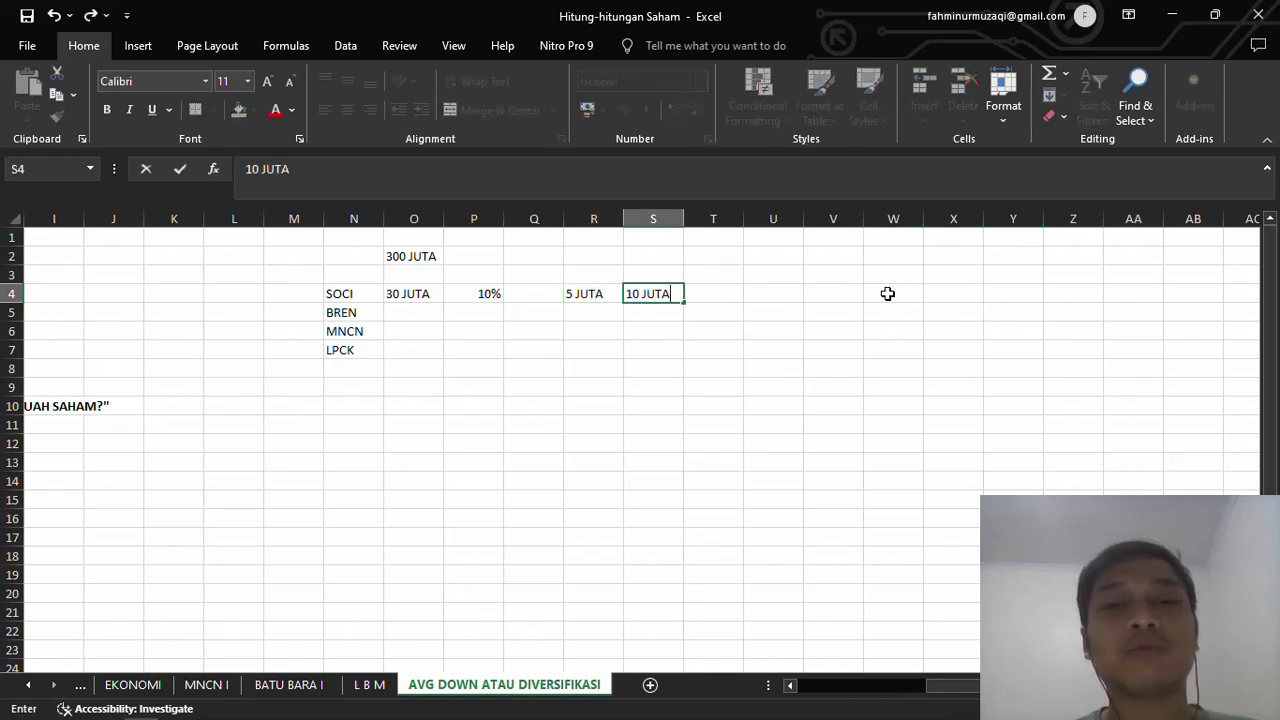
{"action": "key", "text": "Right"}
{"action": "type", "text": "20"}
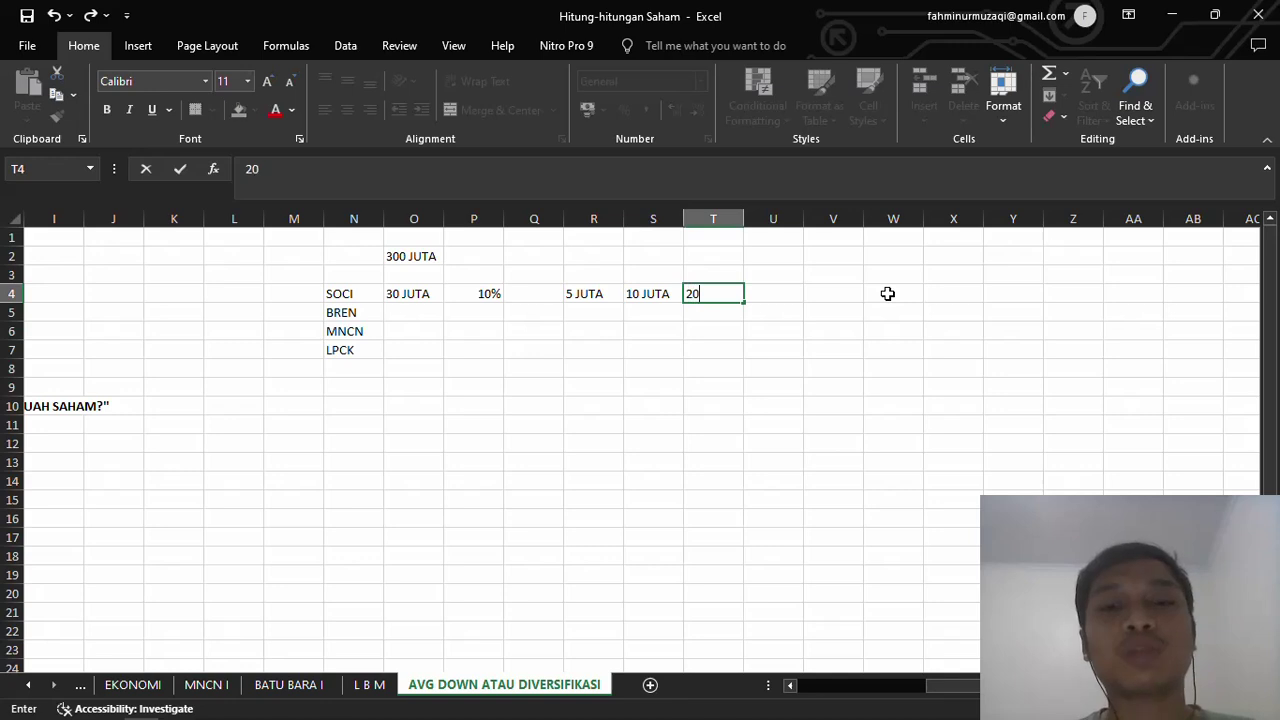
{"action": "type", "text": " JUTA"}
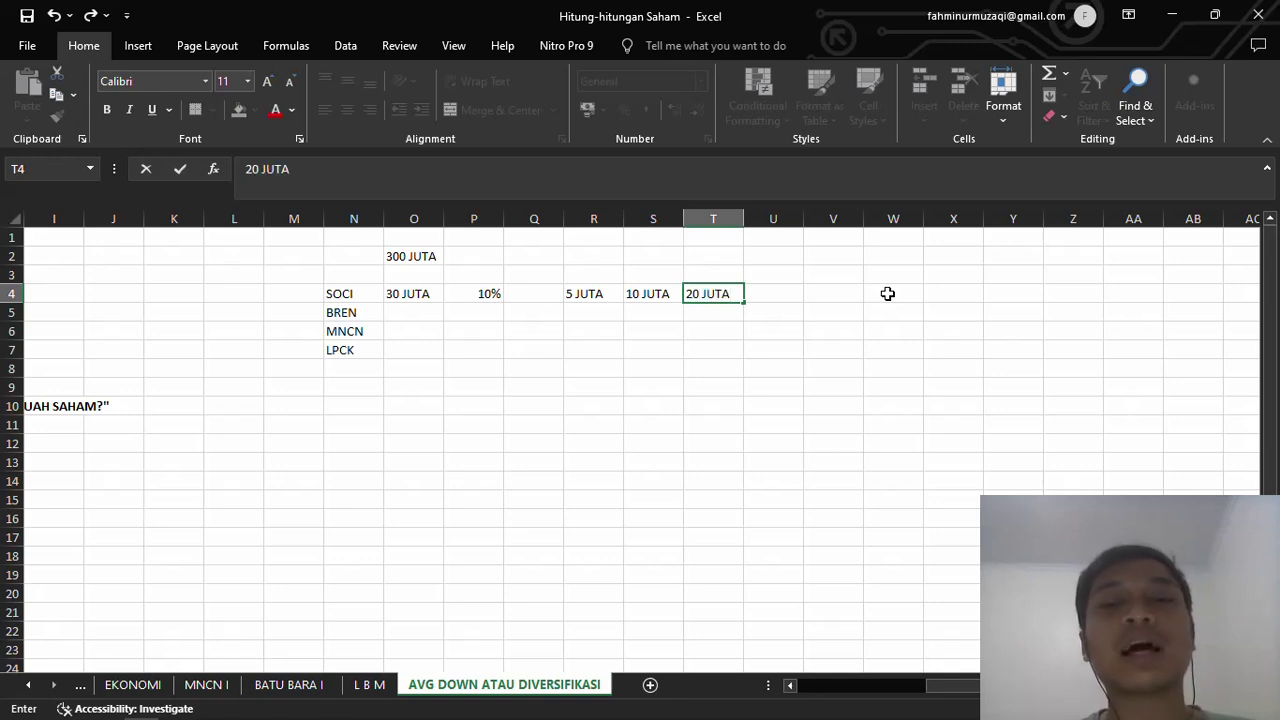
{"action": "key", "text": "Right"}
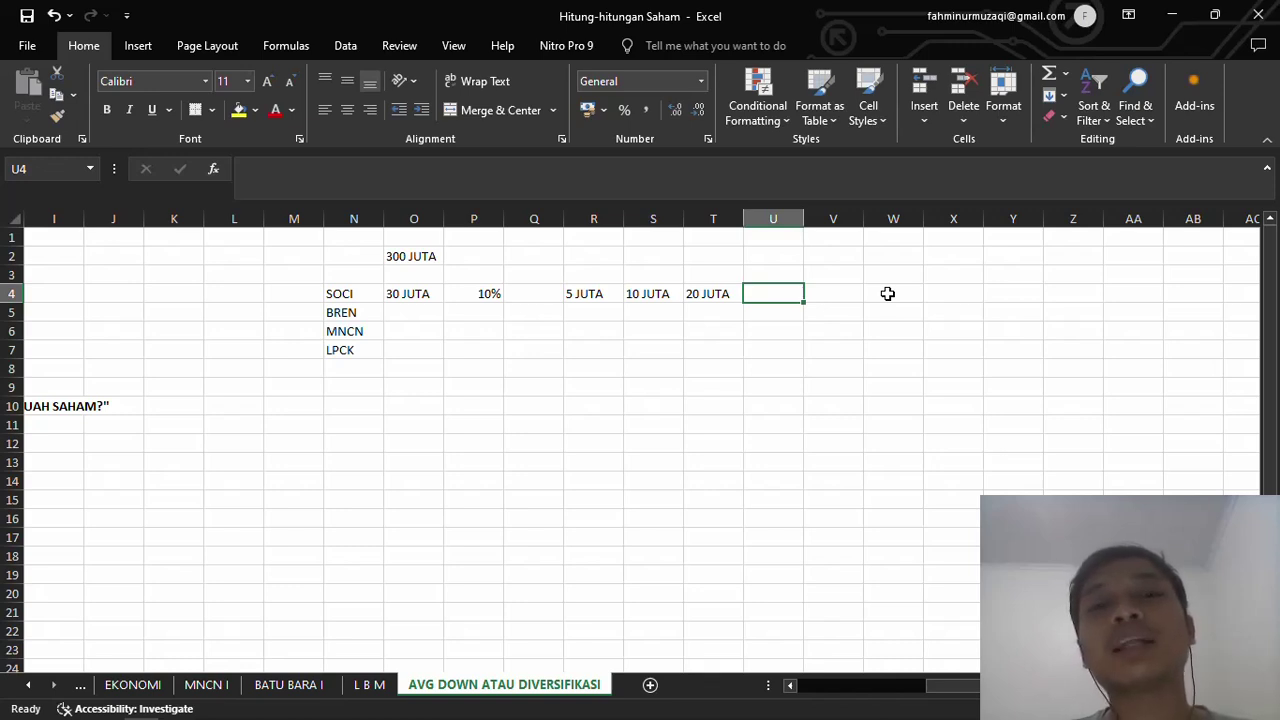
- Add the heading PORSI in P2 above the allocation percentages
{"action": "left_click", "coordinate": [403, 293]}
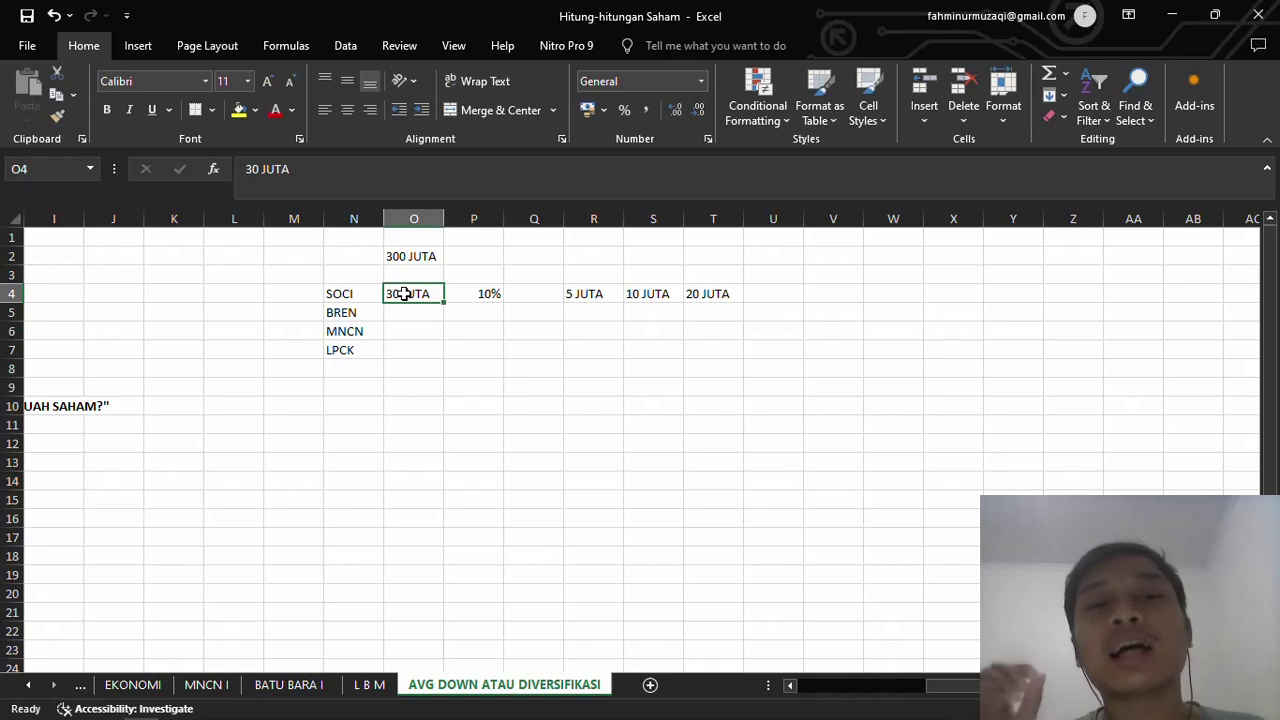
{"action": "left_click", "coordinate": [486, 290]}
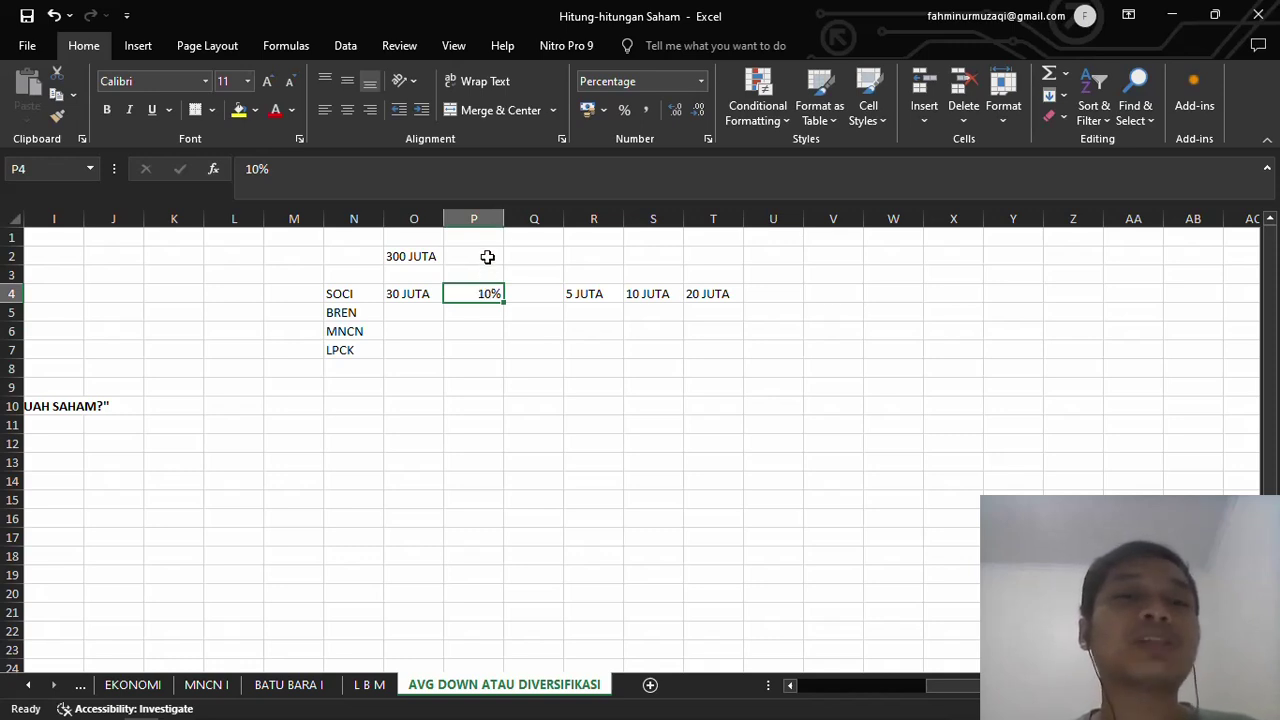
{"action": "left_click", "coordinate": [489, 257]}
{"action": "type", "text": "PORSI"}
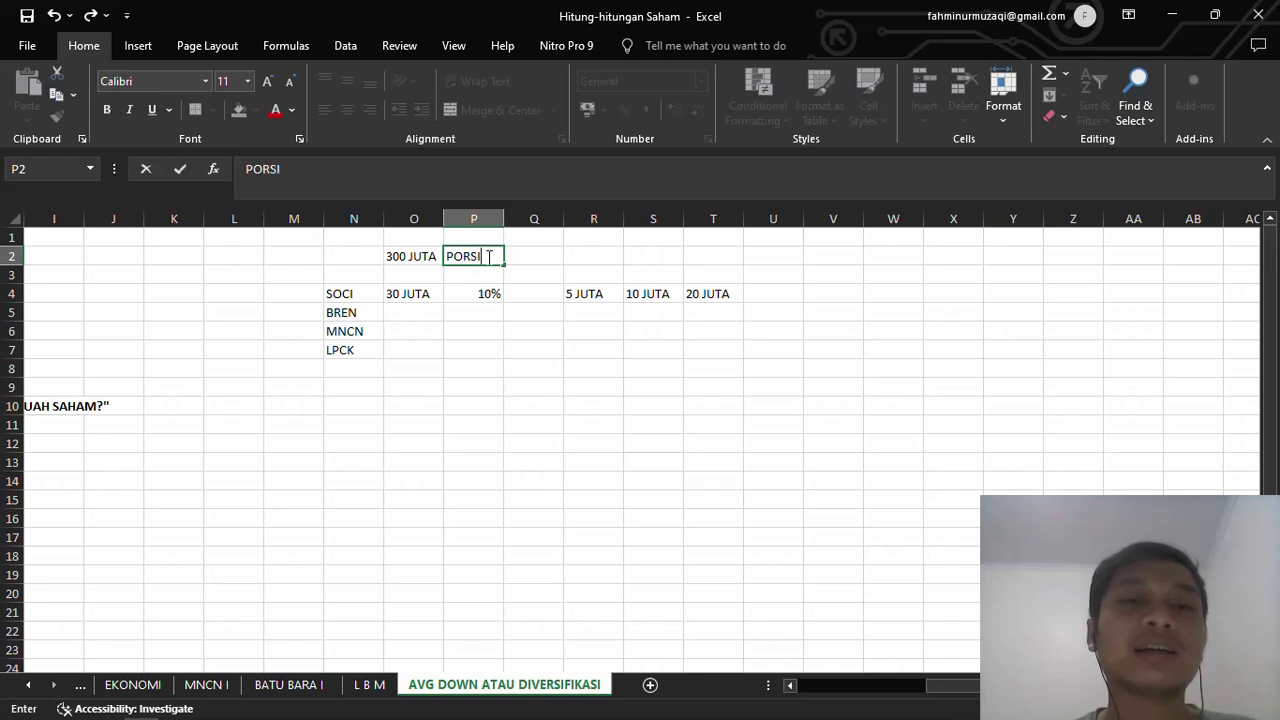
{"action": "key", "text": "Return"}
- Add the tickers ITMG and POWR in N8 and N9, below LPCK
{"action": "key", "text": "Down"}
{"action": "key", "text": "Down"}
{"action": "key", "text": "Down"}
{"action": "key", "text": "Down"}
{"action": "key", "text": "Down"}
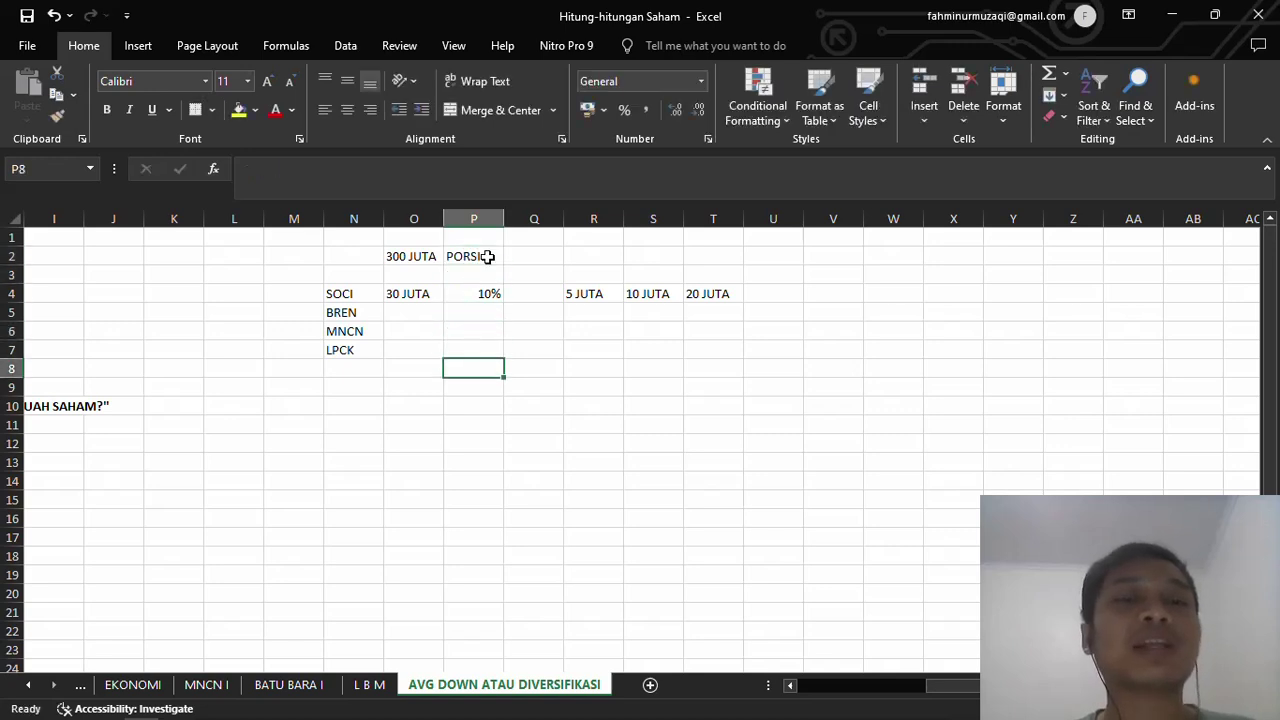
{"action": "key", "text": "Left"}
{"action": "key", "text": "Left"}
{"action": "key", "text": "Up"}
{"action": "key", "text": "Up"}
{"action": "key", "text": "Down"}
{"action": "key", "text": "Down"}
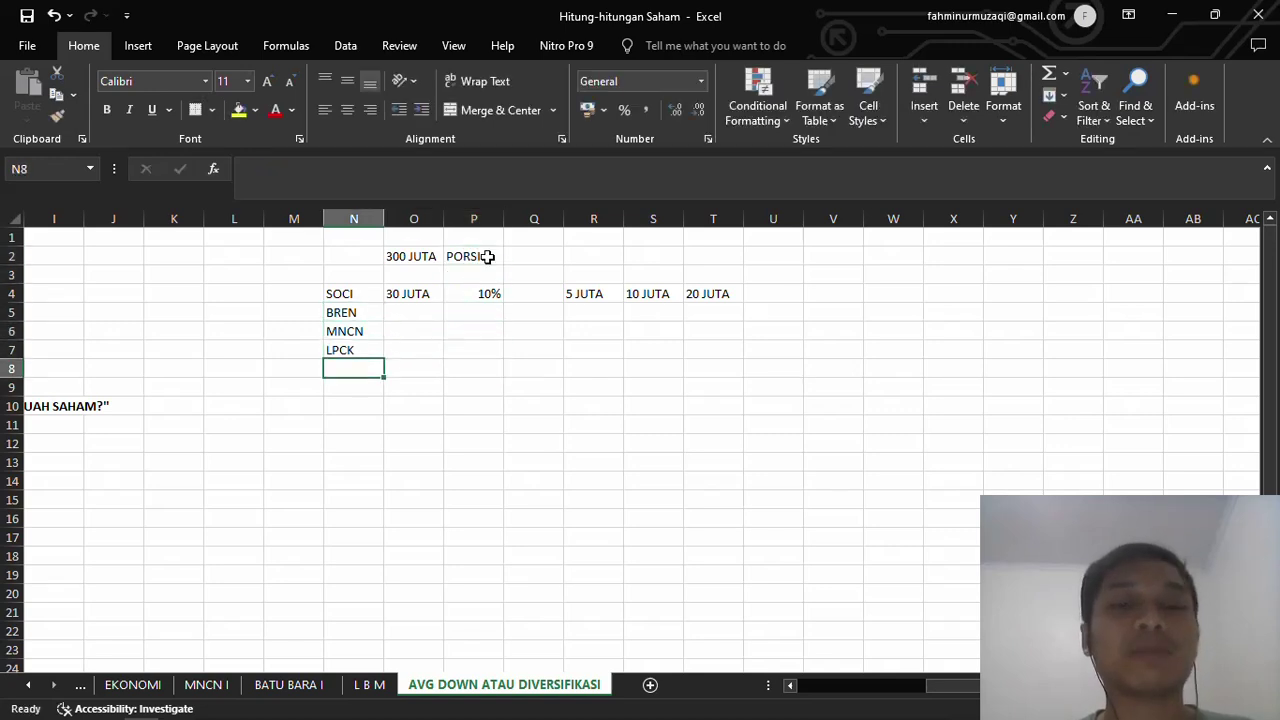
{"action": "type", "text": "ITMG"}
{"action": "key", "text": "Return"}
{"action": "type", "text": "POWR"}
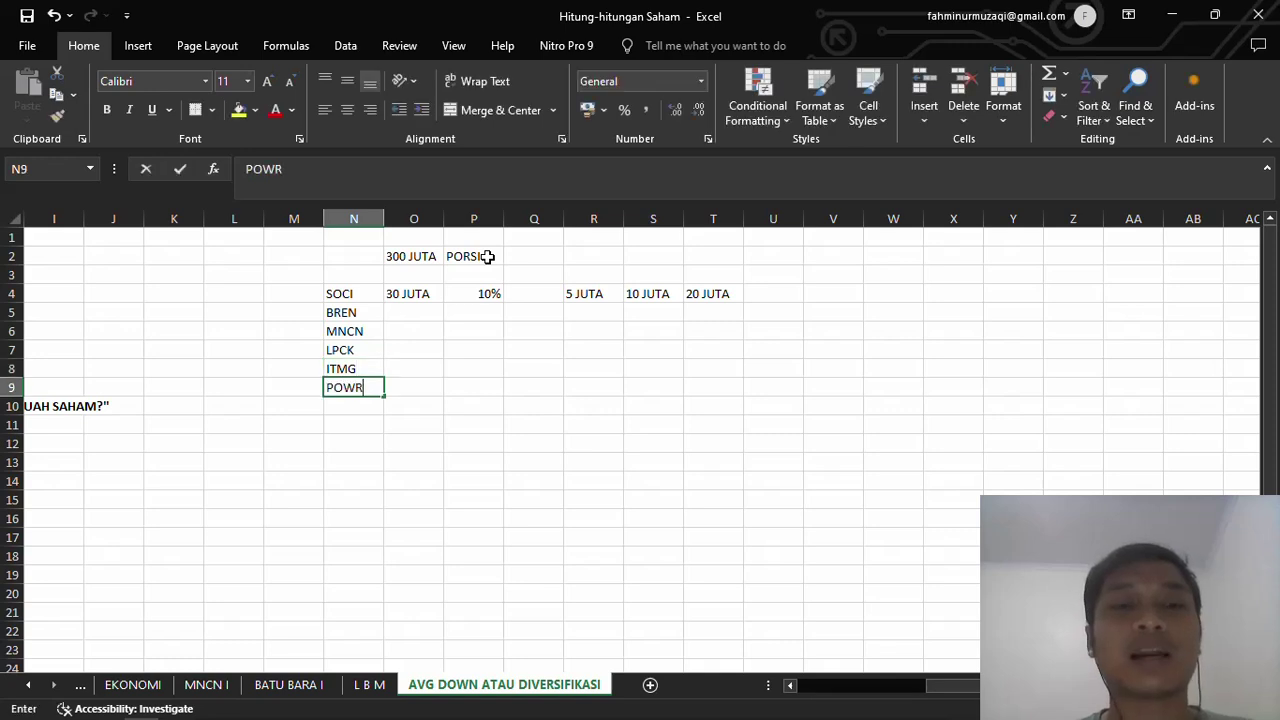
{"action": "key", "text": "Return"}
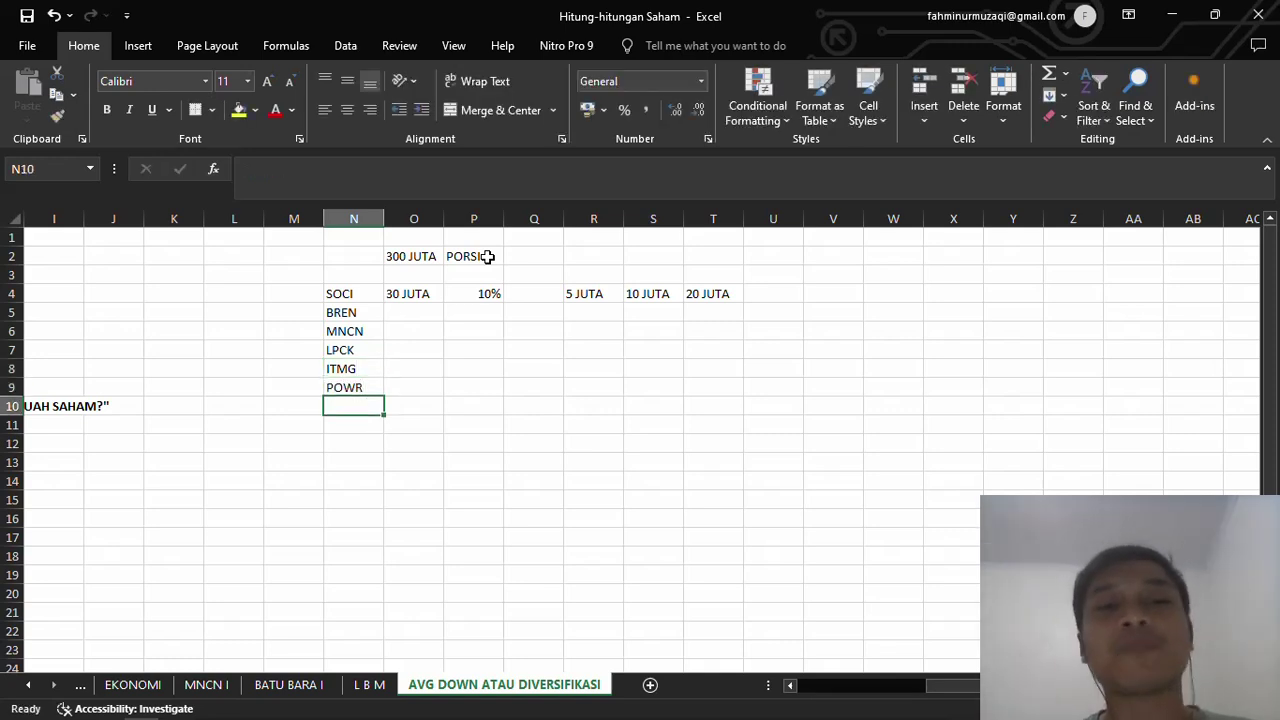
- Enter a 30% portion for ITMG in P8 and its allocated amount of 90 JUTA in O8
{"action": "key", "text": "Right"}
{"action": "key", "text": "Up"}
{"action": "key", "text": "Up"}
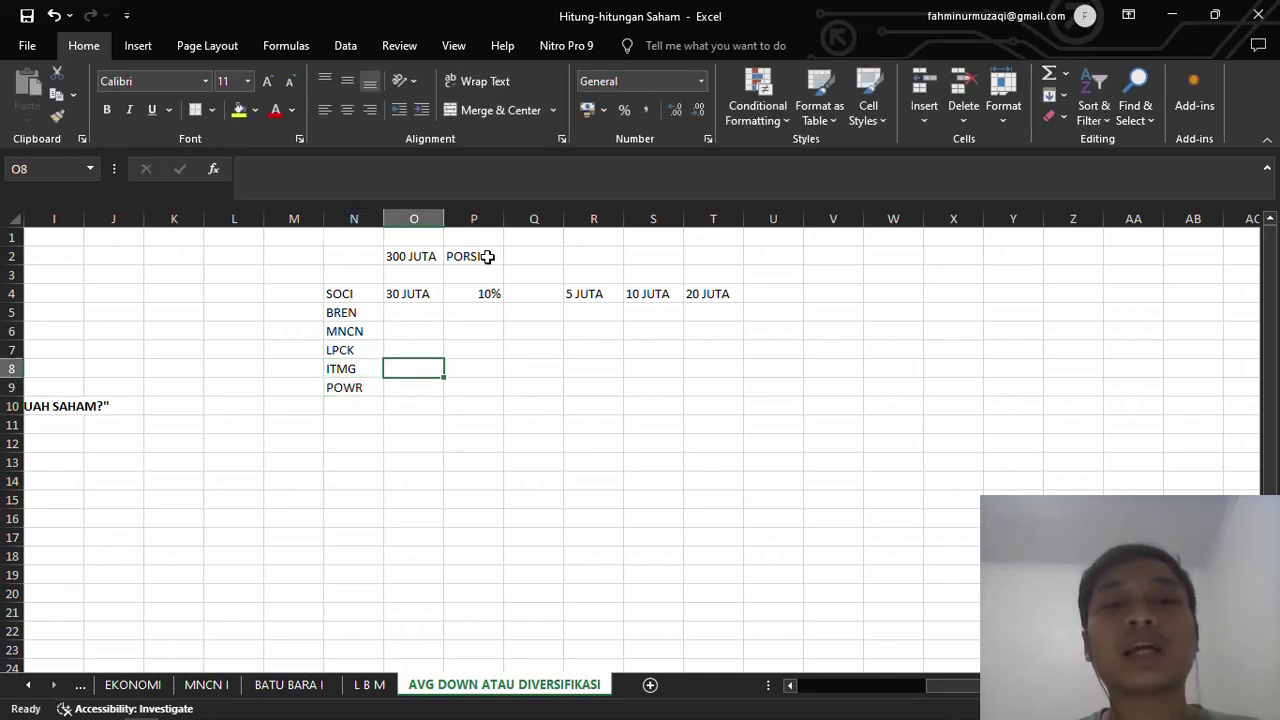
{"action": "key", "text": "Right"}
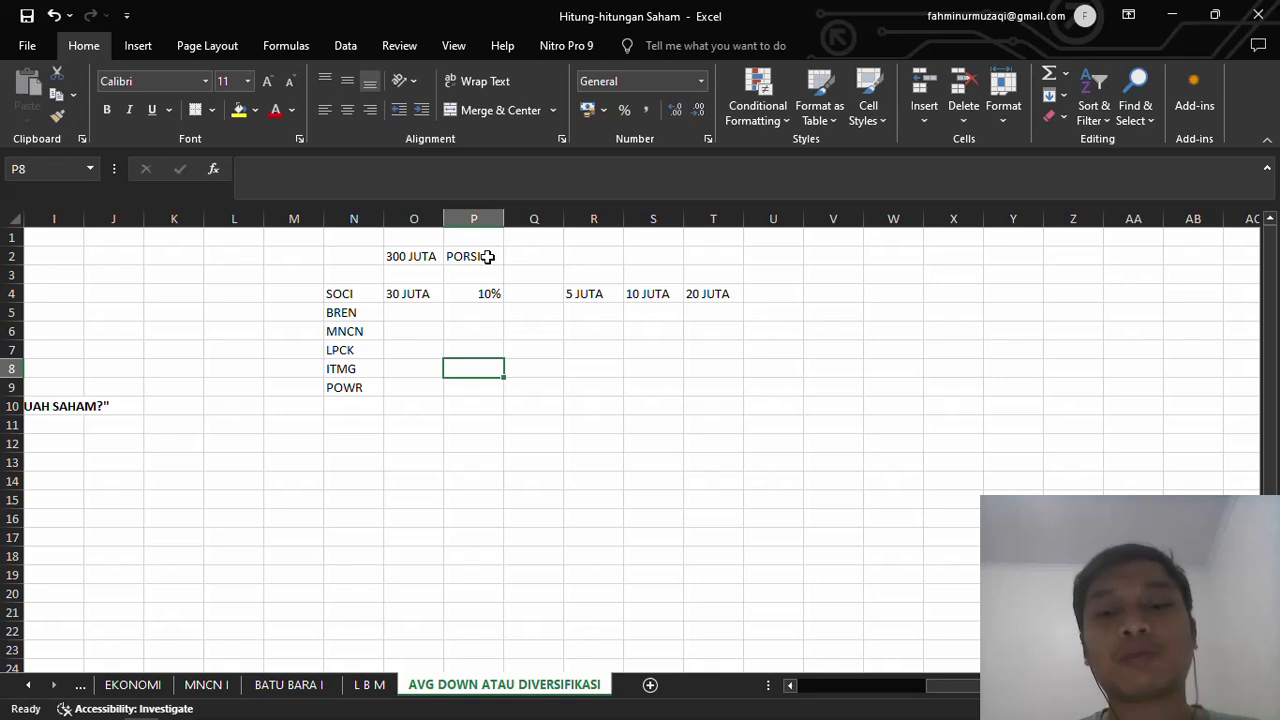
{"action": "type", "text": "30"}
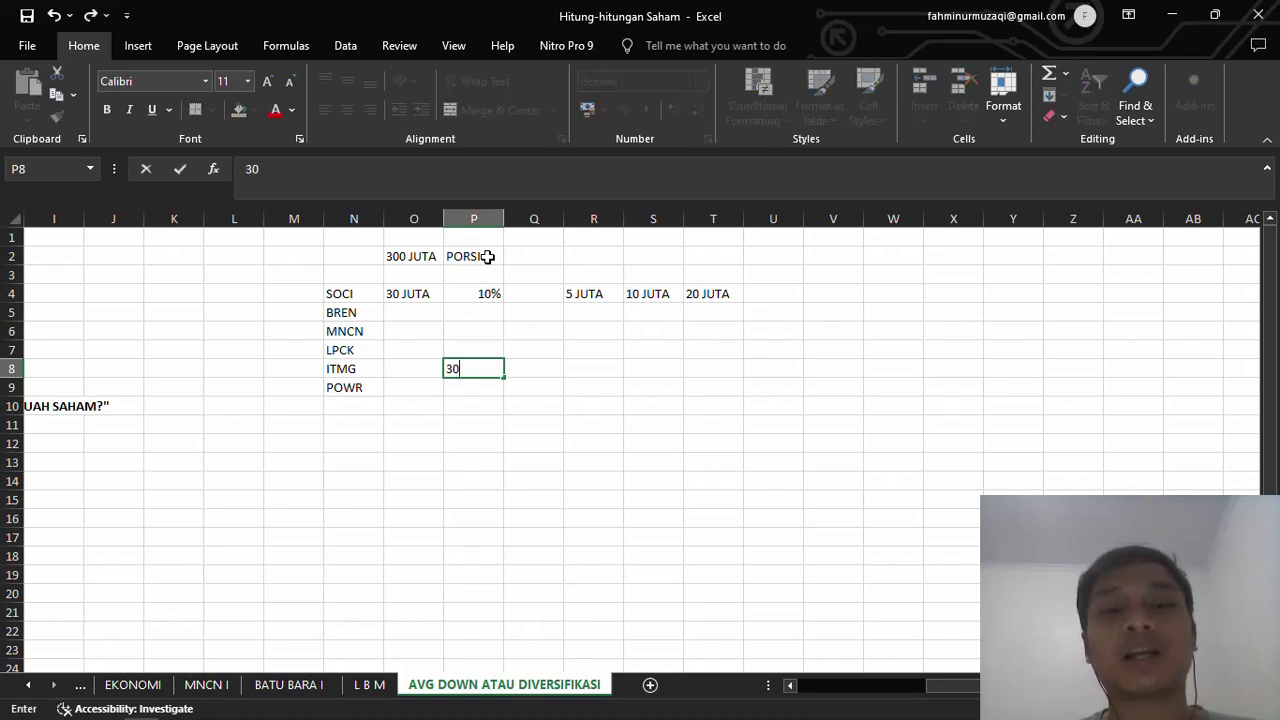
{"action": "type", "text": "%"}
{"action": "key", "text": "Left"}
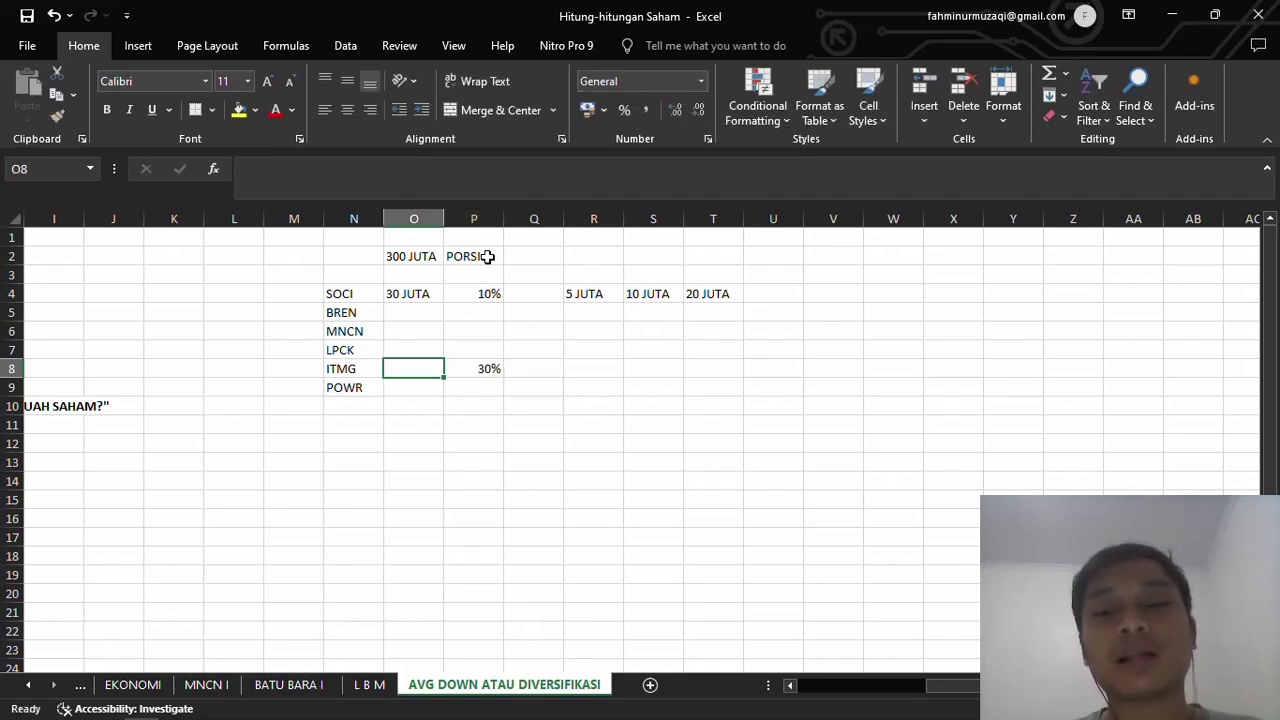
{"action": "type", "text": "90 JUTA"}
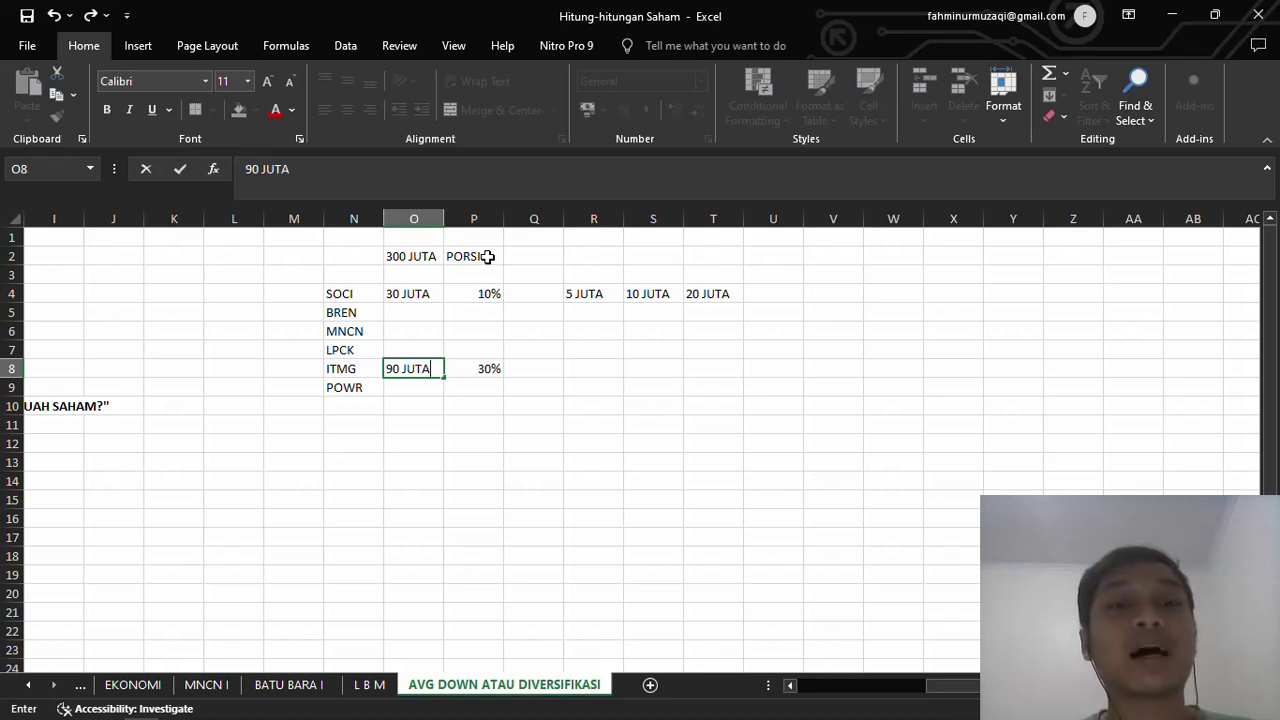
- Replace the text amounts for SOCI in O4 and ITMG in O8 with the plain numbers 30 and 90
{"action": "key", "text": "Up"}
{"action": "key", "text": "Up"}
{"action": "key", "text": "Up"}
{"action": "key", "text": "Up"}
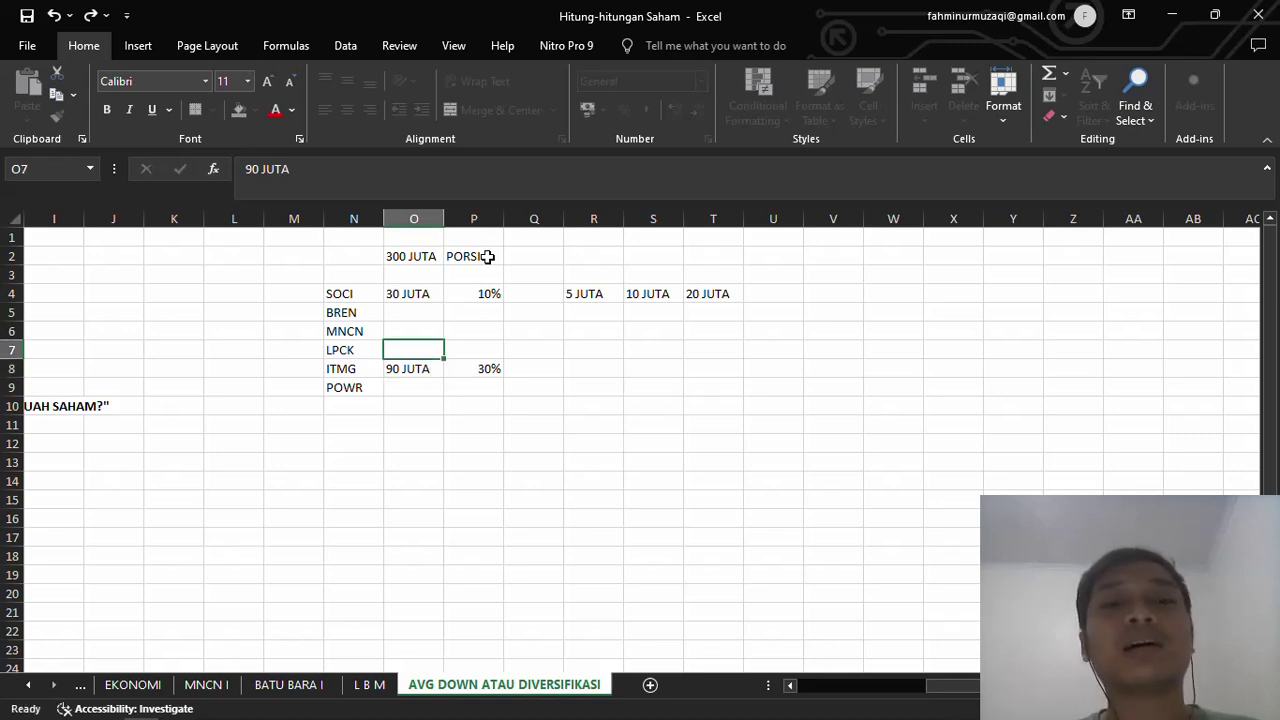
{"action": "type", "text": "30"}
{"action": "key", "text": "Down"}
{"action": "key", "text": "Down"}
{"action": "key", "text": "Down"}
{"action": "key", "text": "Down"}
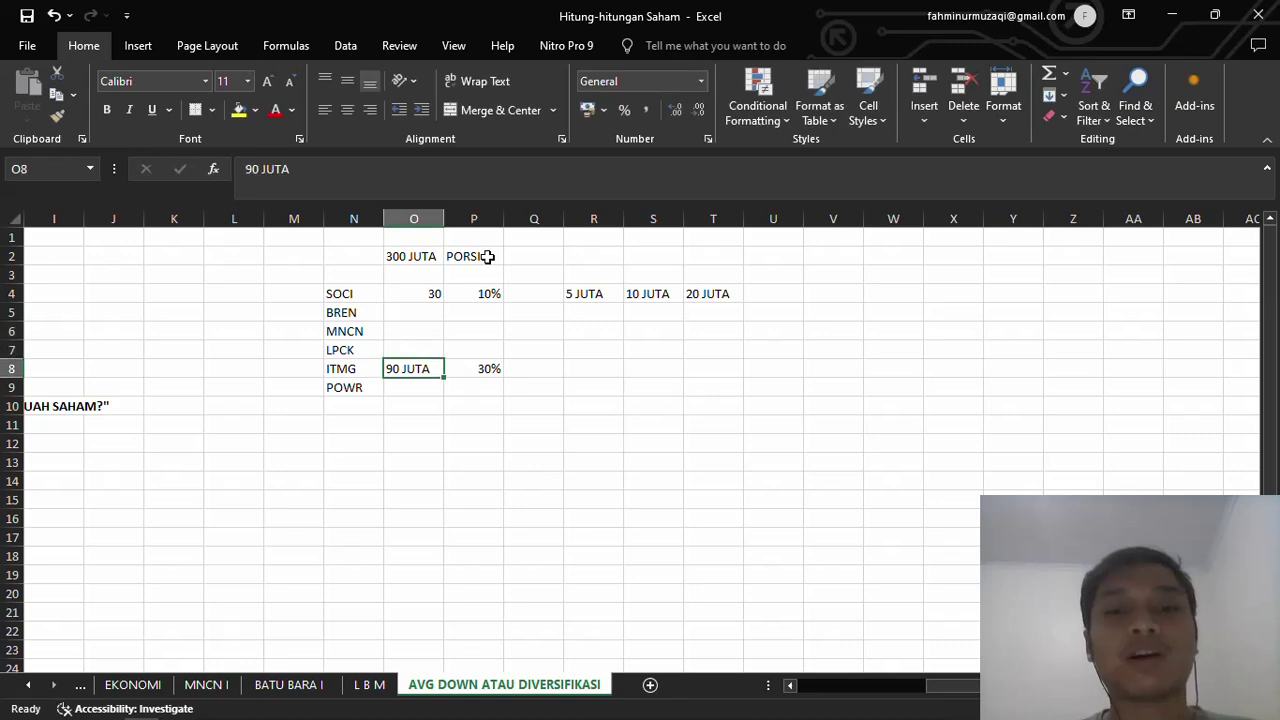
{"action": "type", "text": "90"}
{"action": "key", "text": "Down"}
- Enter a 20% portion for POWR in P9 and its allocated amount of 60 in O9
{"action": "key", "text": "Right"}
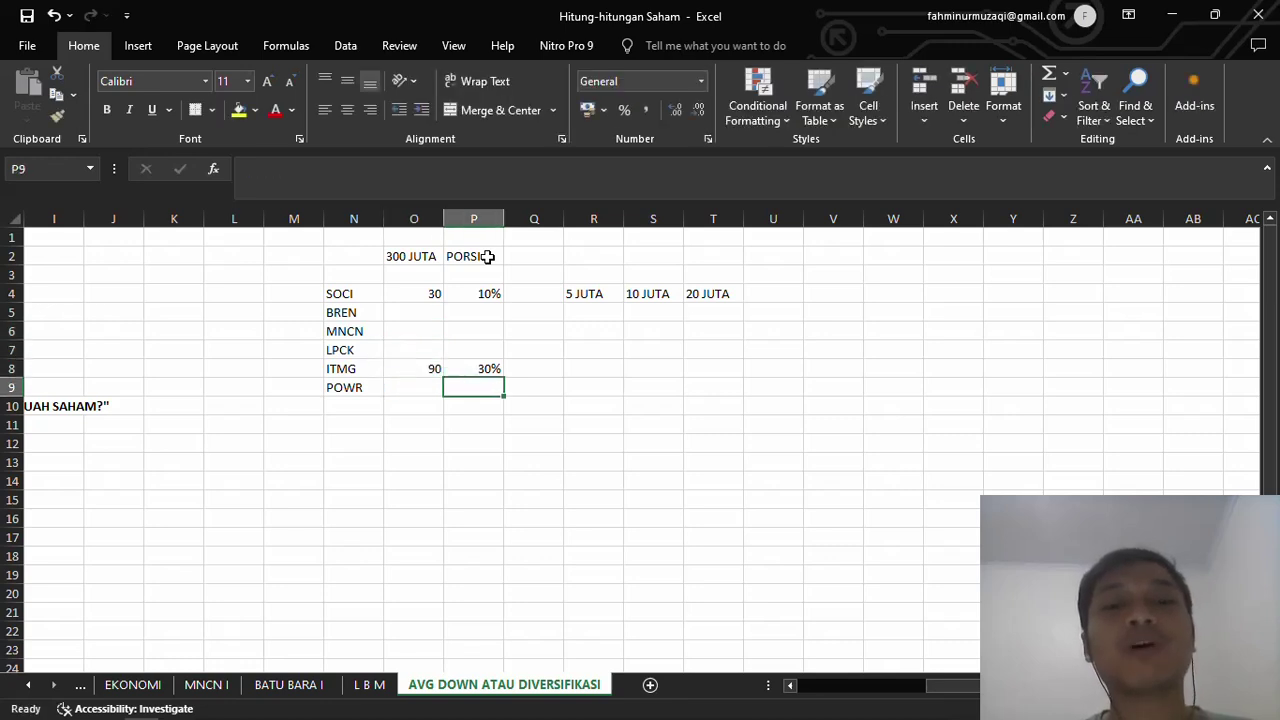
{"action": "type", "text": "20"}
{"action": "key", "text": "Left"}
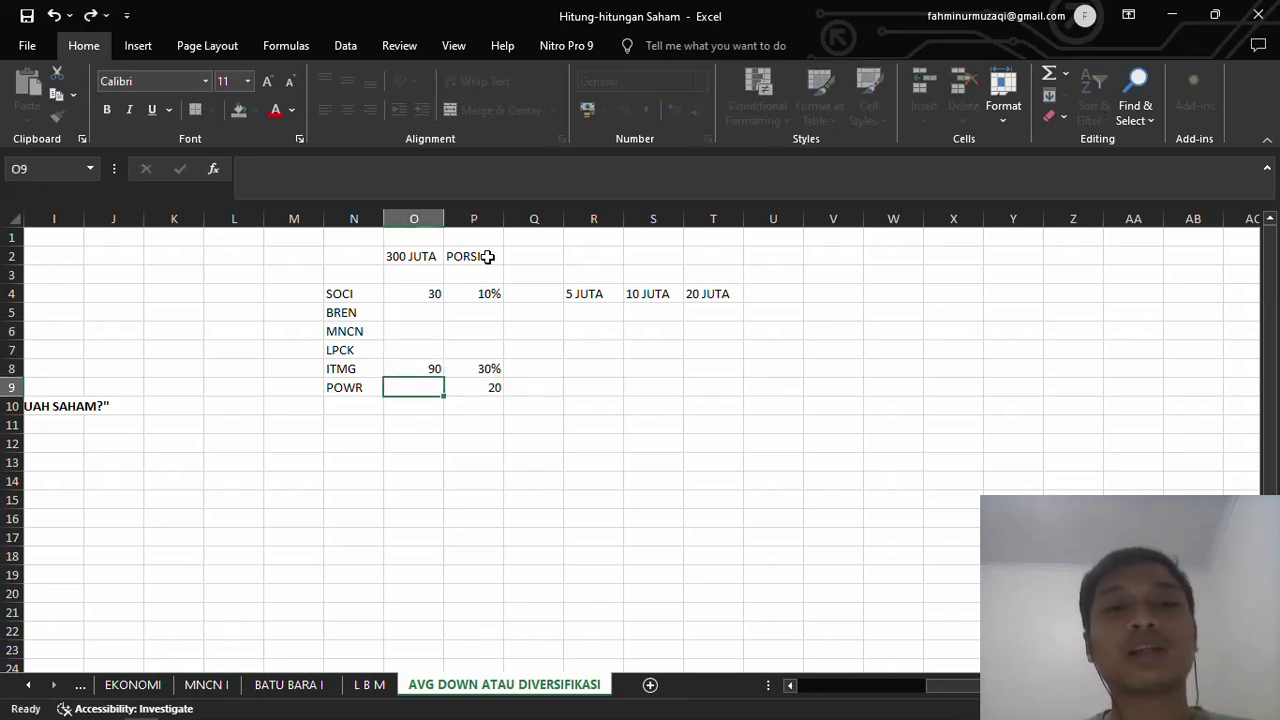
{"action": "key", "text": "Right"}
{"action": "type", "text": "20"}
{"action": "key", "text": "Left"}
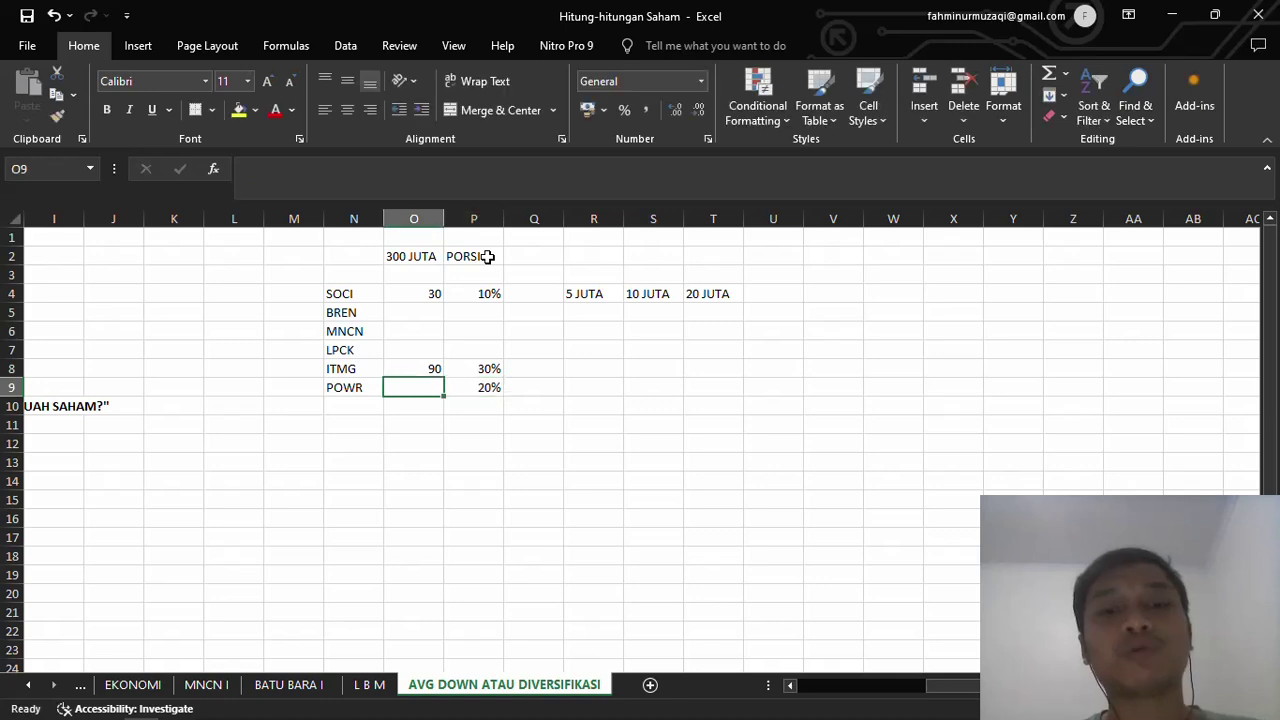
{"action": "type", "text": "60"}
{"action": "key", "text": "Return"}
- Select the allocated amounts in O4 to O9 to check their sum
{"action": "key", "text": "Up"}
{"action": "key", "text": "Up"}
{"action": "key", "text": "Up"}
{"action": "key", "text": "Up"}
{"action": "key", "text": "Up"}
{"action": "key", "text": "Up"}
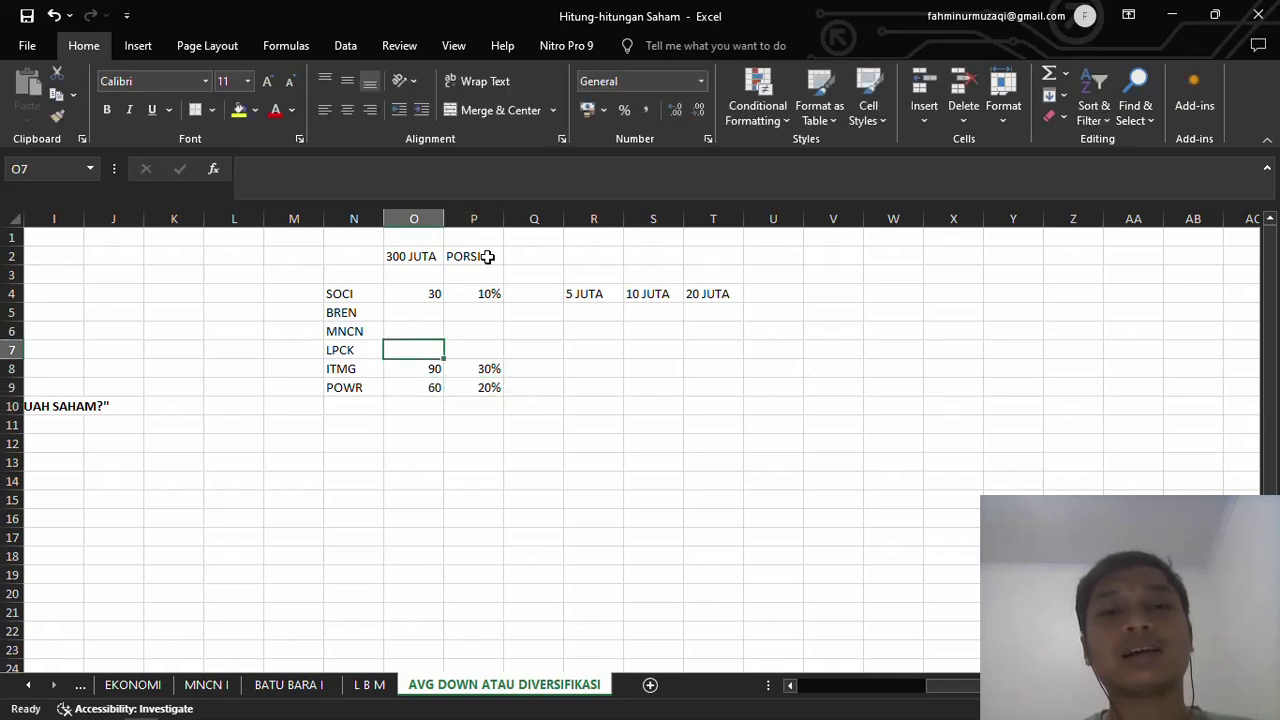
{"action": "key", "text": "shift+Down"}
{"action": "key", "text": "shift+Down"}
{"action": "key", "text": "shift+Down"}
{"action": "key", "text": "shift+Down"}
{"action": "key", "text": "shift+Down"}
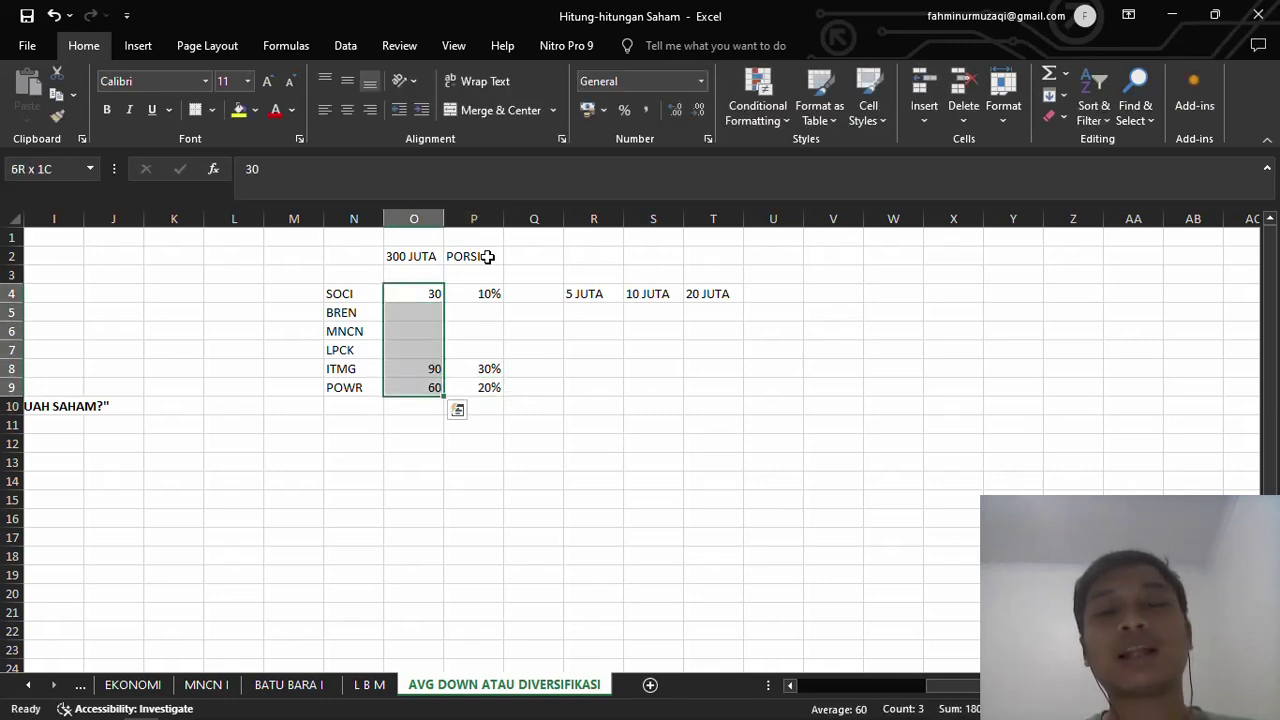
- Enter a 10% portion for BREN in P5 and its allocated amount of 30 in O5
{"action": "left_click", "coordinate": [478, 314]}
{"action": "type", "text": "10"}
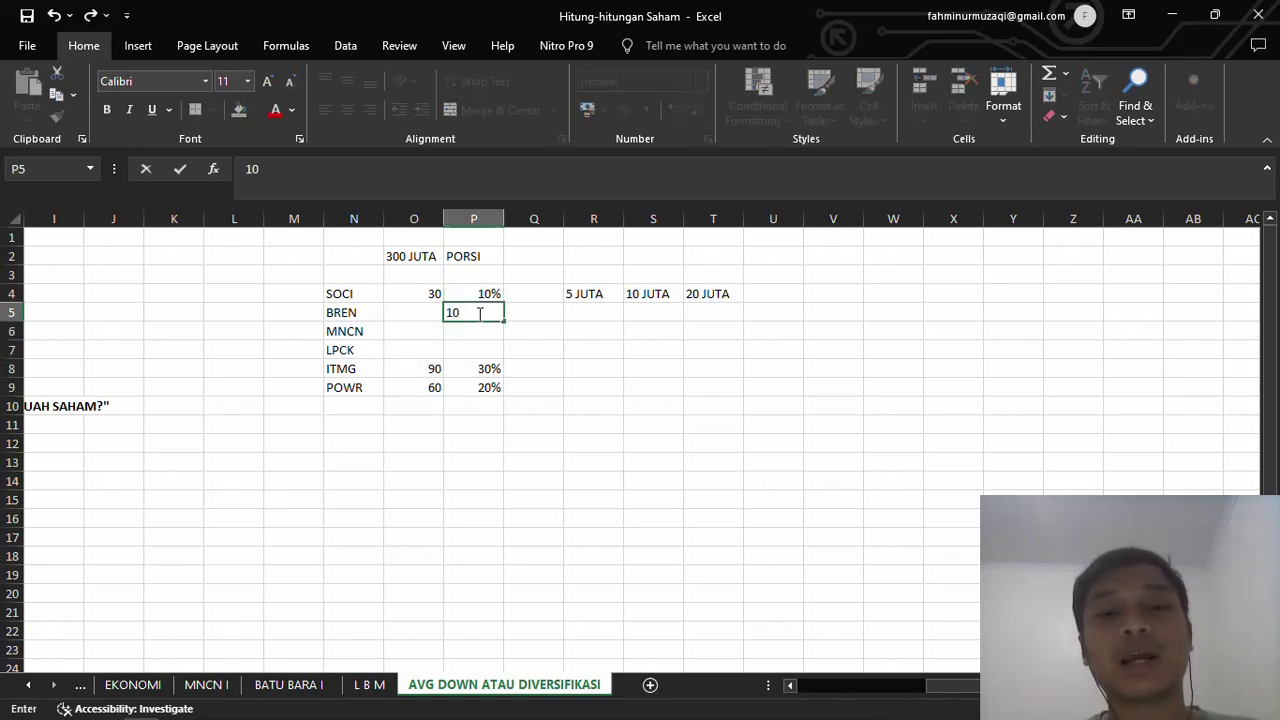
{"action": "type", "text": "%"}
{"action": "key", "text": "Left"}
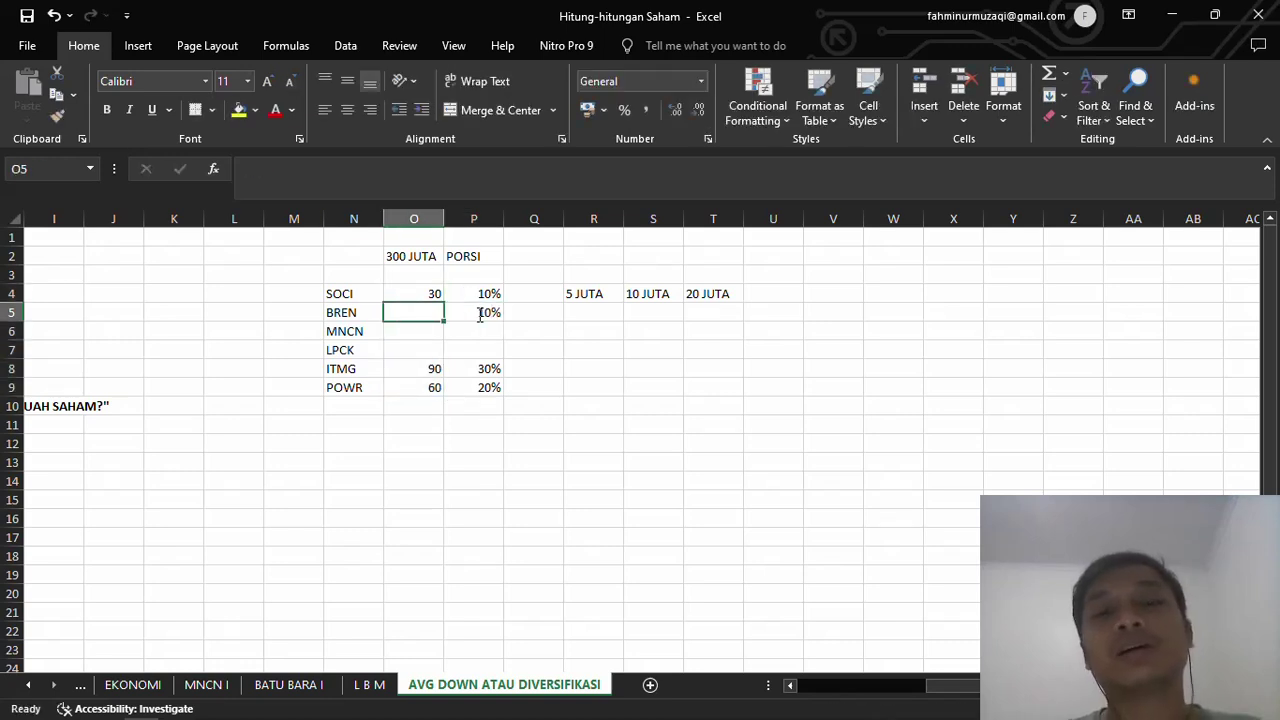
{"action": "type", "text": "30"}
{"action": "key", "text": "Return"}
- Enter a 10% portion for MNCN in P6 and its allocated amount of 30 in O6
{"action": "key", "text": "Right"}
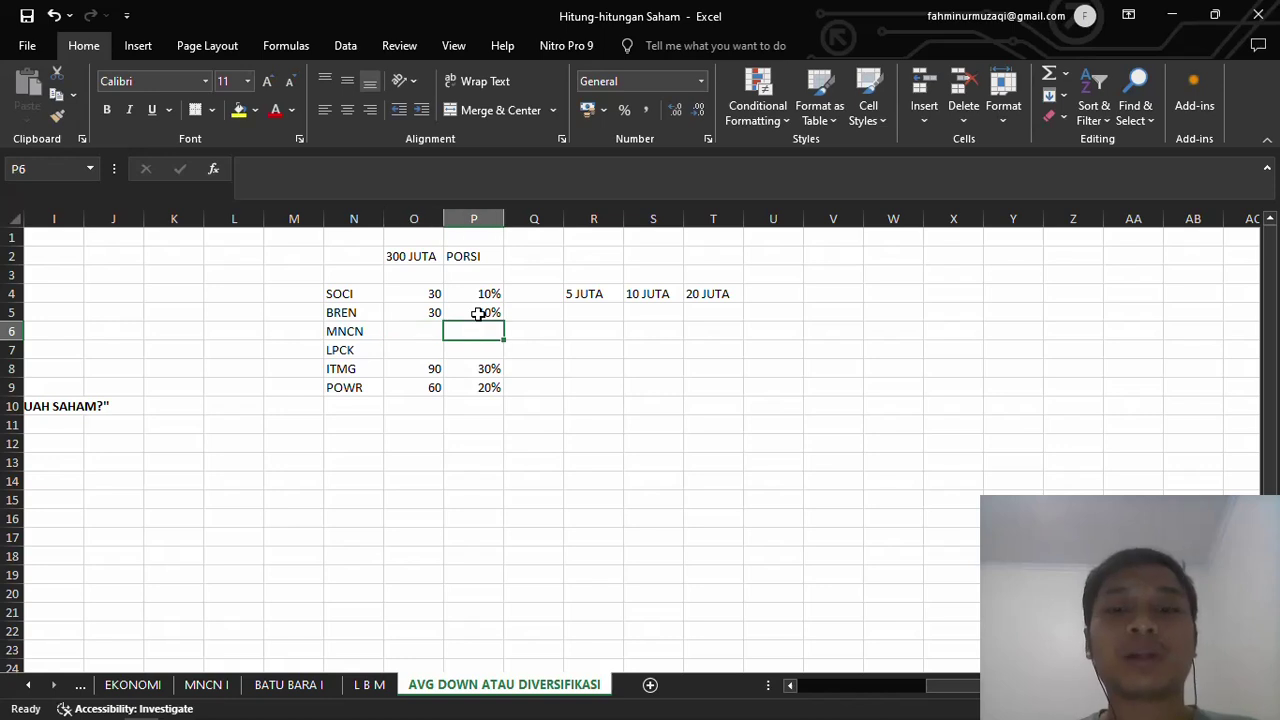
{"action": "type", "text": "10%"}
{"action": "key", "text": "Left"}
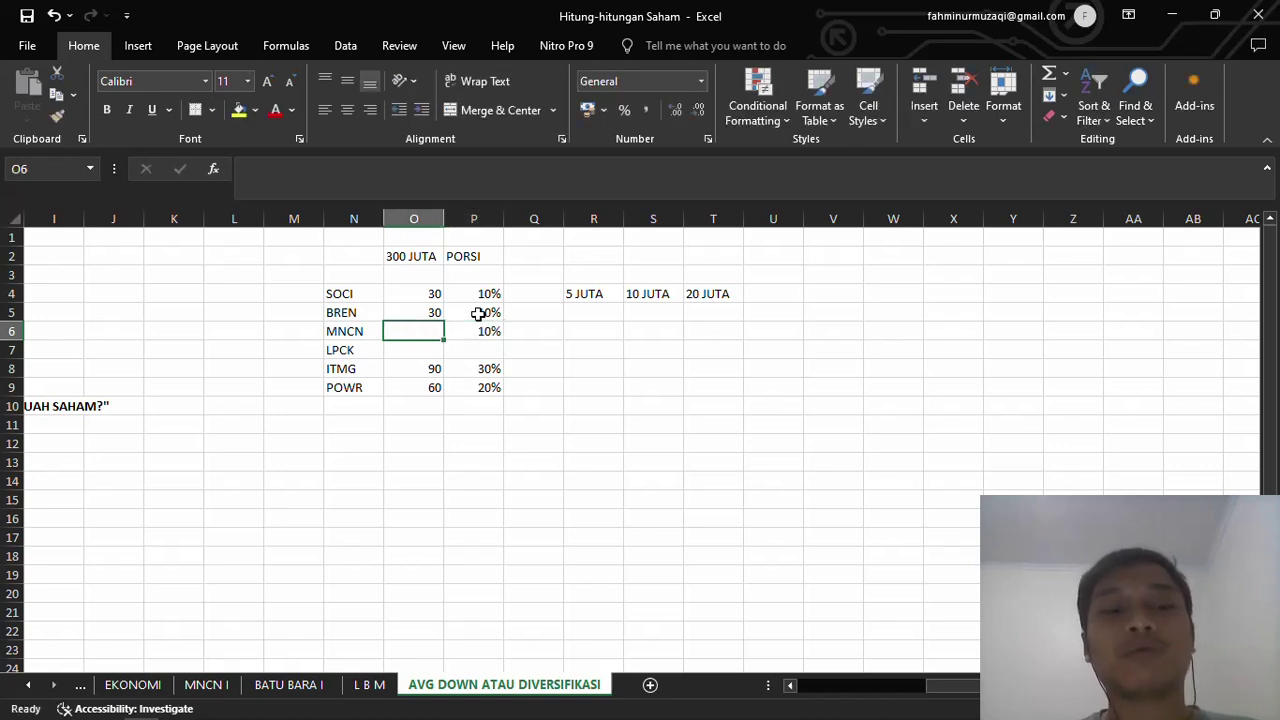
{"action": "type", "text": "30"}
{"action": "key", "text": "Right"}
- Enter a 10% portion for LPCK in P7
{"action": "key", "text": "Return"}
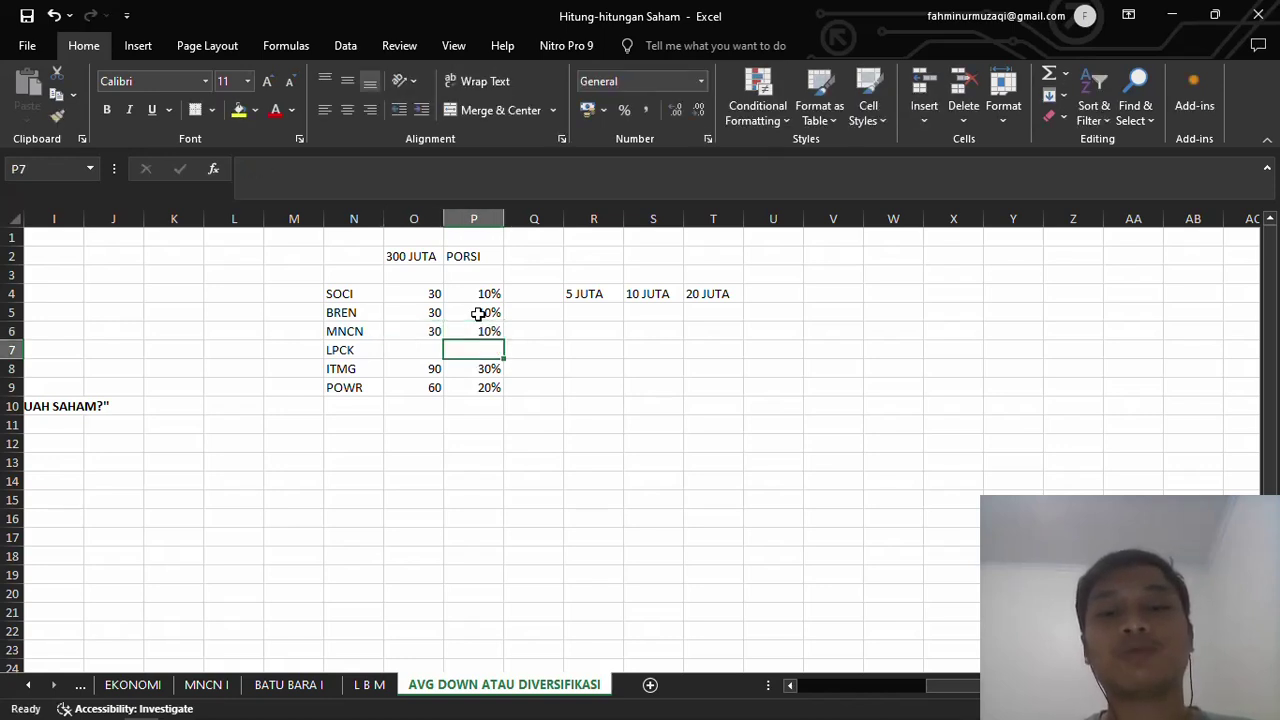
{"action": "type", "text": "10%"}
{"action": "key", "text": "Right"}
- Select the portions in P4 to P9 to check their total
{"action": "key", "text": "Left"}
{"action": "key", "text": "Up"}
{"action": "key", "text": "Up"}
{"action": "key", "text": "Up"}
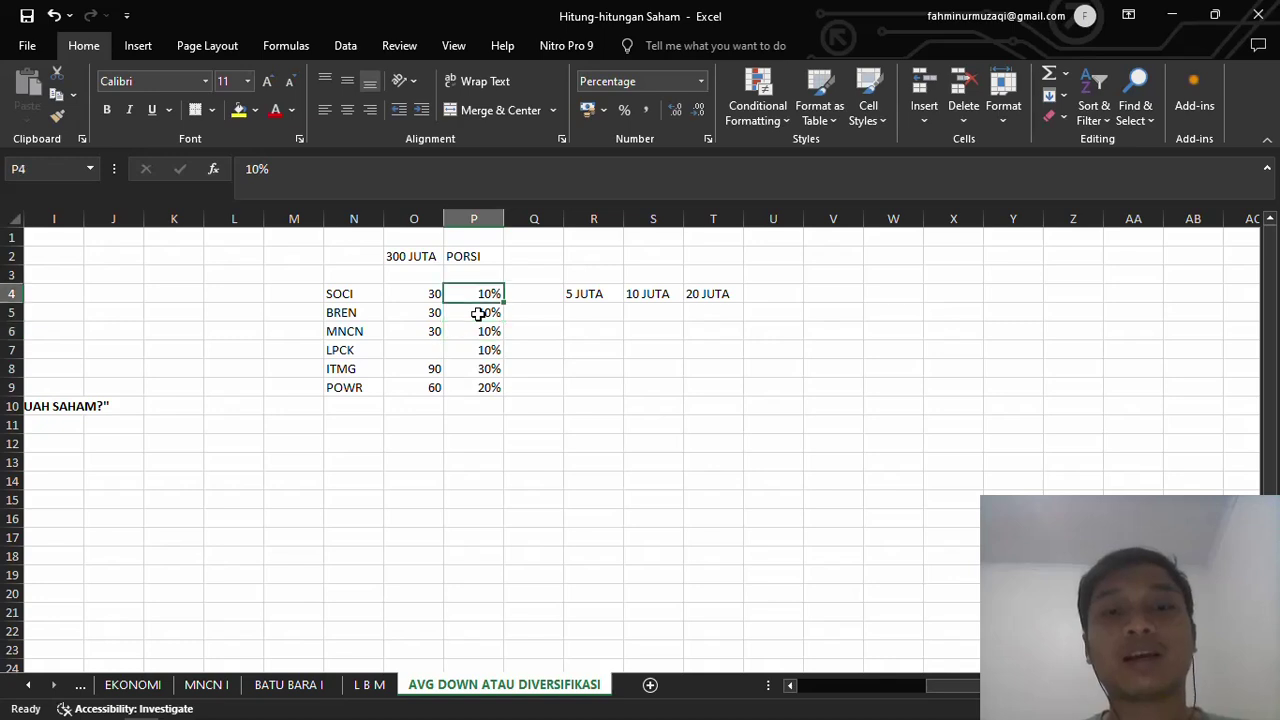
{"action": "key", "text": "shift+Down"}
{"action": "key", "text": "shift+Down"}
{"action": "key", "text": "shift+Down"}
{"action": "key", "text": "shift+Down"}
{"action": "key", "text": "shift+Down"}
- Select SOCI's ticker, amount and portion in N4 to P4 to review its allocation
{"action": "key", "text": "Left"}
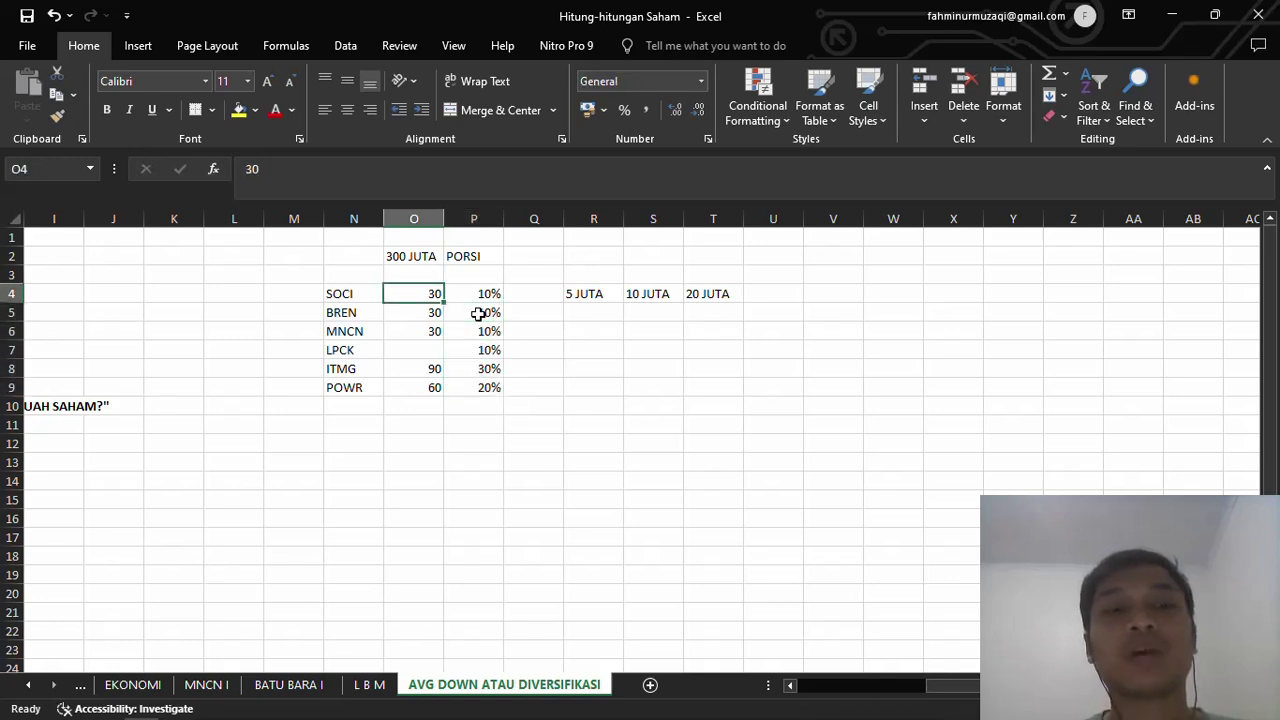
{"action": "key", "text": "Down"}
{"action": "key", "text": "Up"}
{"action": "key", "text": "Left"}
{"action": "key", "text": "shift+Right"}
{"action": "key", "text": "shift+Right"}
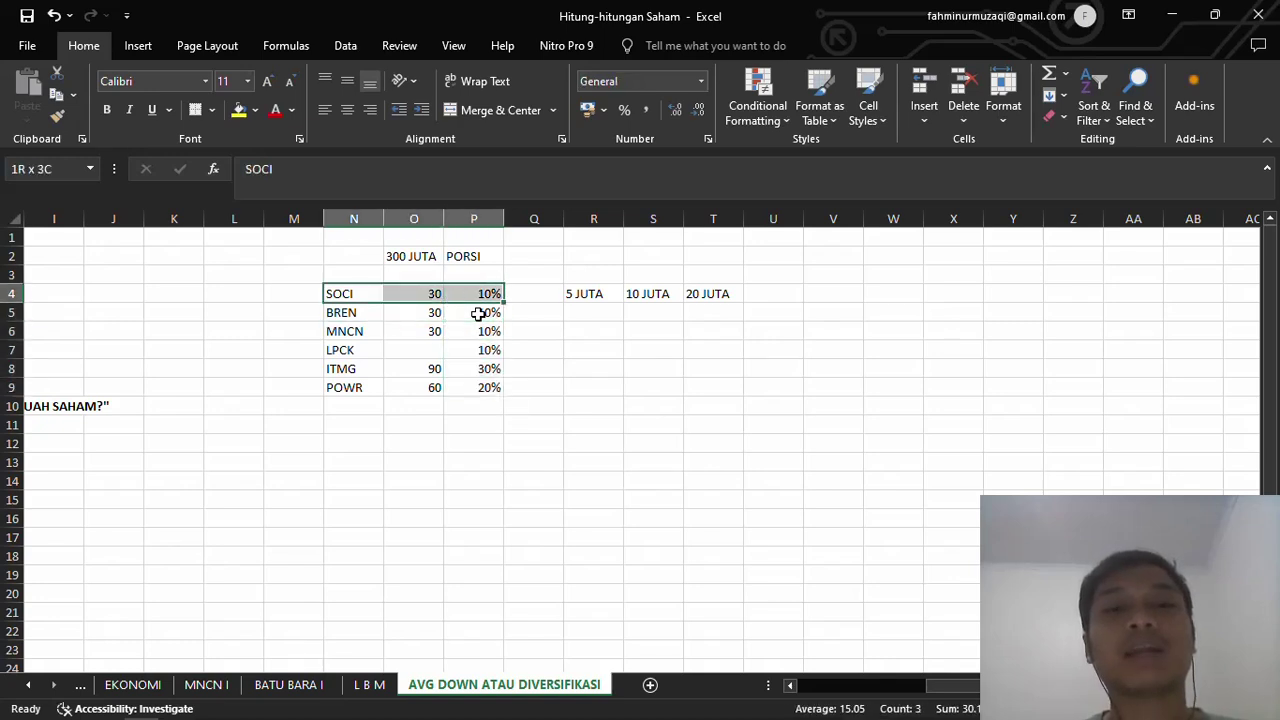
- Copy the stock table in N4 to P9 one row down, starting at N5, and save the workbook
{"action": "key", "text": "shift+Down"}
{"action": "key", "text": "shift+Down"}
{"action": "key", "text": "shift+Down"}
{"action": "key", "text": "shift+Down"}
{"action": "key", "text": "shift+Down"}
{"action": "key", "text": "ctrl+c"}
{"action": "key", "text": "Down"}
{"action": "key", "text": "Return"}
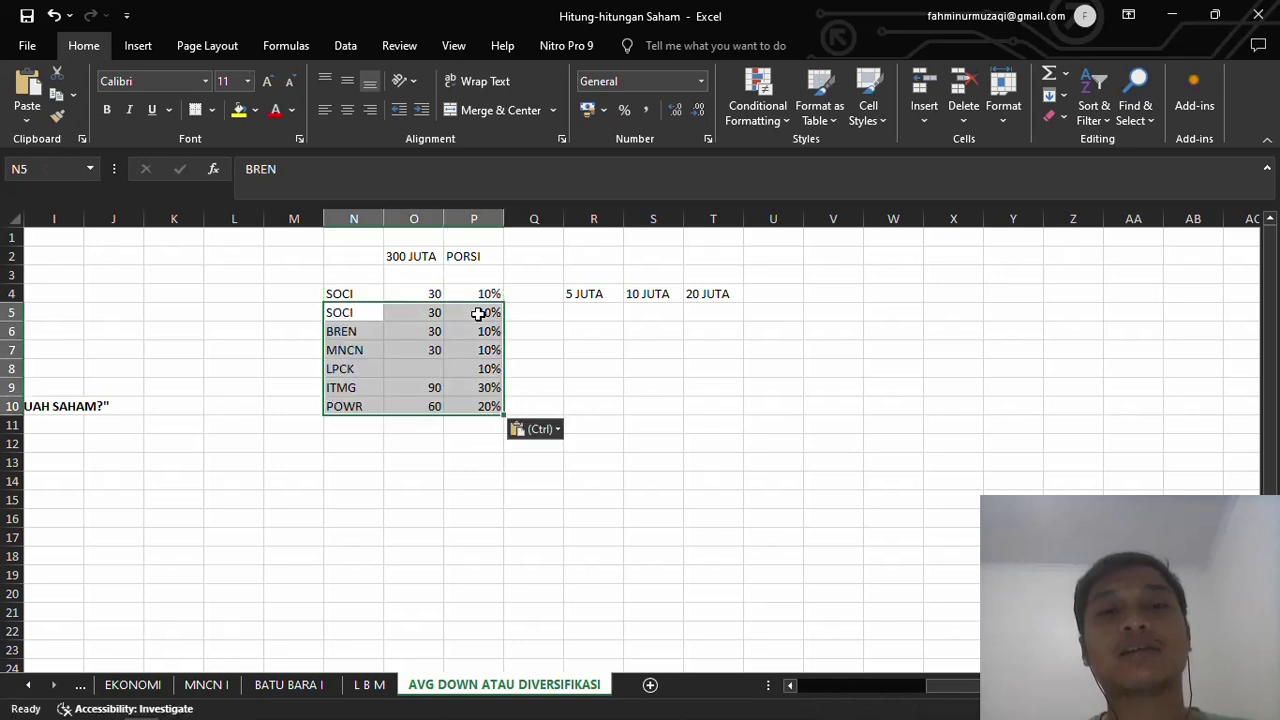
{"action": "key", "text": "ctrl+s"}
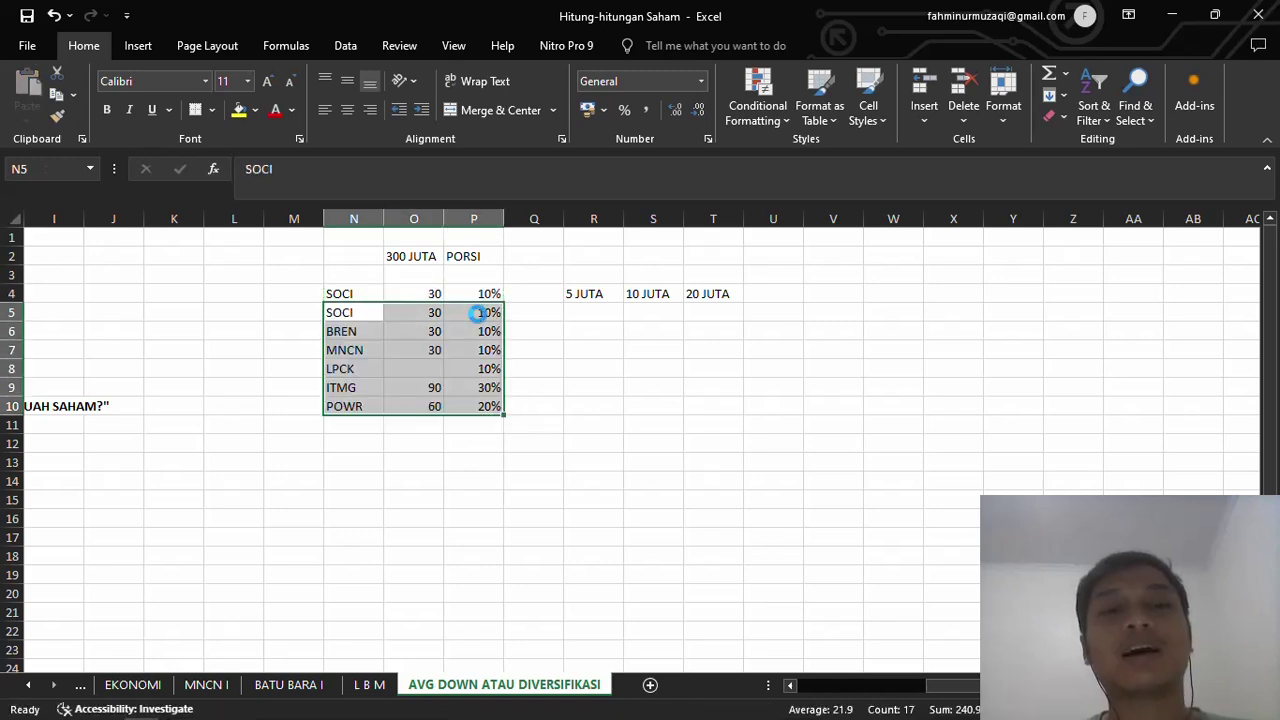
- Move the 5 JUTA, 10 JUTA and 20 JUTA entries from R4 to T4 down one row to R5 to T5
{"action": "key", "text": "Up"}
{"action": "key", "text": "Right"}
{"action": "key", "text": "Right"}
{"action": "key", "text": "Right"}
{"action": "key", "text": "Right"}
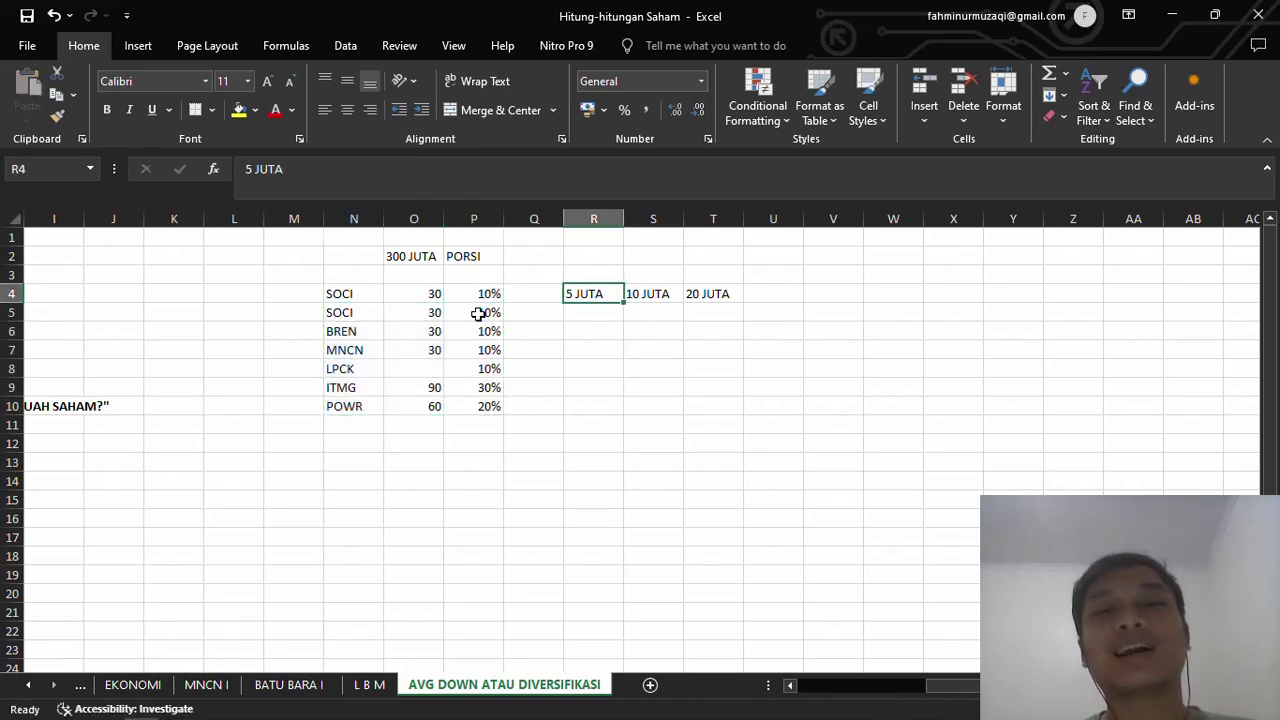
{"action": "key", "text": "shift+Right"}
{"action": "key", "text": "shift+Right"}
{"action": "key", "text": "ctrl+x"}
{"action": "key", "text": "Down"}
{"action": "key", "text": "Return"}
{"action": "key", "text": "Left"}
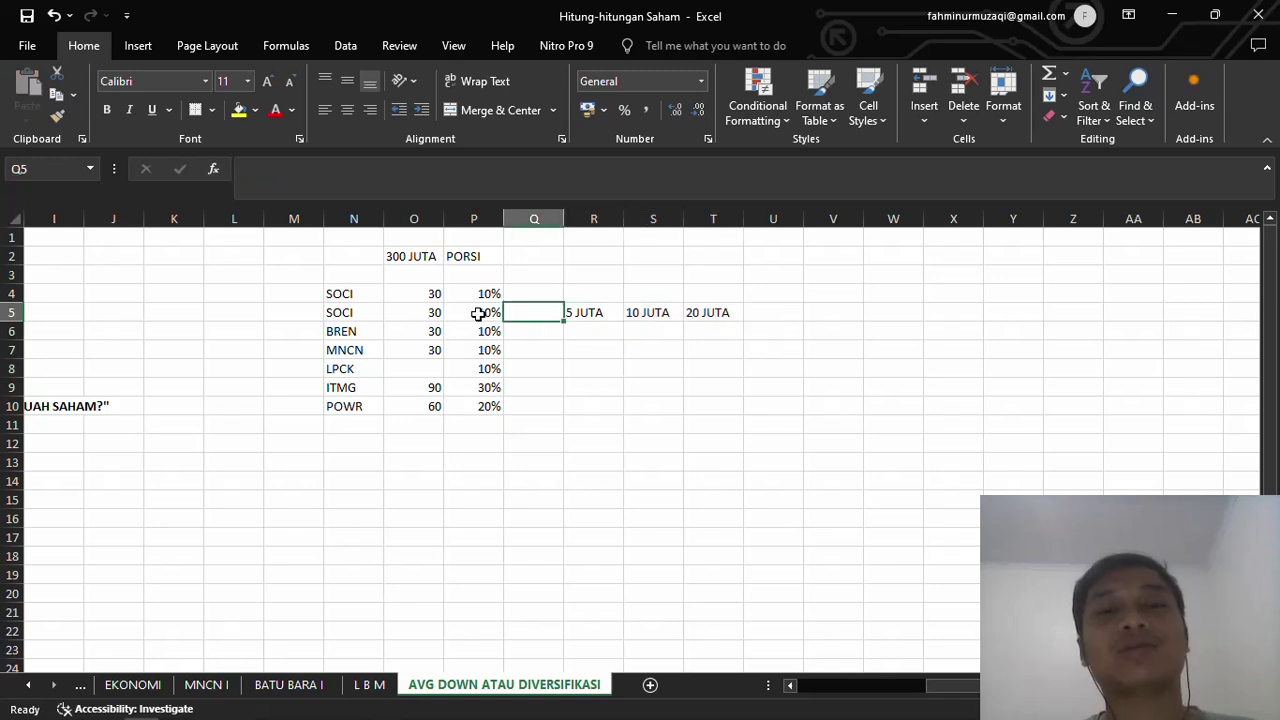
- Enter an allocated amount of 30 for LPCK in O8
{"action": "key", "text": "Up"}
{"action": "key", "text": "Up"}
{"action": "key", "text": "Left"}
{"action": "key", "text": "Left"}
{"action": "key", "text": "Left"}
{"action": "key", "text": "Down"}
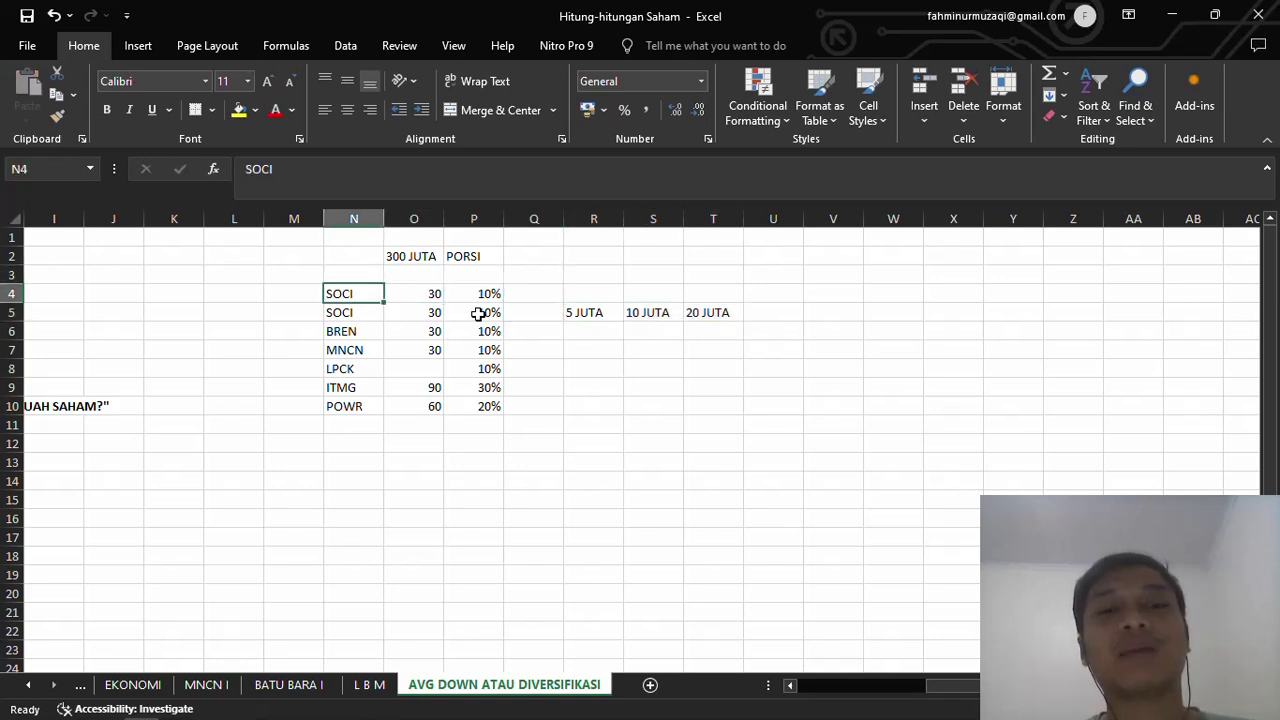
{"action": "key", "text": "Down"}
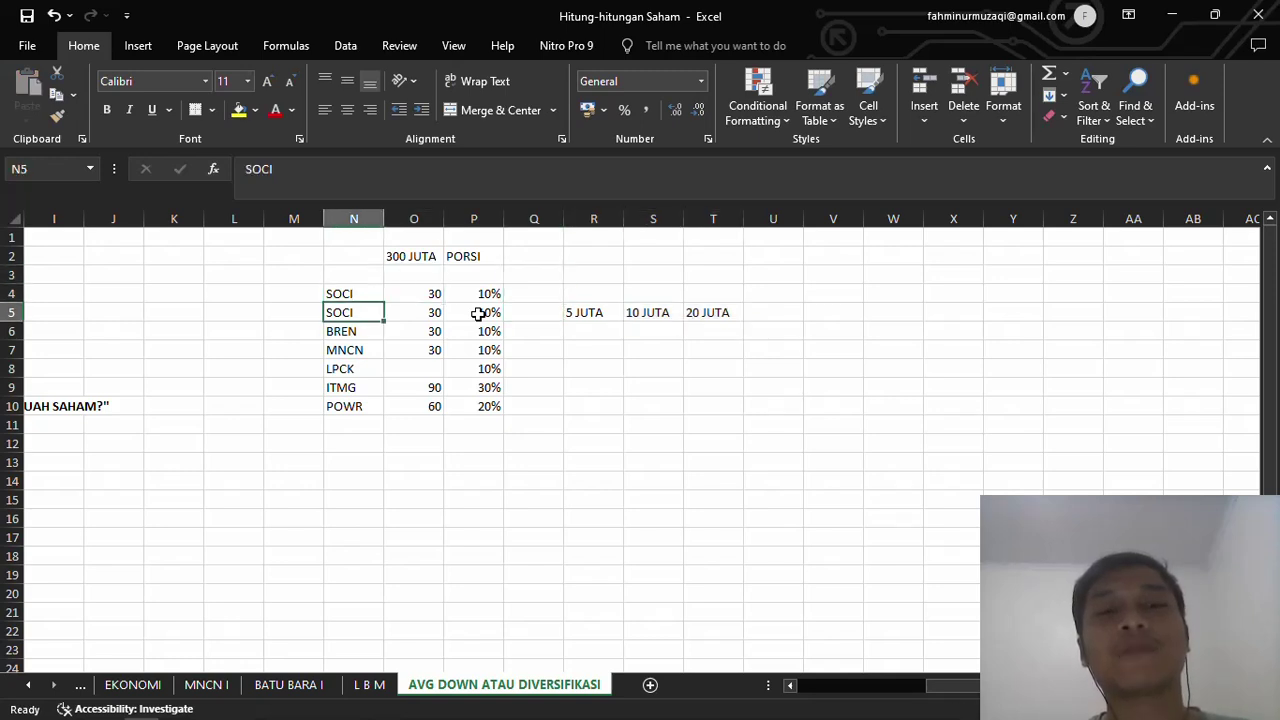
{"action": "key", "text": "Down"}
{"action": "key", "text": "Down"}
{"action": "key", "text": "Right"}
{"action": "key", "text": "Down"}
{"action": "type", "text": "1"}
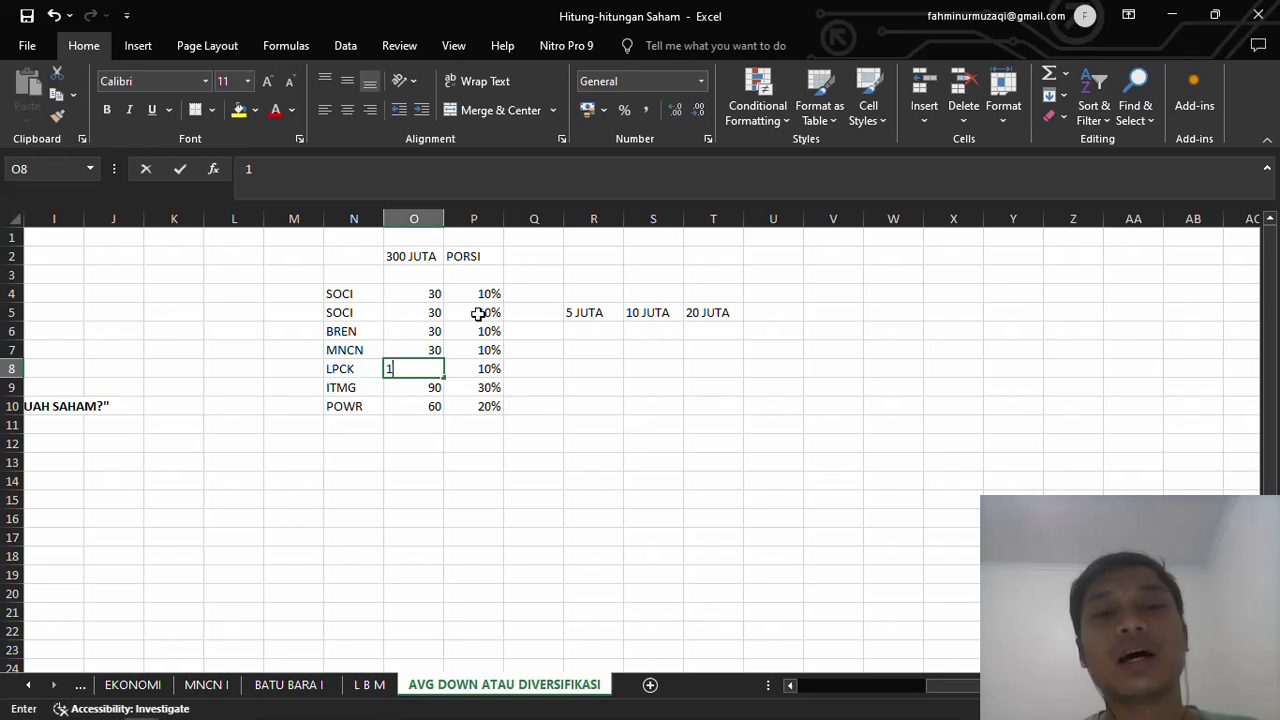
{"action": "key", "text": "BackSpace"}
{"action": "type", "text": "30"}
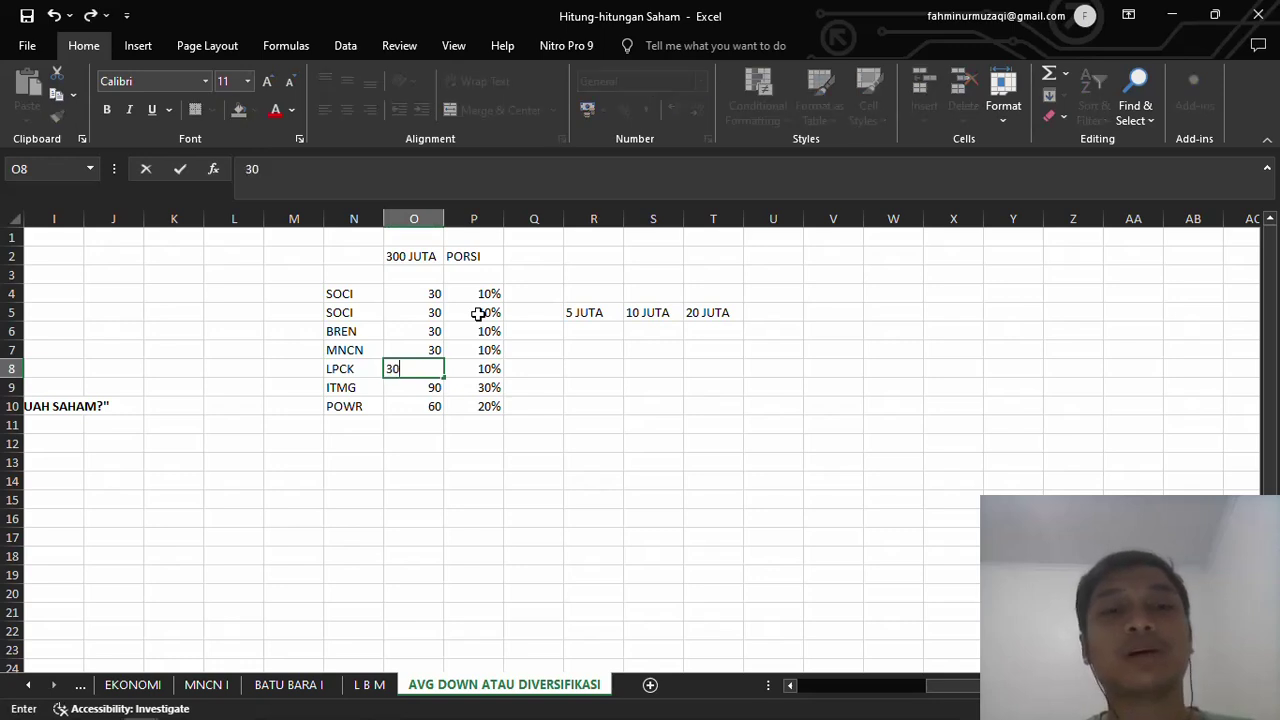
{"action": "key", "text": "Return"}
{"action": "key", "text": "Left"}
{"action": "key", "text": "Up"}
{"action": "key", "text": "Up"}
{"action": "key", "text": "Up"}
{"action": "key", "text": "Up"}
{"action": "key", "text": "Up"}
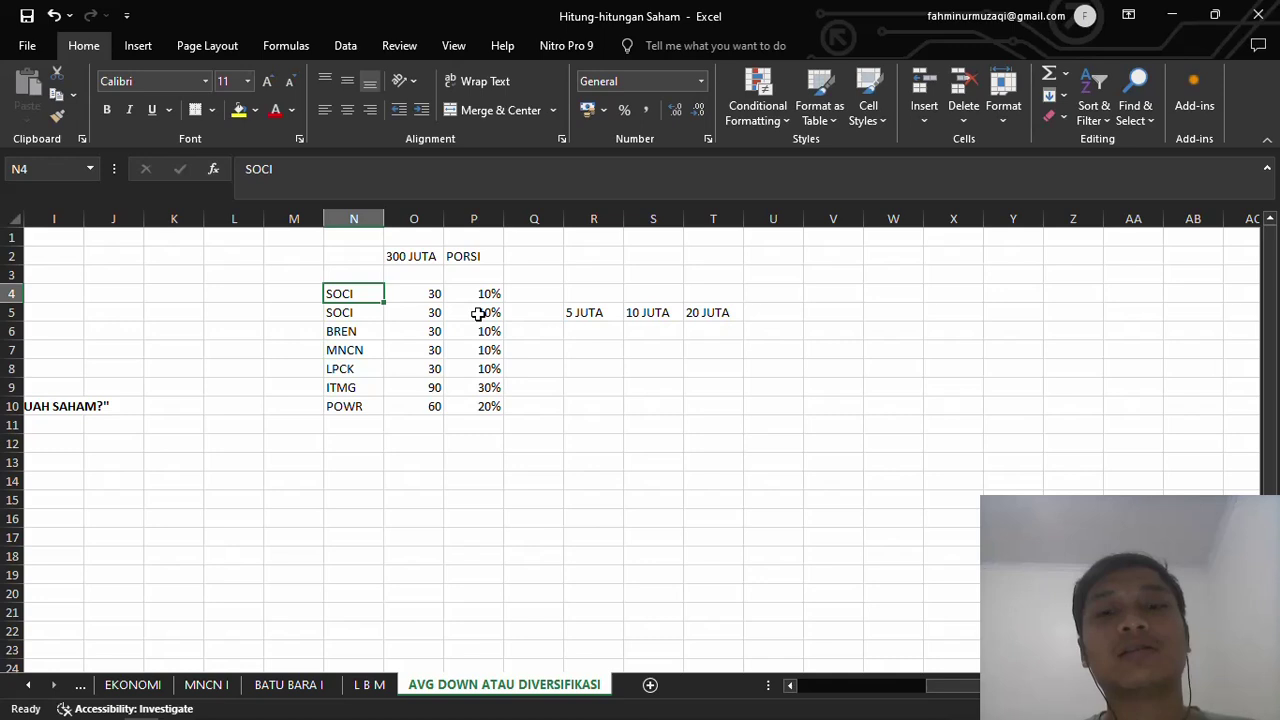
{"action": "key", "text": "Down"}
{"action": "key", "text": "Down"}
{"action": "key", "text": "Down"}
{"action": "key", "text": "Down"}
{"action": "key", "text": "Right"}
{"action": "key", "text": "Down"}
{"action": "key", "text": "Right"}
{"action": "key", "text": "Down"}
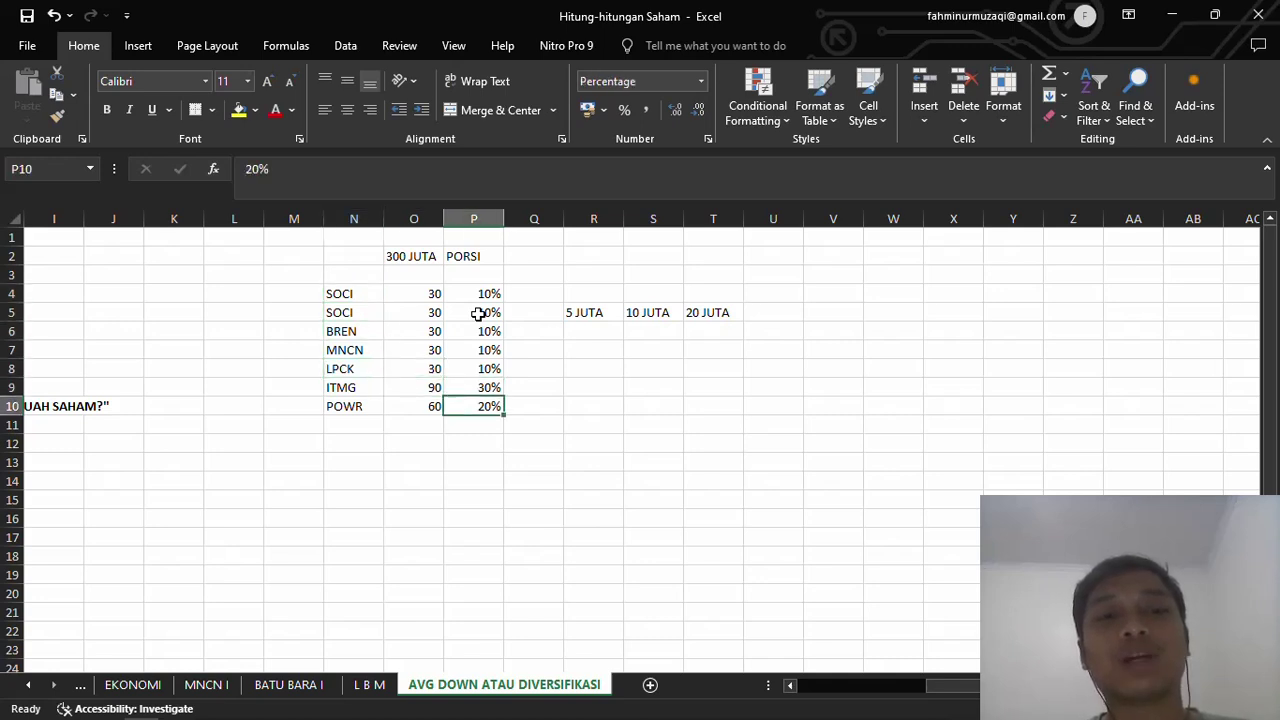
- Select the allocated amounts in O4 to O10 to check their total against the 300 JUTA fund
{"action": "key", "text": "Left"}
{"action": "key", "text": "Up"}
{"action": "key", "text": "Up"}
{"action": "key", "text": "Up"}
{"action": "key", "text": "Up"}
{"action": "key", "text": "Up"}
{"action": "key", "text": "Up"}
{"action": "key", "text": "shift+Down"}
{"action": "key", "text": "shift+Down"}
{"action": "key", "text": "shift+Down"}
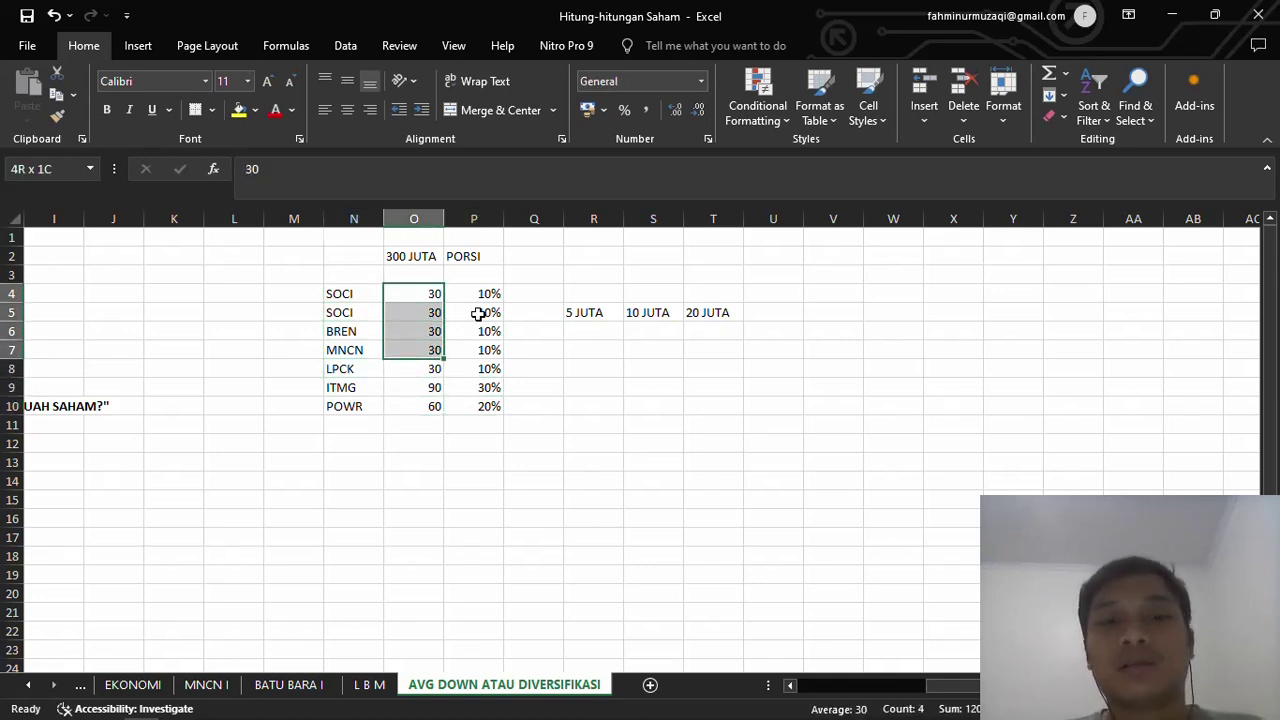
{"action": "key", "text": "shift+Down"}
{"action": "key", "text": "shift+Down"}
{"action": "key", "text": "shift+Down"}
{"action": "key", "text": "Up"}
{"action": "key", "text": "Up"}
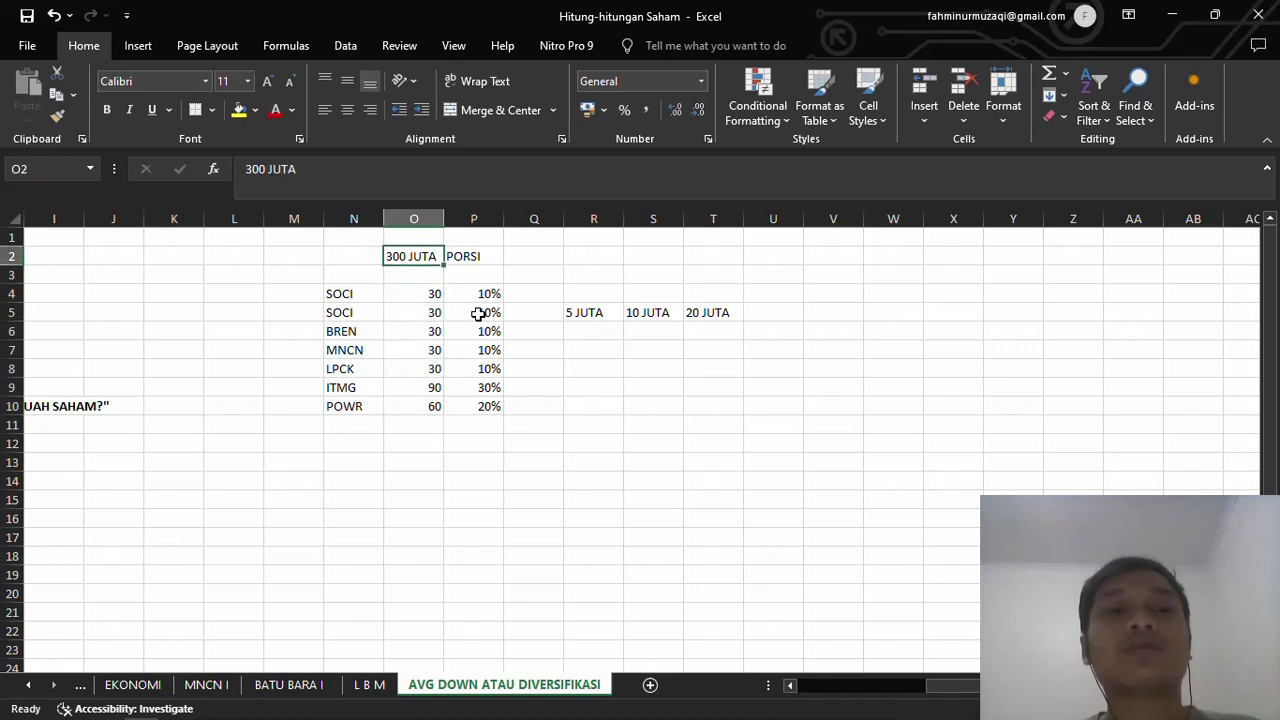
- Replace the duplicate SOCI ticker in N4 with INDR and save the workbook
{"action": "key", "text": "Left"}
{"action": "key", "text": "Down"}
{"action": "key", "text": "Down"}
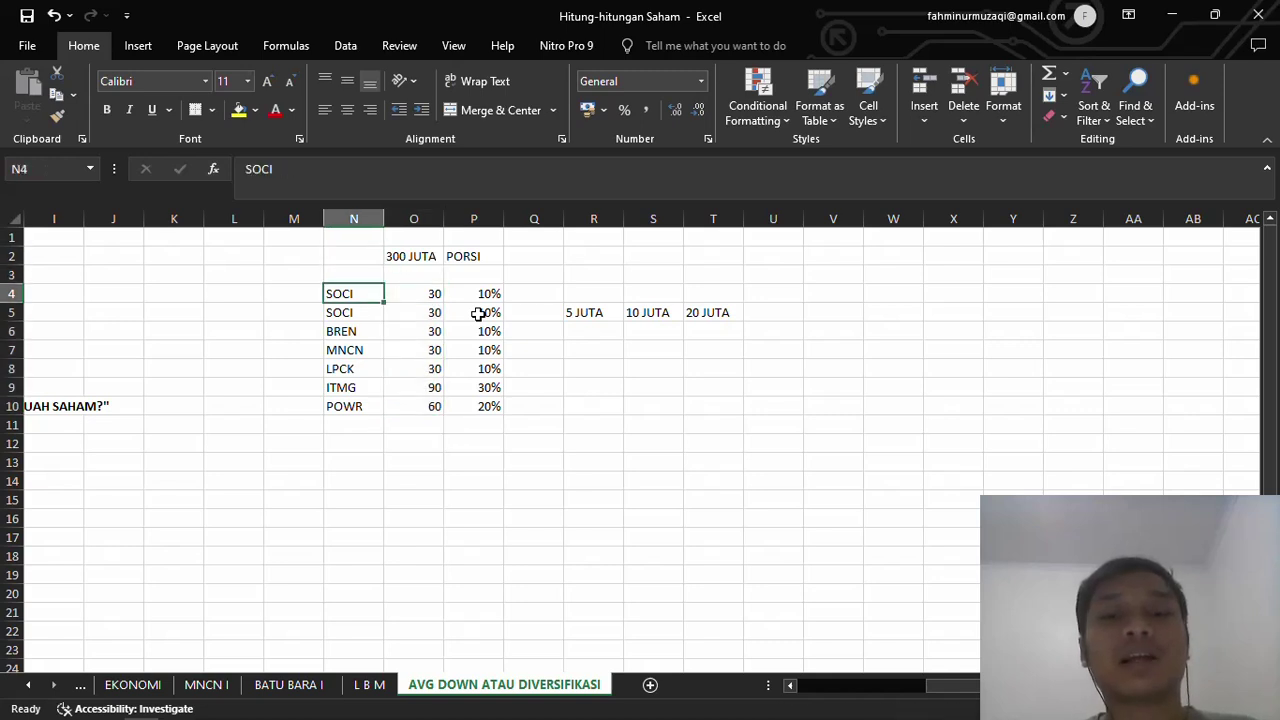
{"action": "type", "text": "INDR"}
{"action": "key", "text": "Tab"}
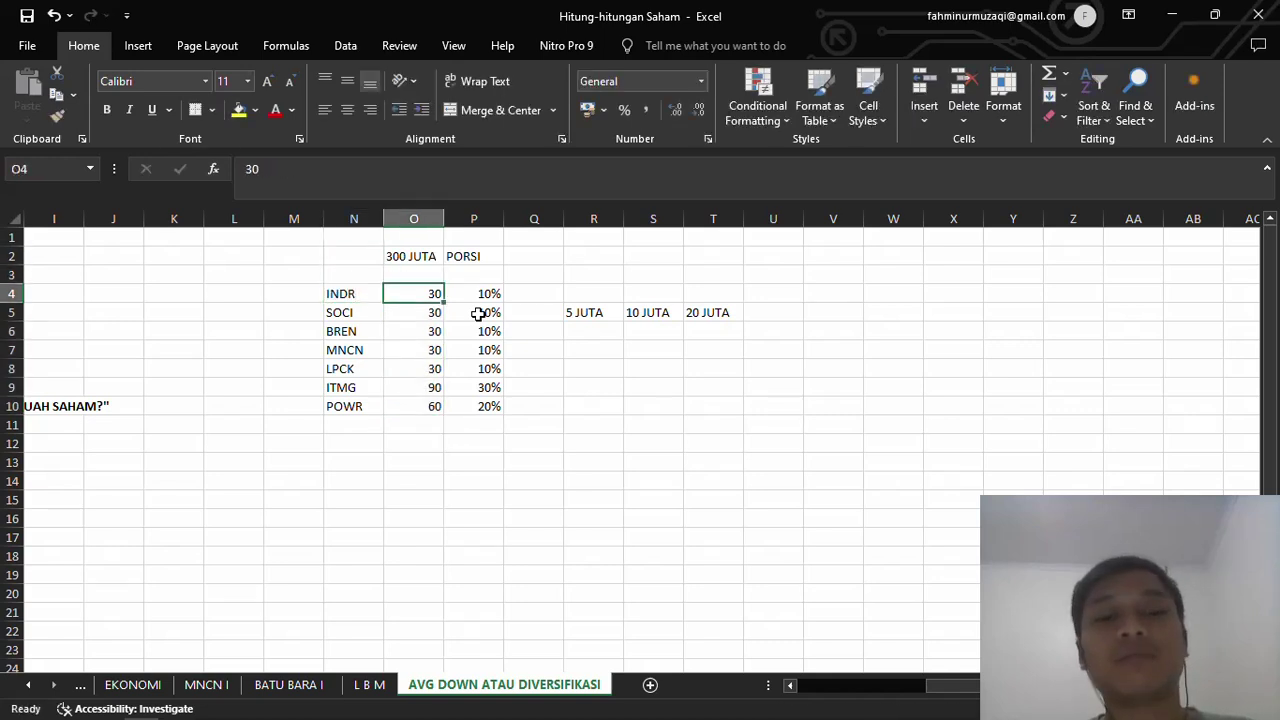
{"action": "key", "text": "ctrl+s"}
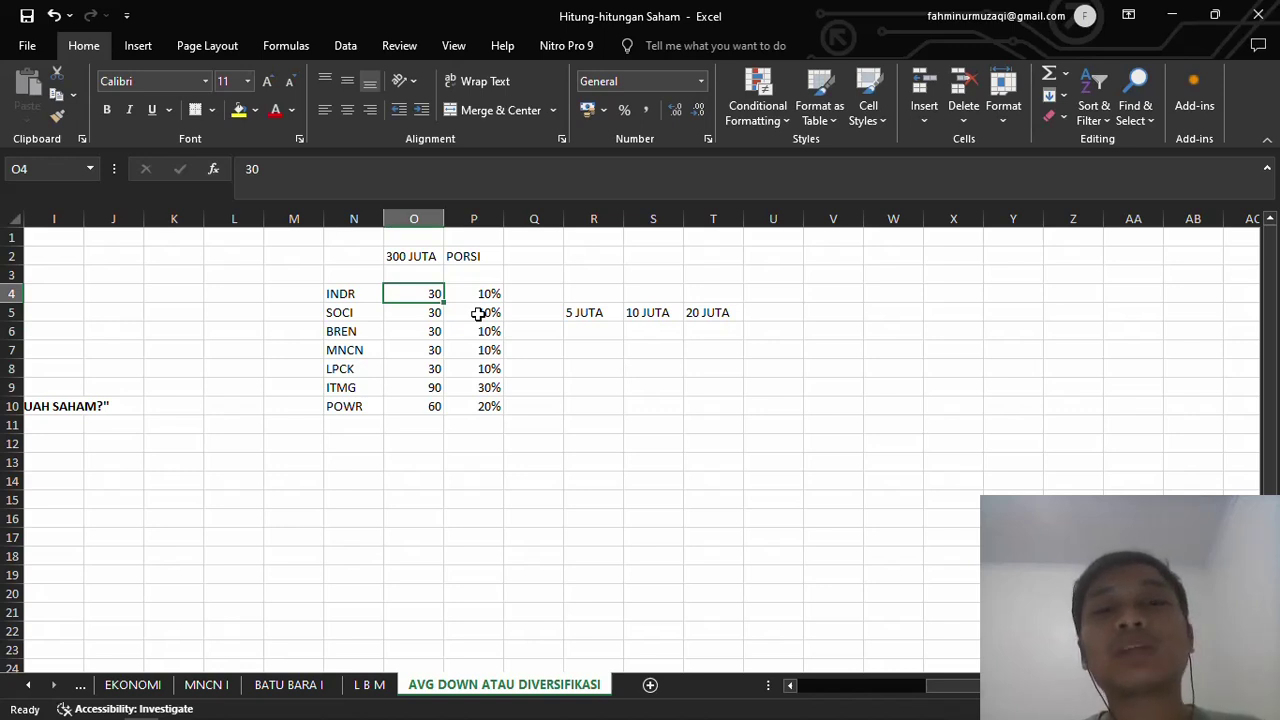
- Go through the portions in P4 to P9 and select the tickers INDR to LPCK in N4 to N8 for review
{"action": "key", "text": "Right"}
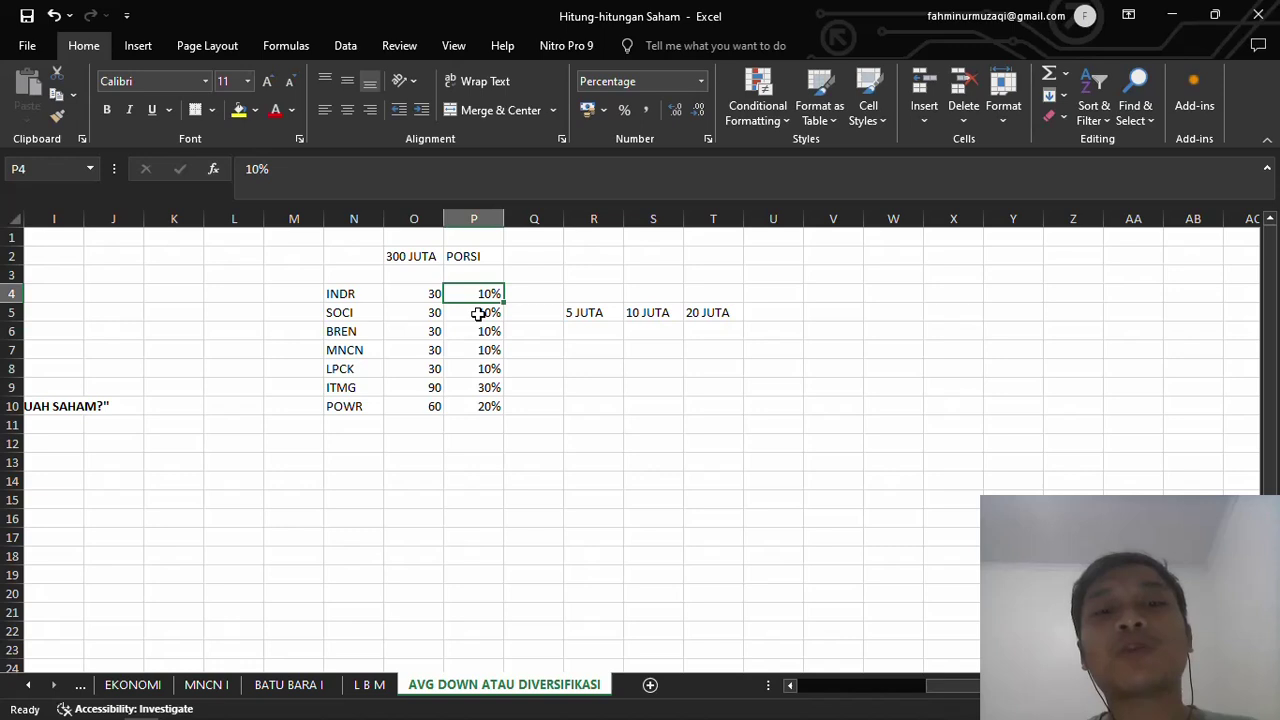
{"action": "key", "text": "Down"}
{"action": "key", "text": "Down"}
{"action": "key", "text": "Down"}
{"action": "key", "text": "Down"}
{"action": "key", "text": "Down"}
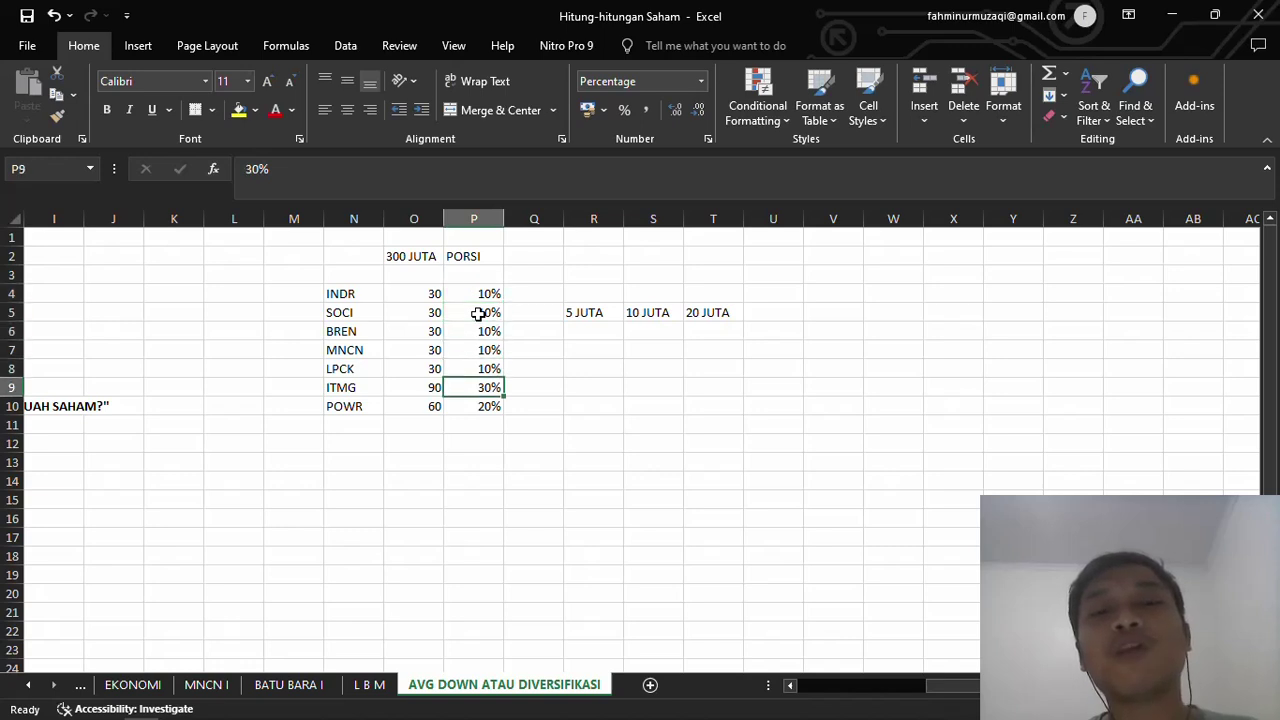
{"action": "key", "text": "Up"}
{"action": "key", "text": "Up"}
{"action": "key", "text": "Up"}
{"action": "key", "text": "Up"}
{"action": "key", "text": "Up"}
{"action": "key", "text": "Left"}
{"action": "key", "text": "Left"}
{"action": "key", "text": "shift+Down"}
{"action": "key", "text": "shift+Down"}
{"action": "key", "text": "shift+Down"}
{"action": "key", "text": "shift+Down"}
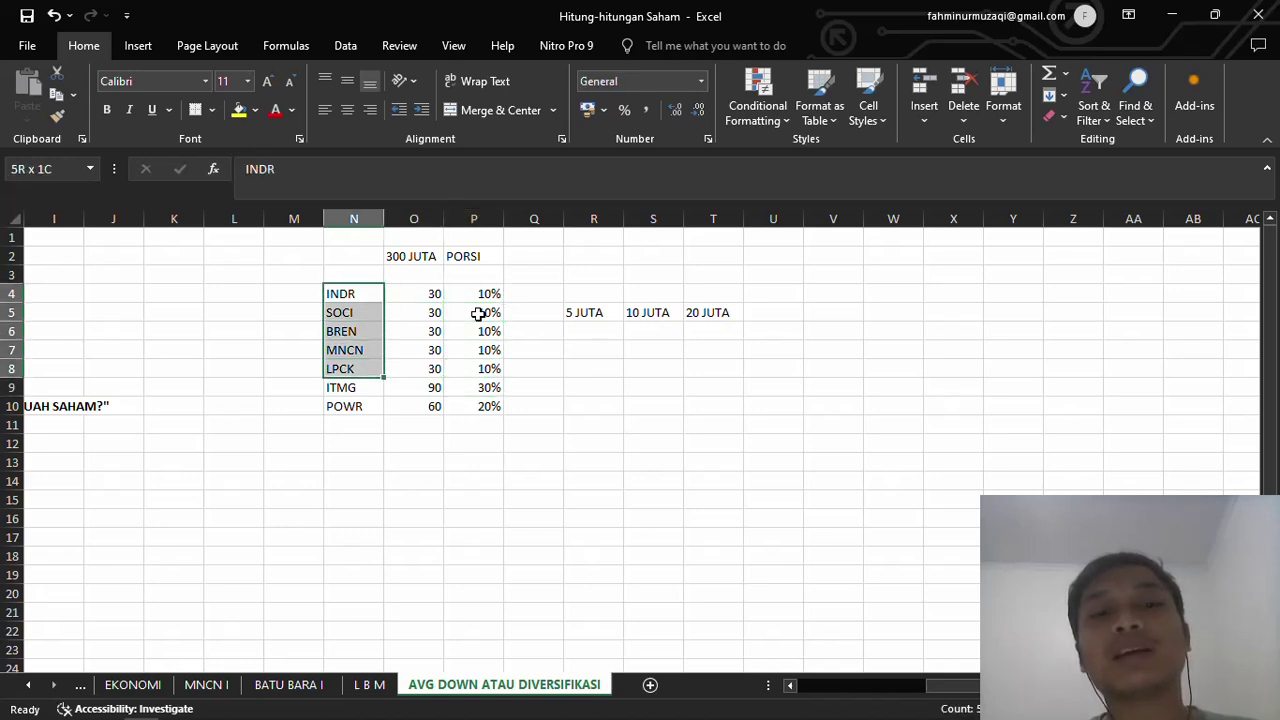
{"action": "key", "text": "Left"}
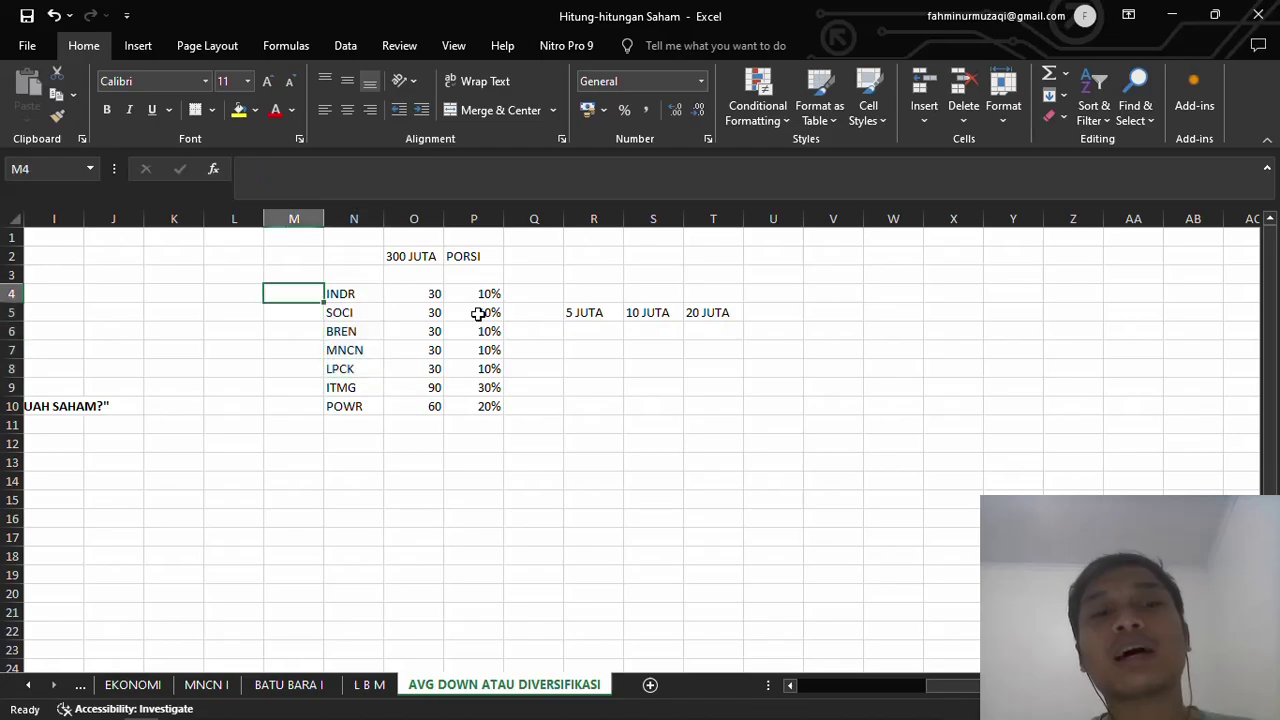
- Select the tickers, amounts and portions of ITMG and POWR in N9 to P10 to review their larger allocations
{"action": "key", "text": "Left"}
{"action": "key", "text": "alt+Tab"}
{"action": "key", "text": "alt+Tab"}
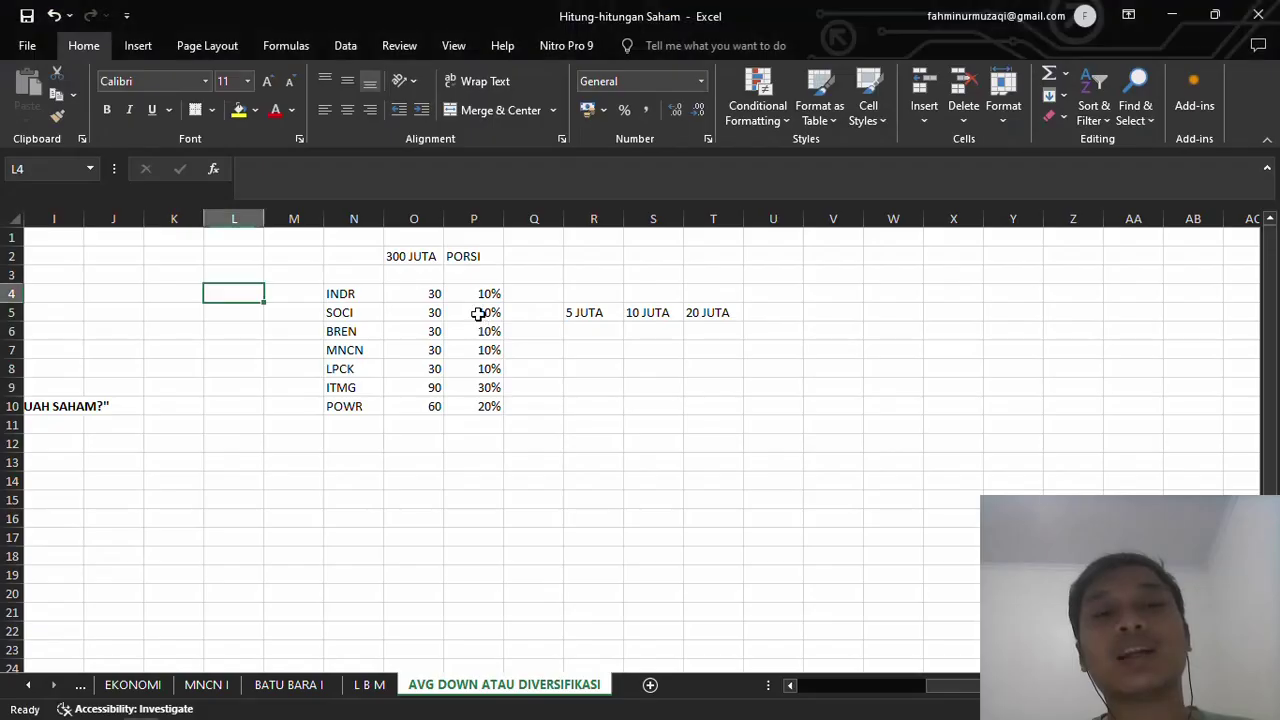
{"action": "key", "text": "Down"}
{"action": "key", "text": "Down"}
{"action": "key", "text": "Down"}
{"action": "key", "text": "Down"}
{"action": "key", "text": "Down"}
{"action": "key", "text": "Right"}
{"action": "key", "text": "Right"}
{"action": "key", "text": "shift+Down"}
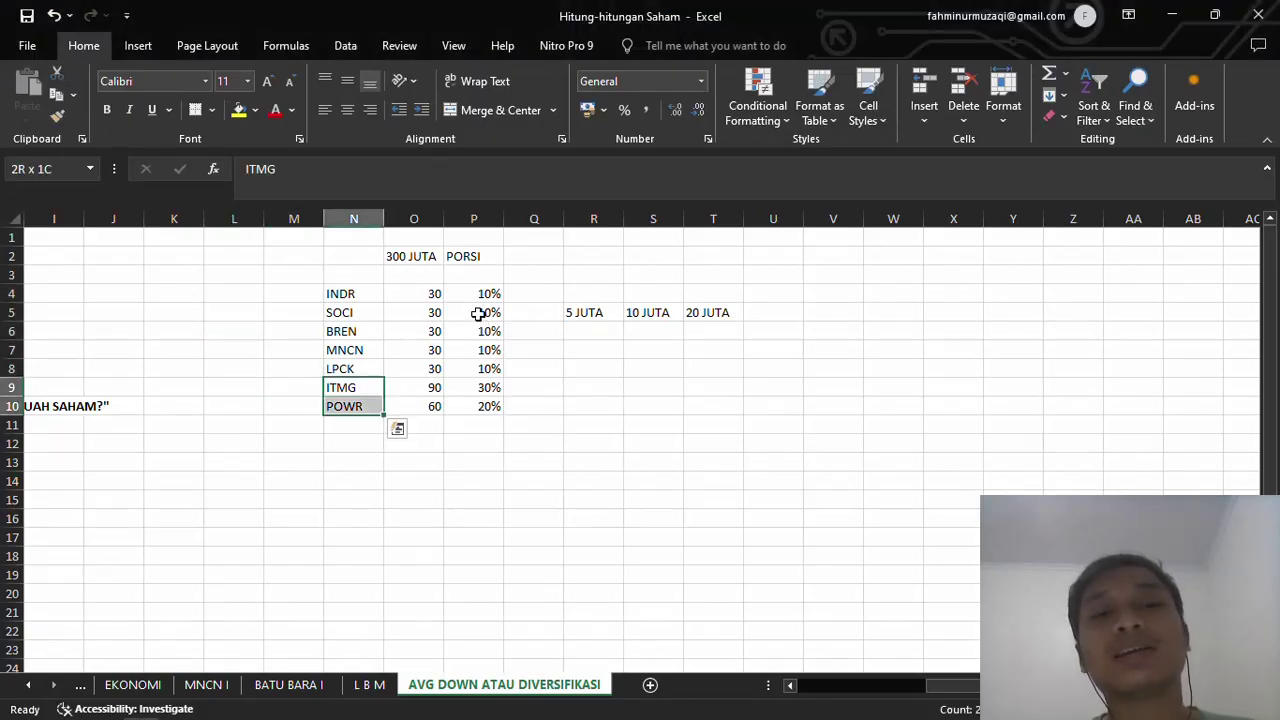
{"action": "key", "text": "shift+Right"}
{"action": "key", "text": "shift+Right"}
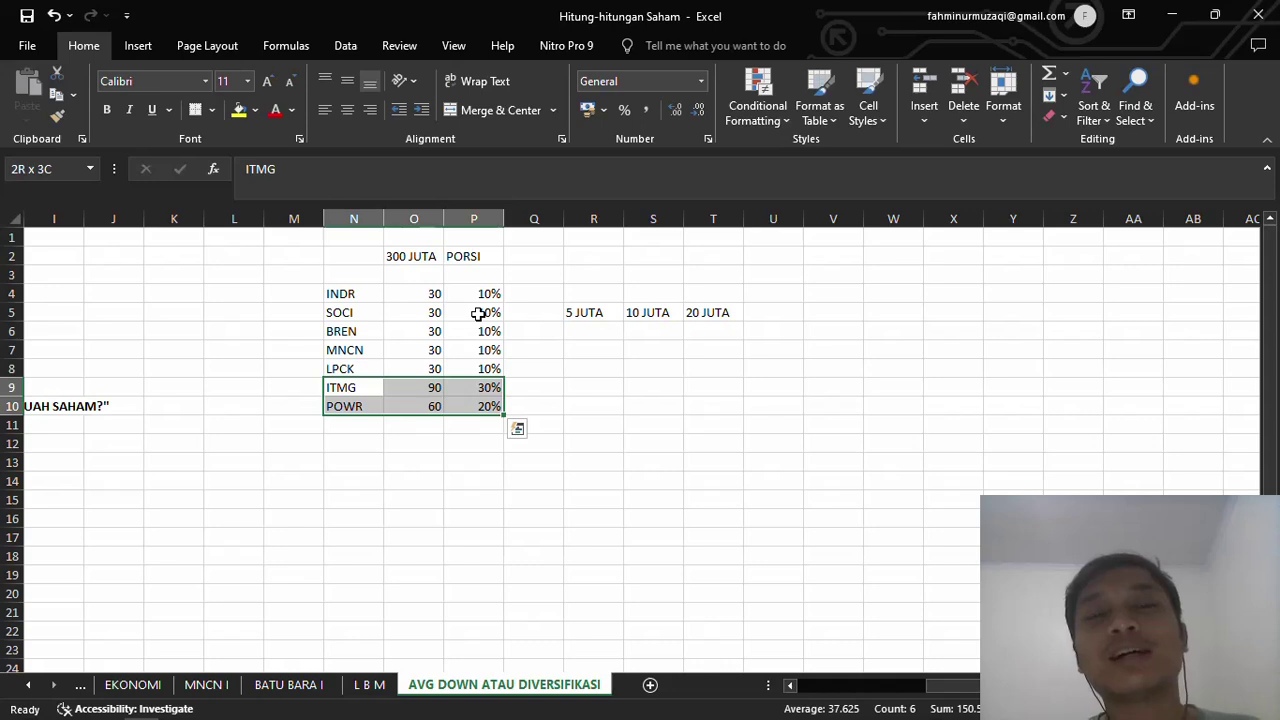
{"action": "key", "text": "Up"}
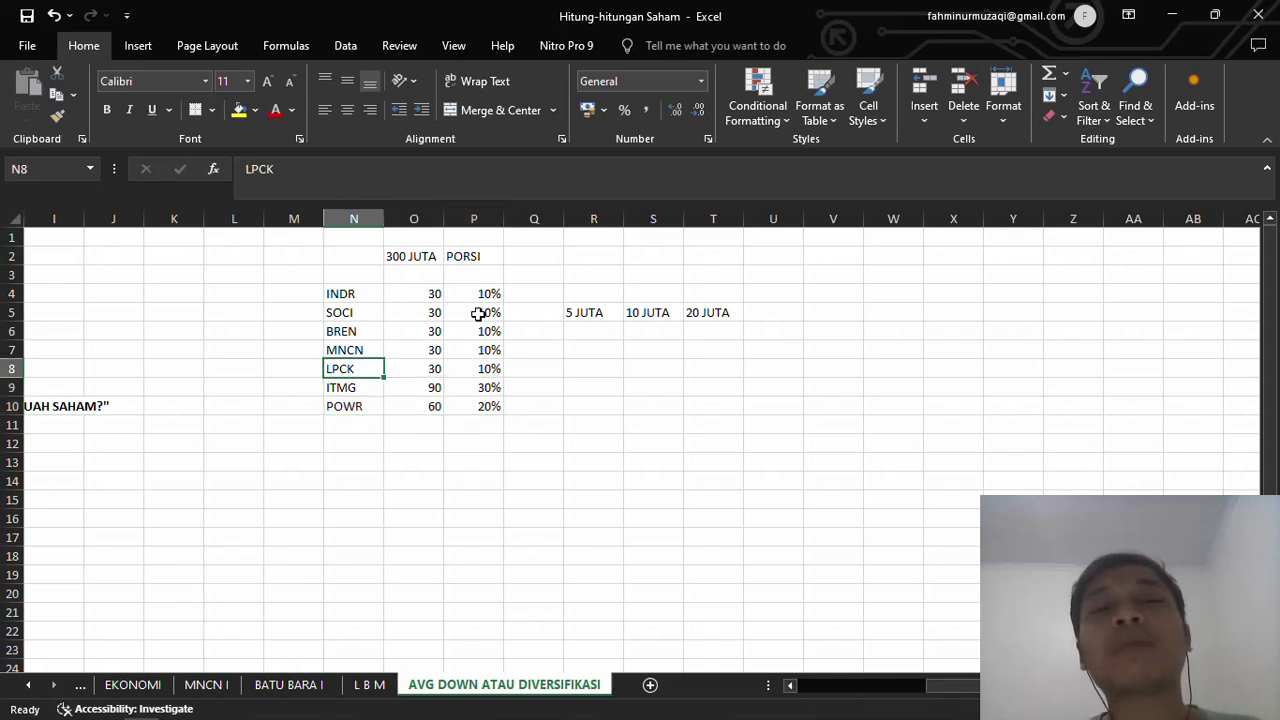
{"action": "key", "text": "Up"}
{"action": "key", "text": "Right"}
{"action": "key", "text": "Right"}
{"action": "key", "text": "Up"}
{"action": "key", "text": "Up"}
{"action": "key", "text": "Left"}
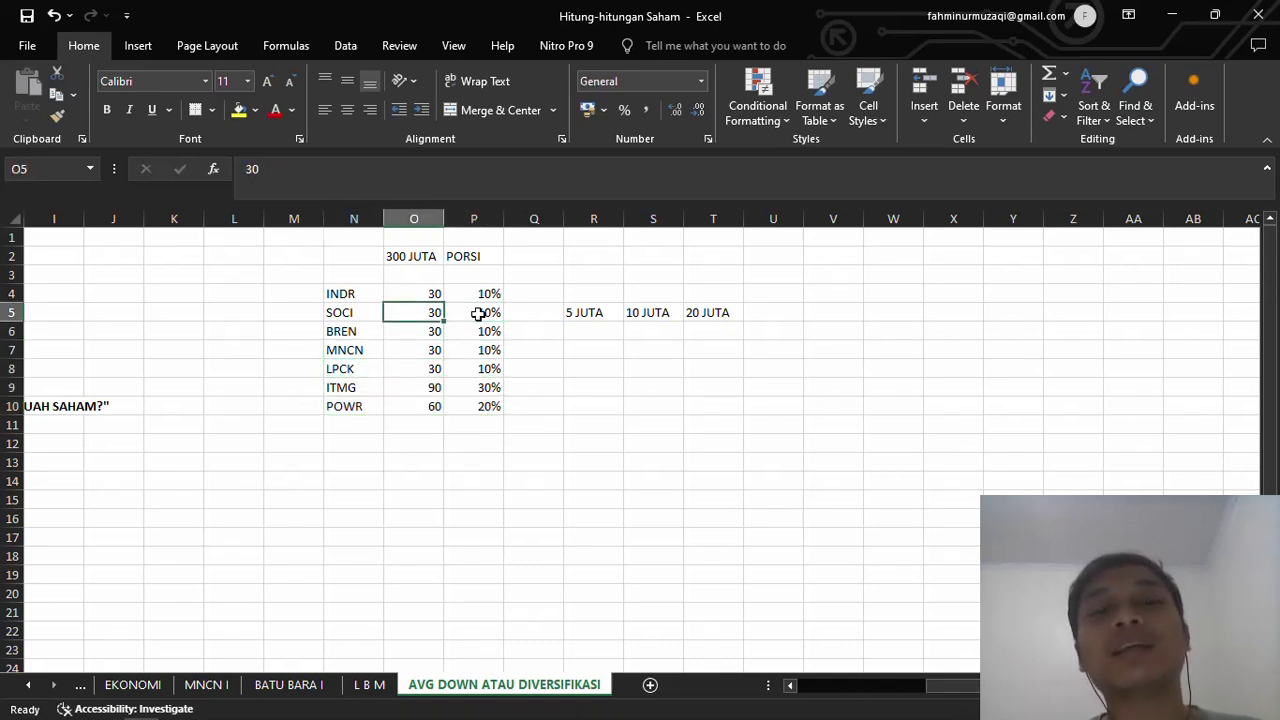
{"action": "key", "text": "Right"}
{"action": "key", "text": "Up"}
{"action": "key", "text": "Left"}
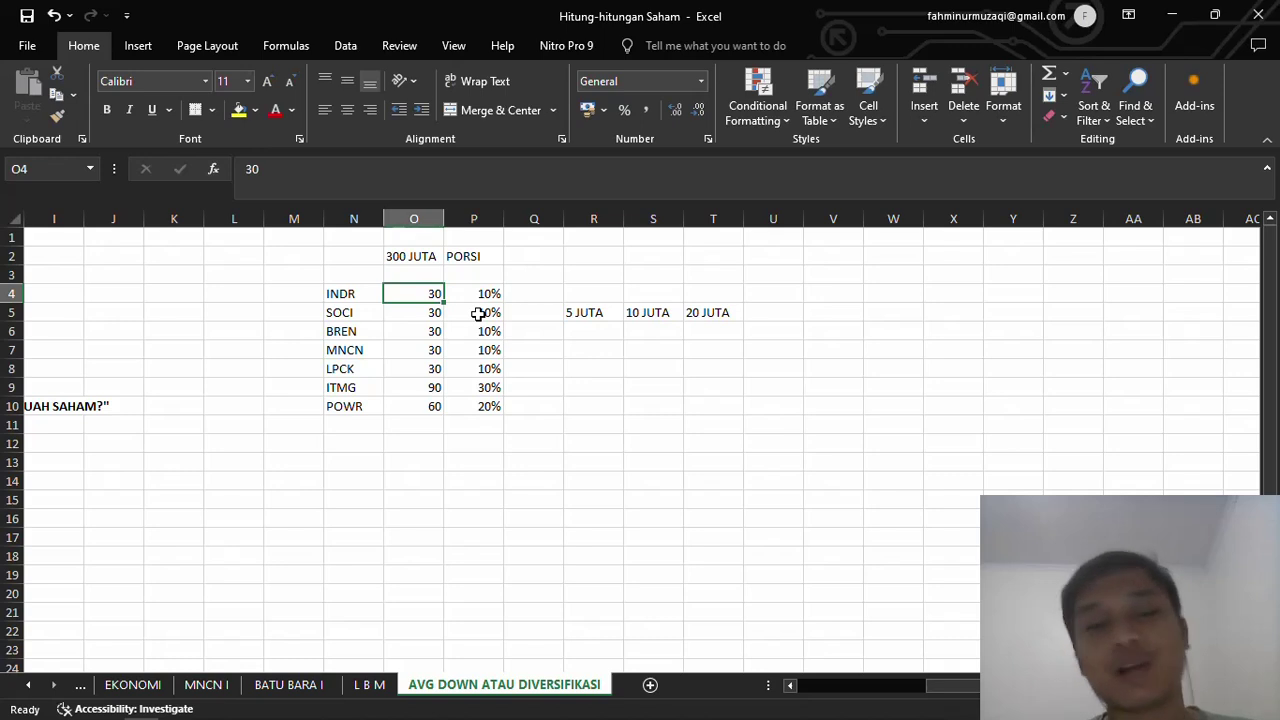
{"action": "key", "text": "super"}
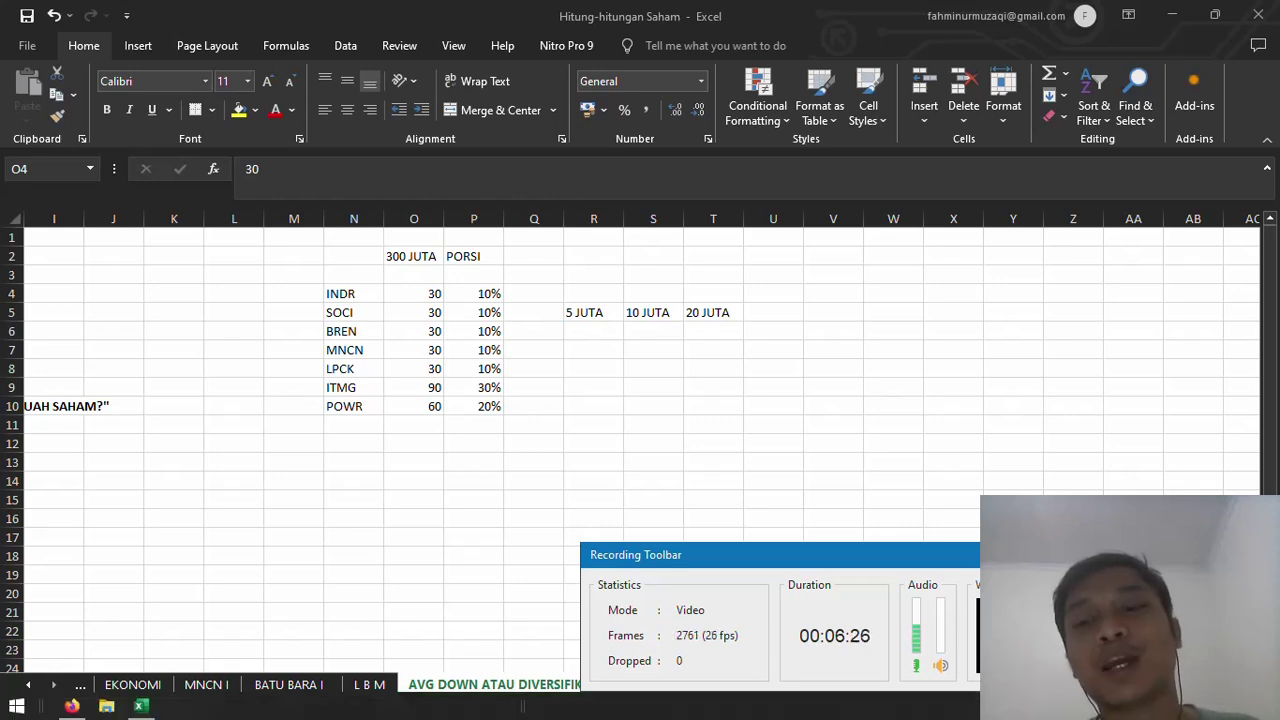
{"action": "key", "text": "super"}
{"action": "key", "text": "super"}
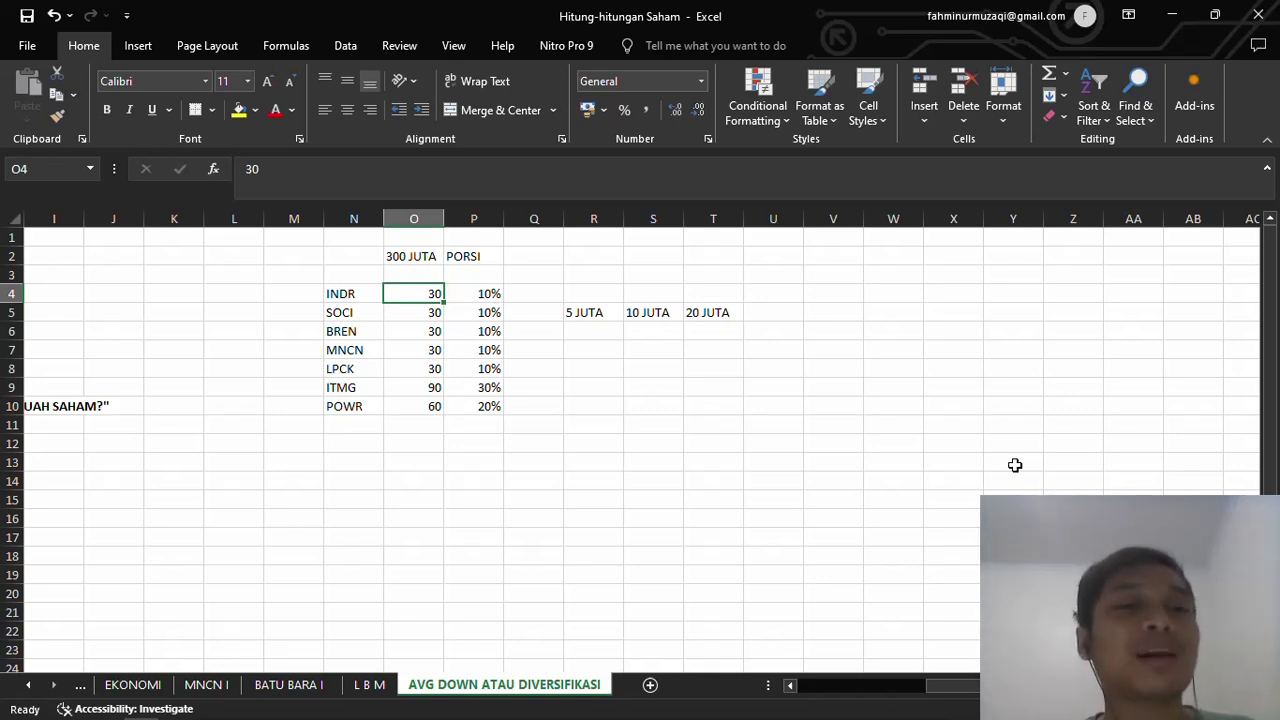
- Move the whole allocation table from N2 to T10 so that it starts in C12, below the fund allocation question
{"action": "key", "text": "Left"}
{"action": "key", "text": "Up"}
{"action": "key", "text": "Up"}
{"action": "key", "text": "shift+Right"}
{"action": "key", "text": "shift+Down"}
{"action": "key", "text": "shift+Down"}
{"action": "key", "text": "shift+Down"}
{"action": "key", "text": "shift+Down"}
{"action": "key", "text": "shift+Down"}
{"action": "key", "text": "shift+Down"}
{"action": "key", "text": "shift+Down"}
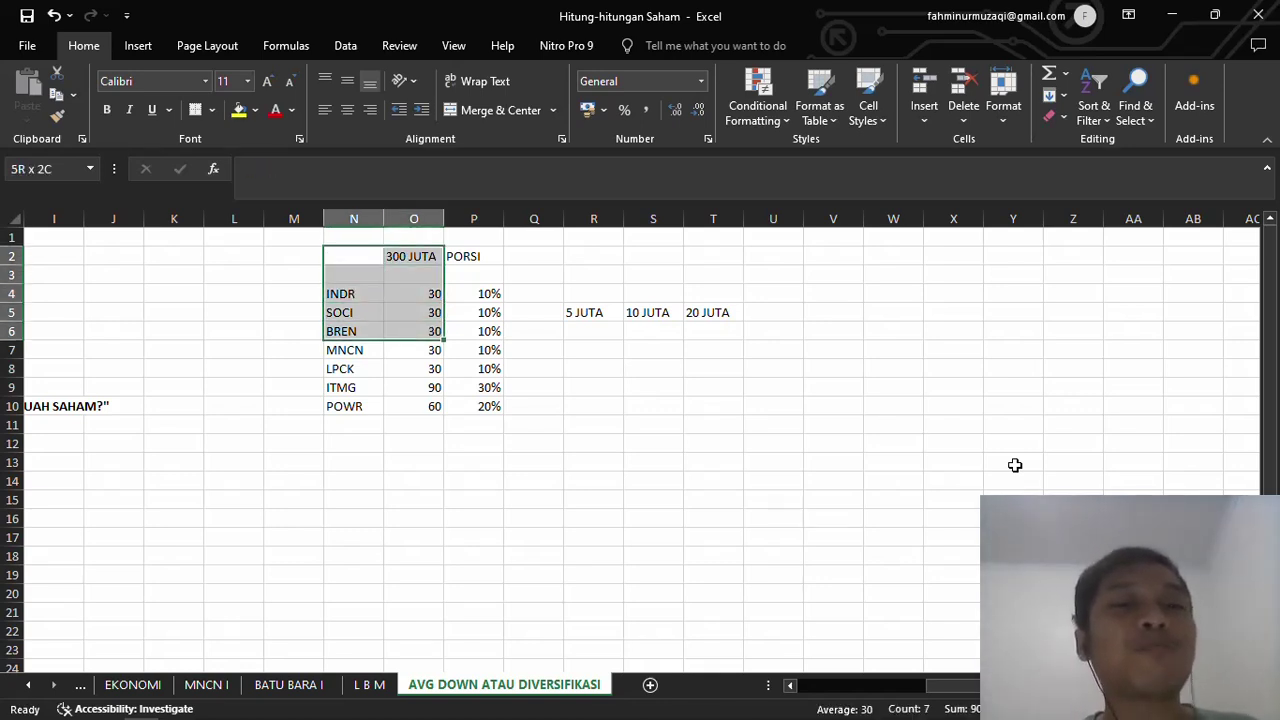
{"action": "key", "text": "shift+Down"}
{"action": "key", "text": "shift+Right"}
{"action": "key", "text": "shift+Right"}
{"action": "key", "text": "shift+Right"}
{"action": "key", "text": "shift+Right"}
{"action": "key", "text": "shift+Right"}
{"action": "key", "text": "ctrl+c"}
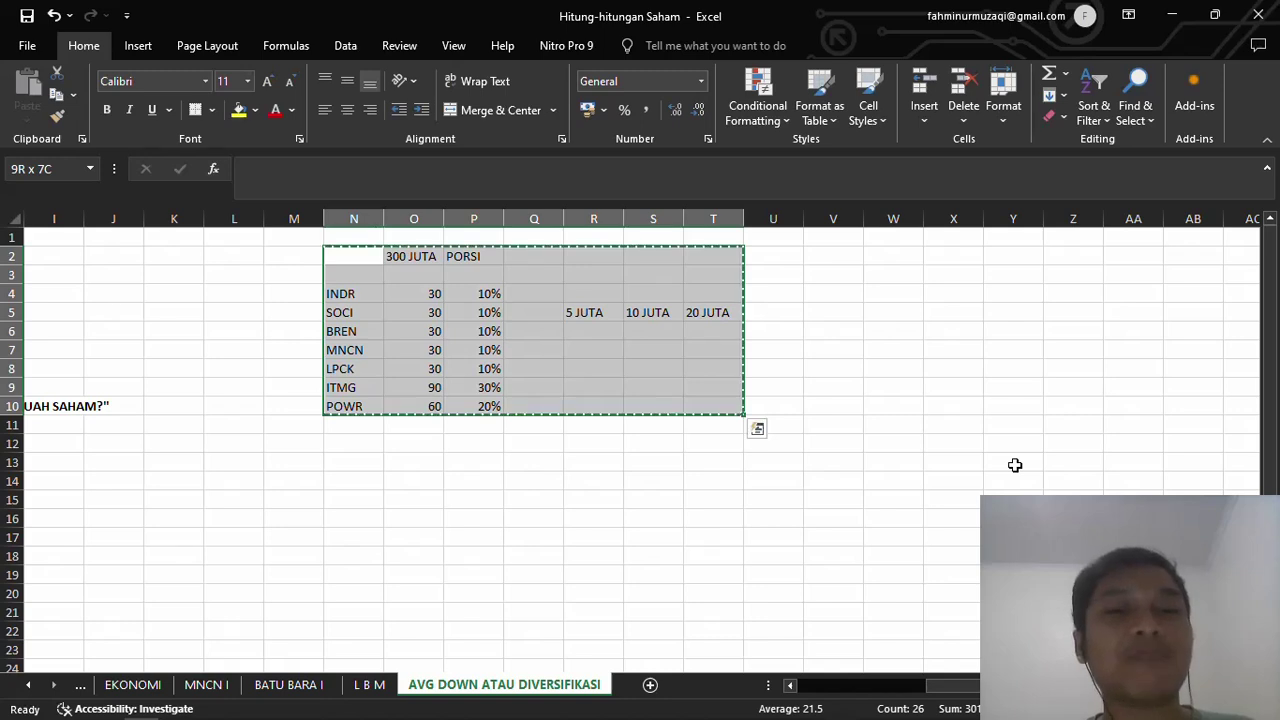
{"action": "key", "text": "Left"}
{"action": "key", "text": "Left"}
{"action": "key", "text": "Left"}
{"action": "key", "text": "Left"}
{"action": "key", "text": "Left"}
{"action": "key", "text": "Left"}
{"action": "key", "text": "Left"}
{"action": "key", "text": "Left"}
{"action": "key", "text": "Left"}
{"action": "key", "text": "Left"}
{"action": "key", "text": "Left"}
{"action": "key", "text": "Down"}
{"action": "key", "text": "Down"}
{"action": "key", "text": "Down"}
{"action": "key", "text": "Down"}
{"action": "key", "text": "Down"}
{"action": "key", "text": "Down"}
{"action": "key", "text": "Down"}
{"action": "key", "text": "Down"}
{"action": "key", "text": "Down"}
{"action": "key", "text": "Down"}
{"action": "key", "text": "Down"}
{"action": "key", "text": "Down"}
{"action": "key", "text": "Down"}
{"action": "key", "text": "Down"}
{"action": "key", "text": "Down"}
{"action": "key", "text": "Down"}
{"action": "key", "text": "Down"}
{"action": "key", "text": "Down"}
{"action": "key", "text": "Down"}
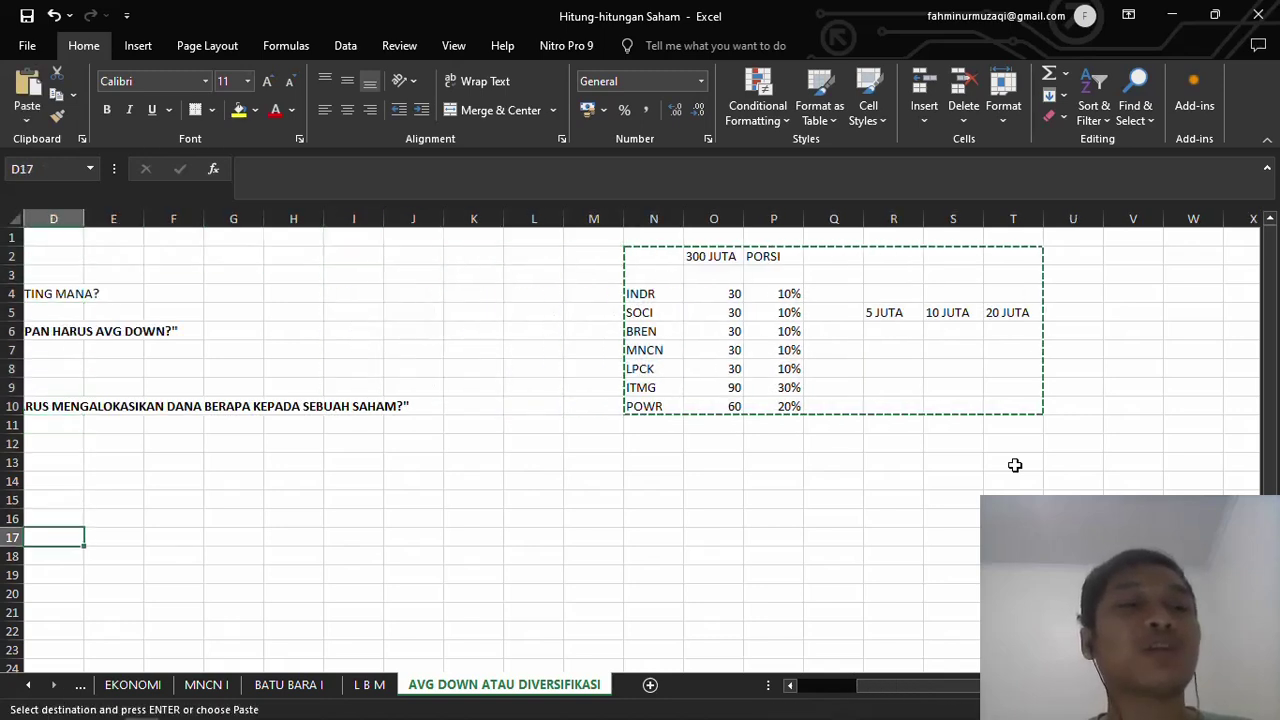
{"action": "key", "text": "Left"}
{"action": "key", "text": "Left"}
{"action": "key", "text": "Up"}
{"action": "key", "text": "Up"}
{"action": "key", "text": "Up"}
{"action": "key", "text": "Up"}
{"action": "key", "text": "Up"}
{"action": "key", "text": "Up"}
{"action": "key", "text": "Right"}
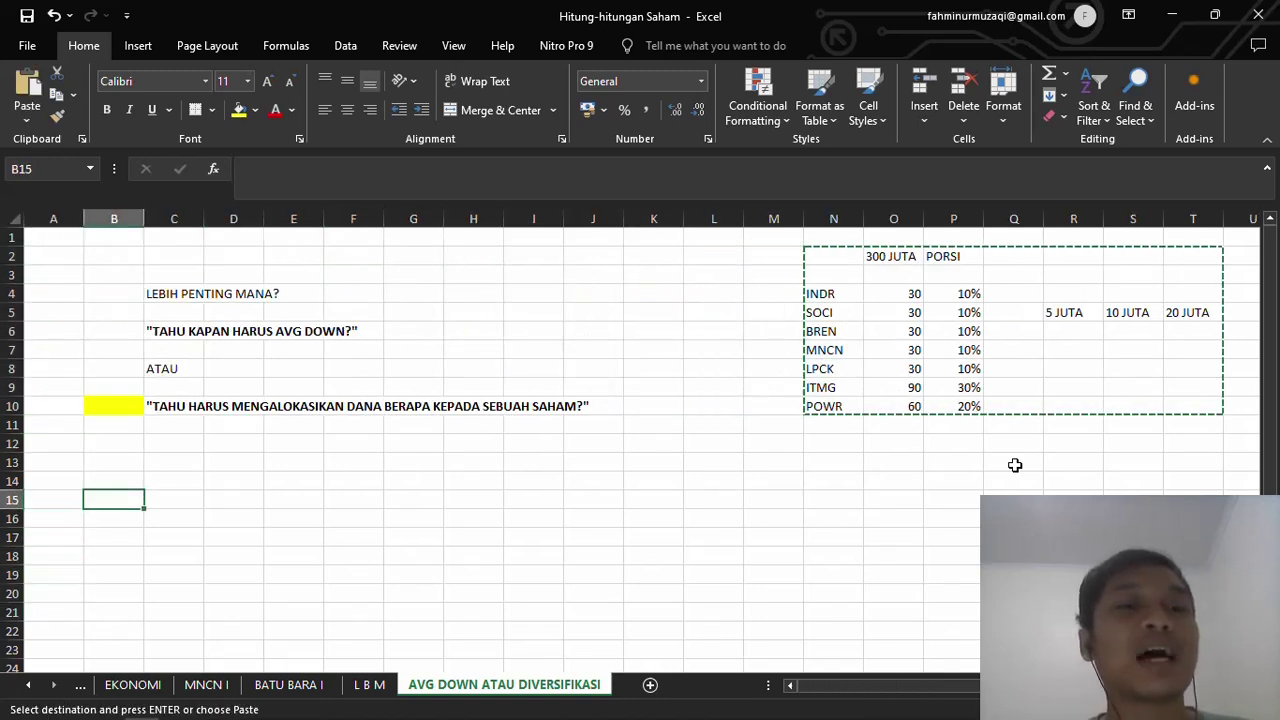
{"action": "key", "text": "Up"}
{"action": "key", "text": "Right"}
{"action": "key", "text": "Up"}
{"action": "key", "text": "Up"}
{"action": "key", "text": "ctrl+v"}
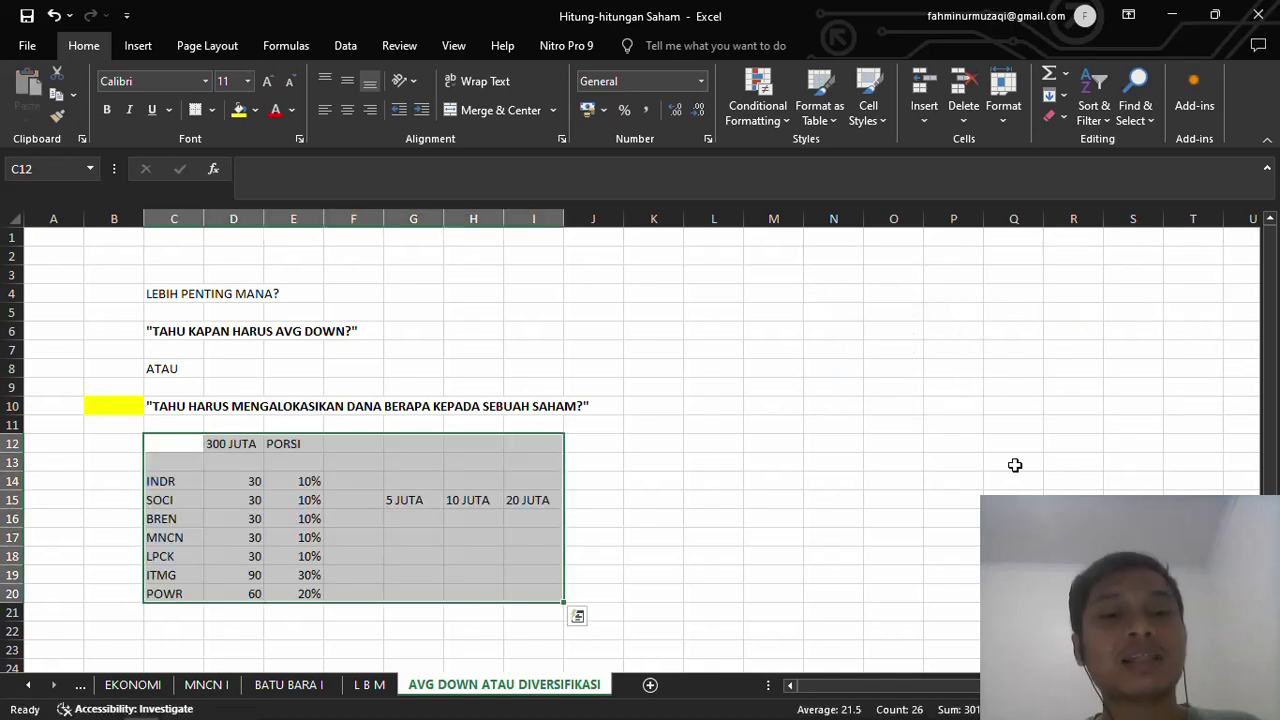
- Review the average-down timing question in C6 and read along the fund allocation question in row 10
{"action": "key", "text": "Up"}
{"action": "key", "text": "Up"}
{"action": "key", "text": "Up"}
{"action": "key", "text": "Up"}
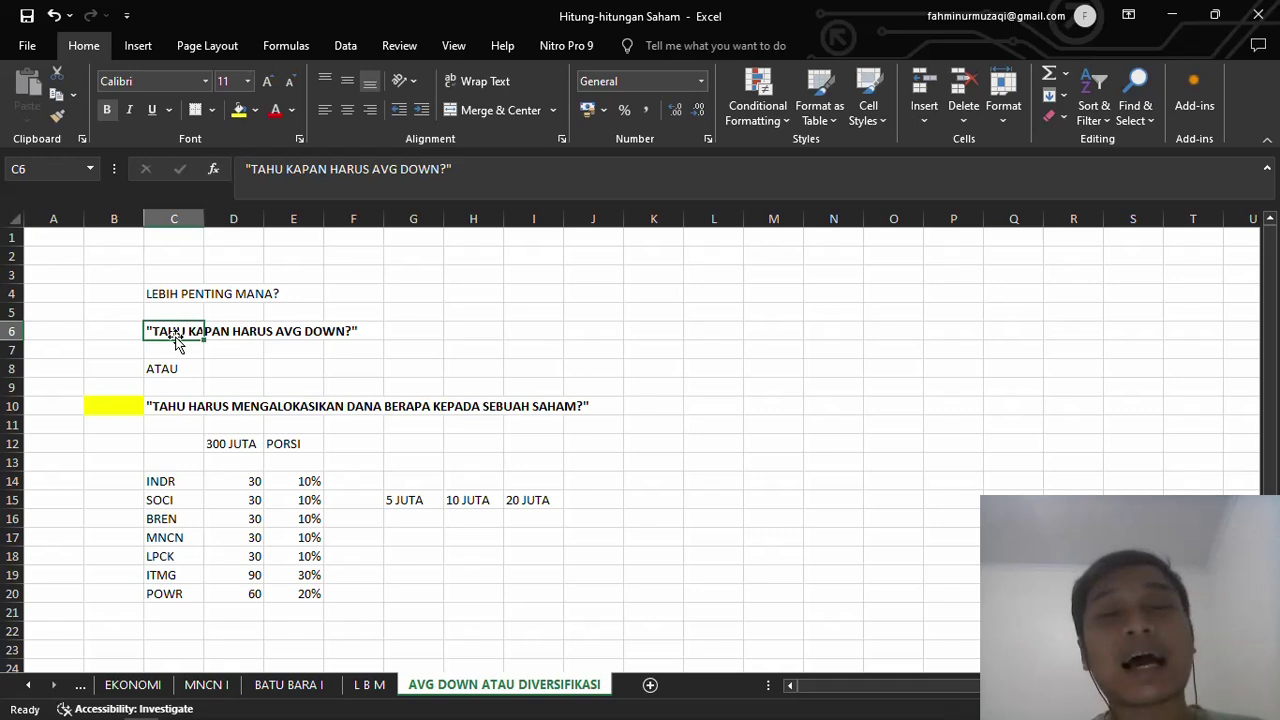
{"action": "key", "text": "Down"}
{"action": "key", "text": "Down"}
{"action": "key", "text": "Down"}
{"action": "key", "text": "Down"}
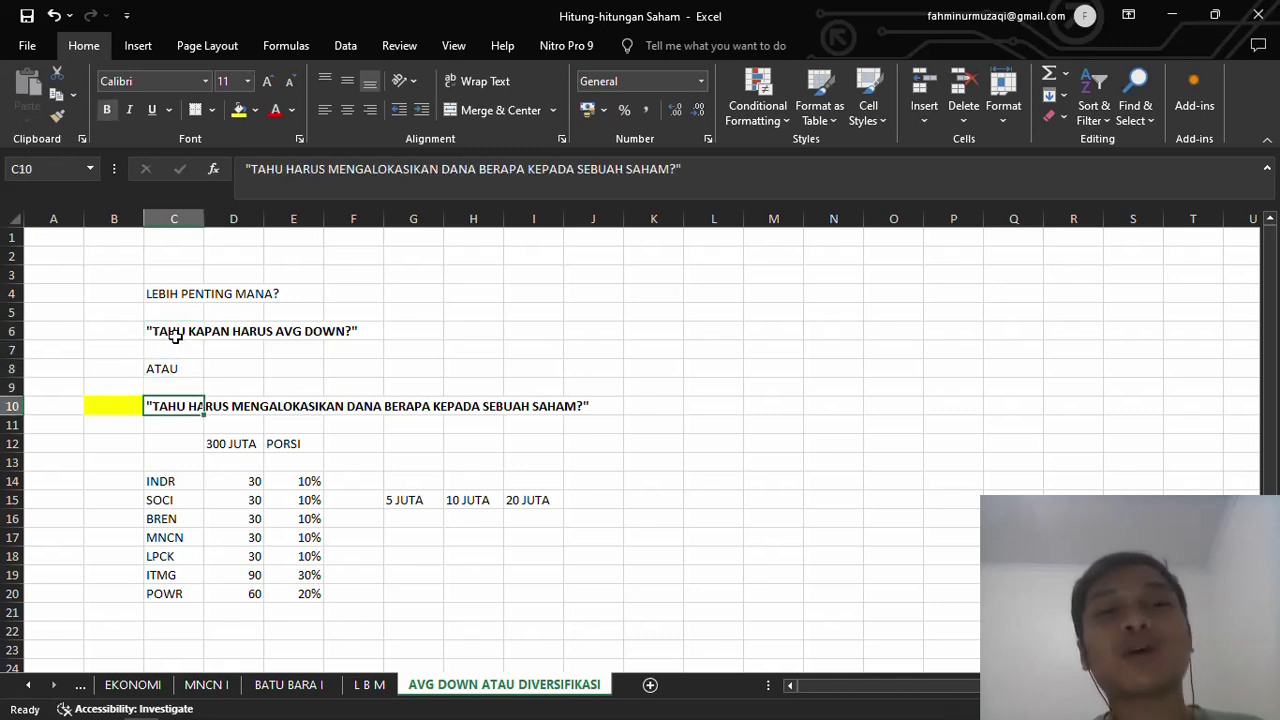
{"action": "key", "text": "Right"}
{"action": "key", "text": "Right"}
{"action": "key", "text": "Right"}
{"action": "key", "text": "Right"}
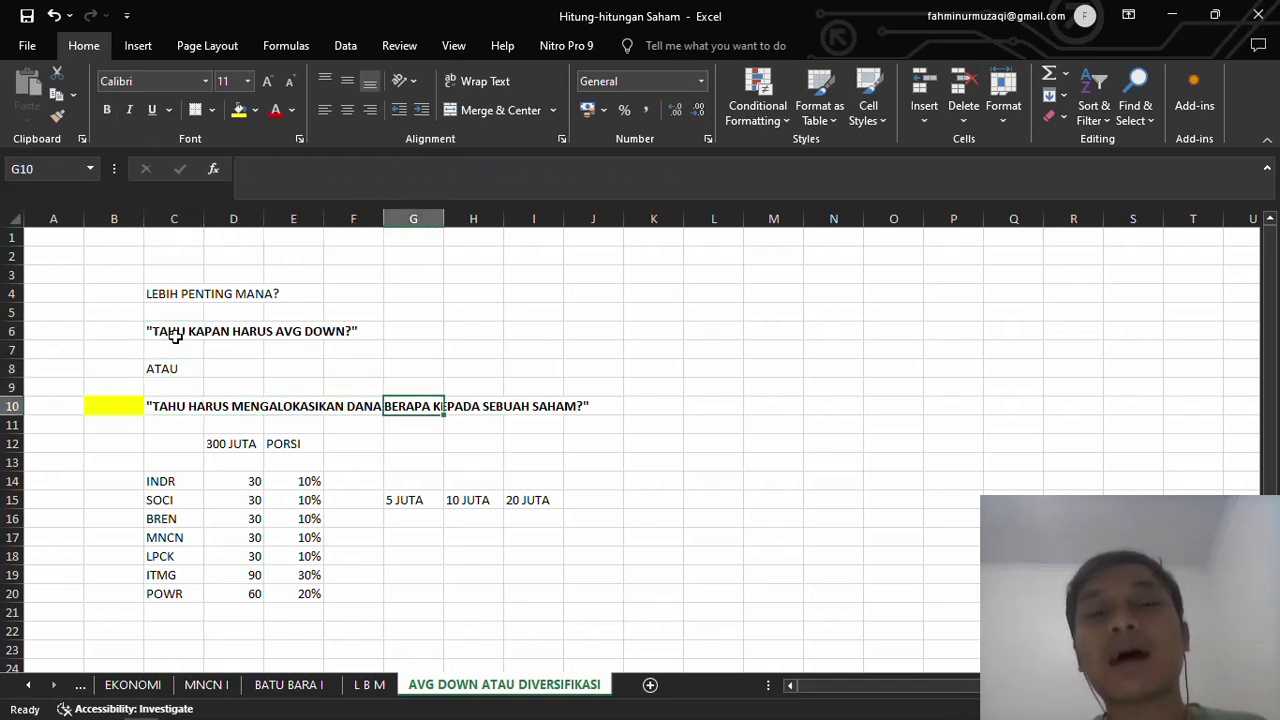
{"action": "key", "text": "Right"}
{"action": "key", "text": "Right"}
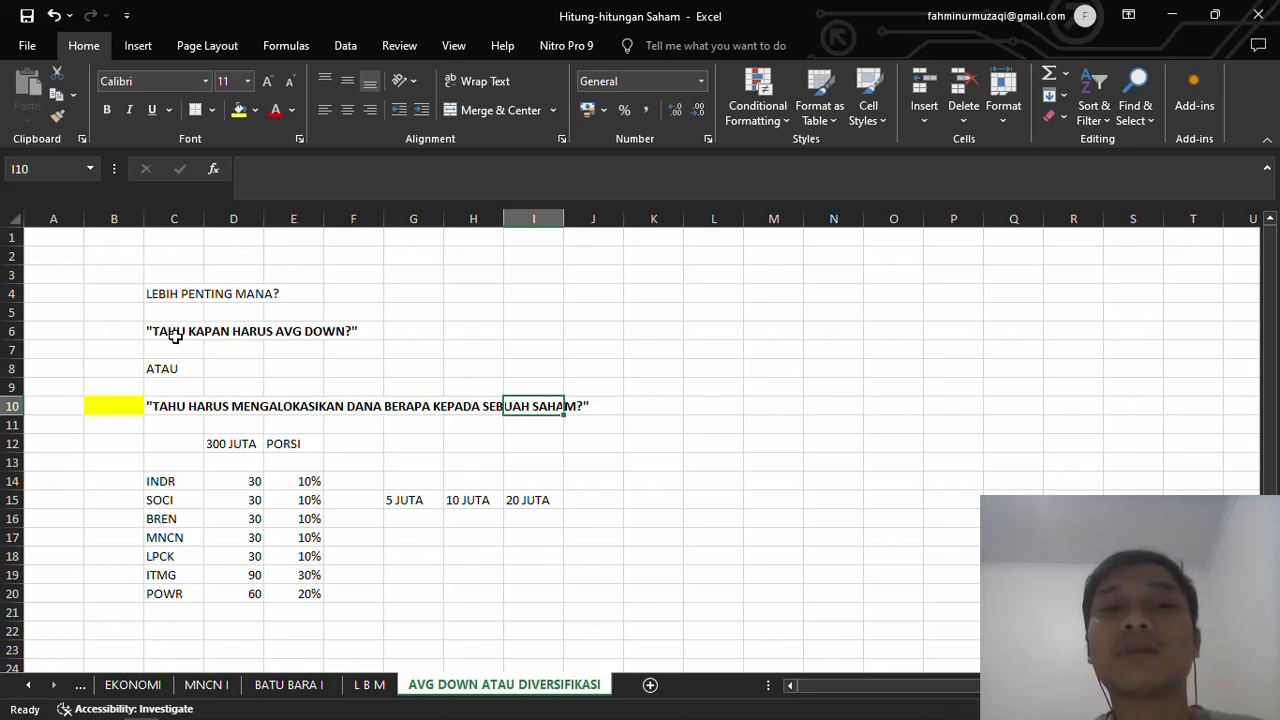
- Go through the relocated table from the INDR ticker to the 300 JUTA heading and the amounts in D14 to D18
{"action": "key", "text": "Down"}
{"action": "key", "text": "Down"}
{"action": "key", "text": "Left"}
{"action": "key", "text": "Left"}
{"action": "key", "text": "Left"}
{"action": "key", "text": "Left"}
{"action": "key", "text": "Left"}
{"action": "key", "text": "Left"}
{"action": "key", "text": "Down"}
{"action": "key", "text": "Down"}
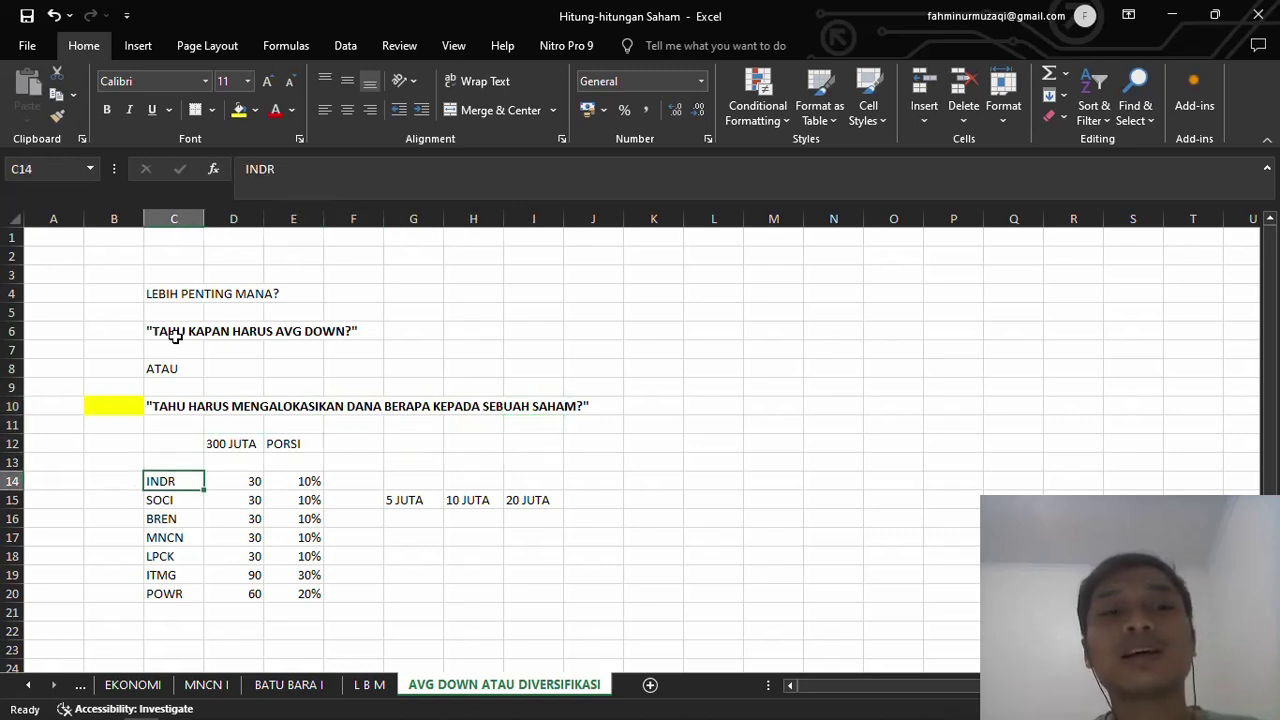
{"action": "key", "text": "Down"}
{"action": "key", "text": "Right"}
{"action": "key", "text": "Up"}
{"action": "key", "text": "Up"}
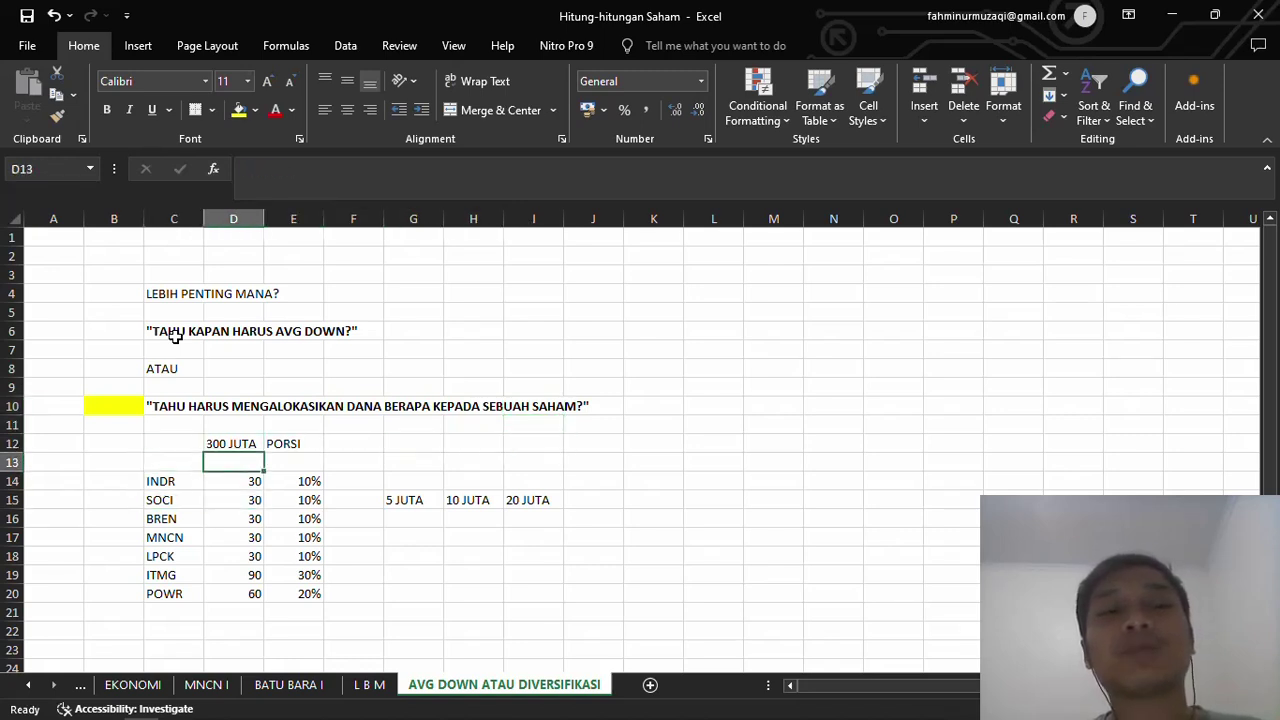
{"action": "key", "text": "Up"}
{"action": "key", "text": "Down"}
{"action": "key", "text": "Down"}
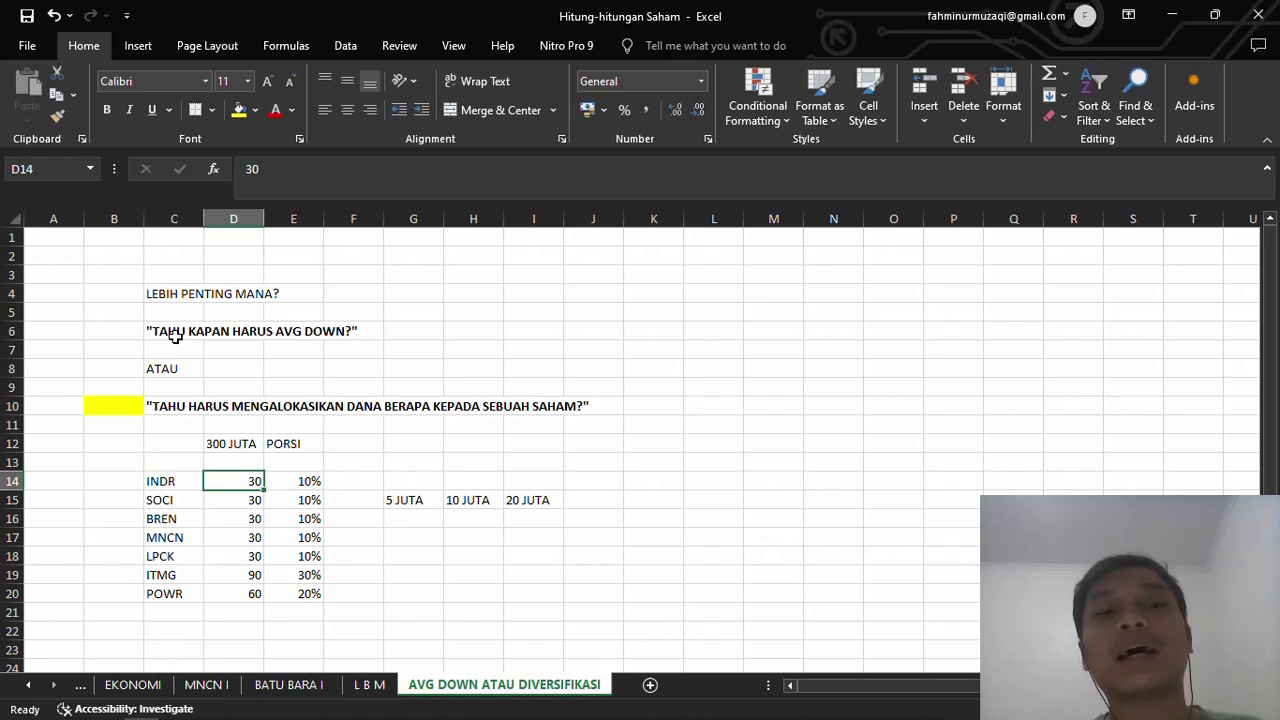
{"action": "key", "text": "Down"}
{"action": "key", "text": "Down"}
{"action": "key", "text": "Down"}
{"action": "key", "text": "Down"}
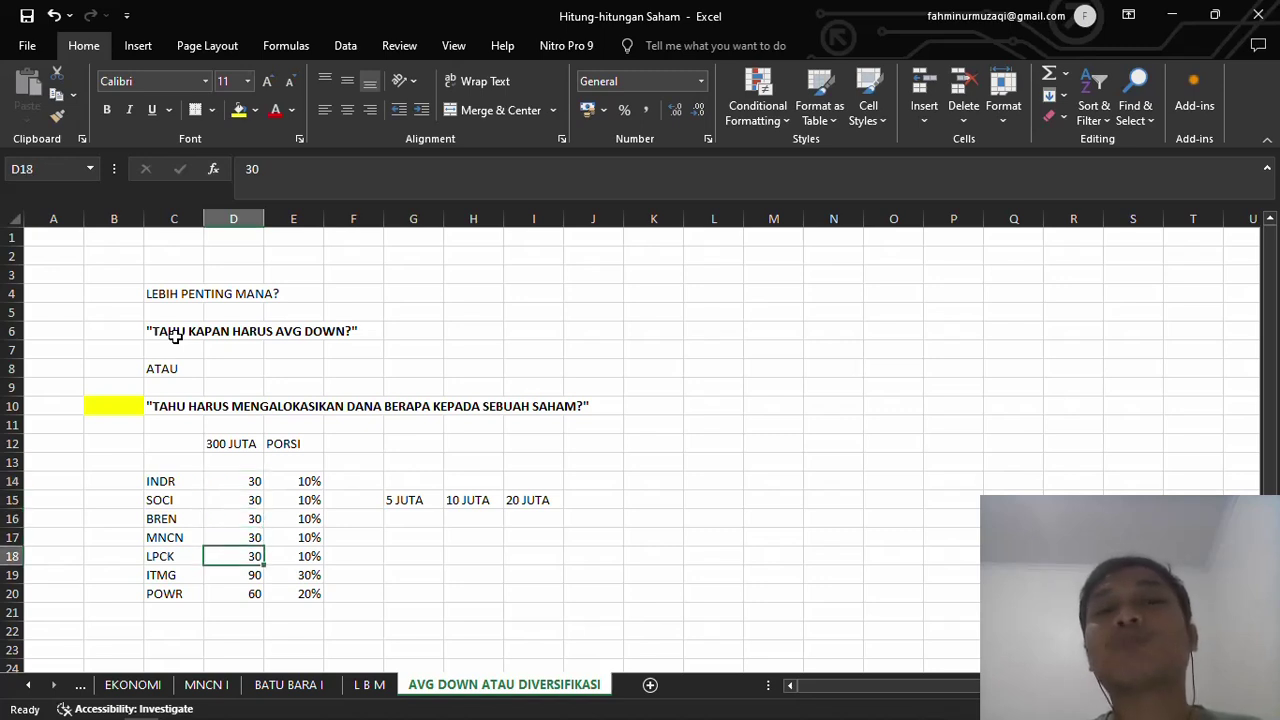
- Replace the LPCK ticker in C18 with ADRO and the MNCN ticker in C17 with BBNI
{"action": "key", "text": "Up"}
{"action": "key", "text": "Left"}
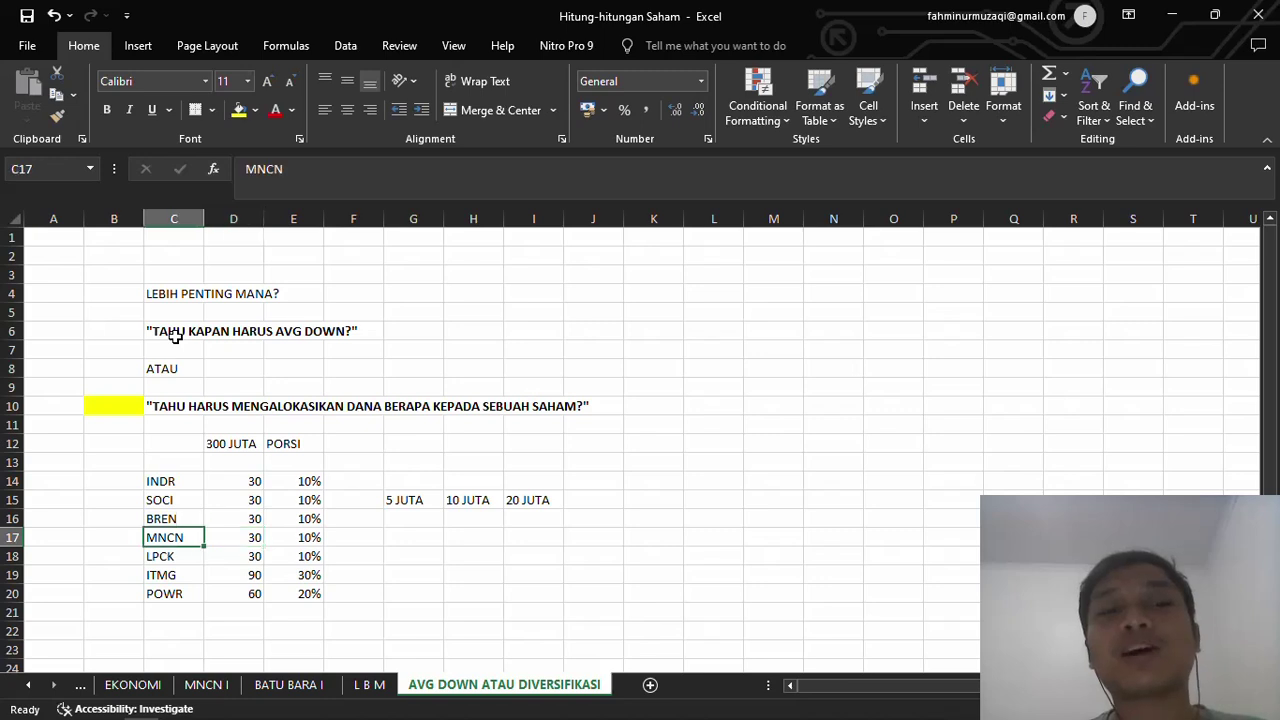
{"action": "key", "text": "Up"}
{"action": "key", "text": "Up"}
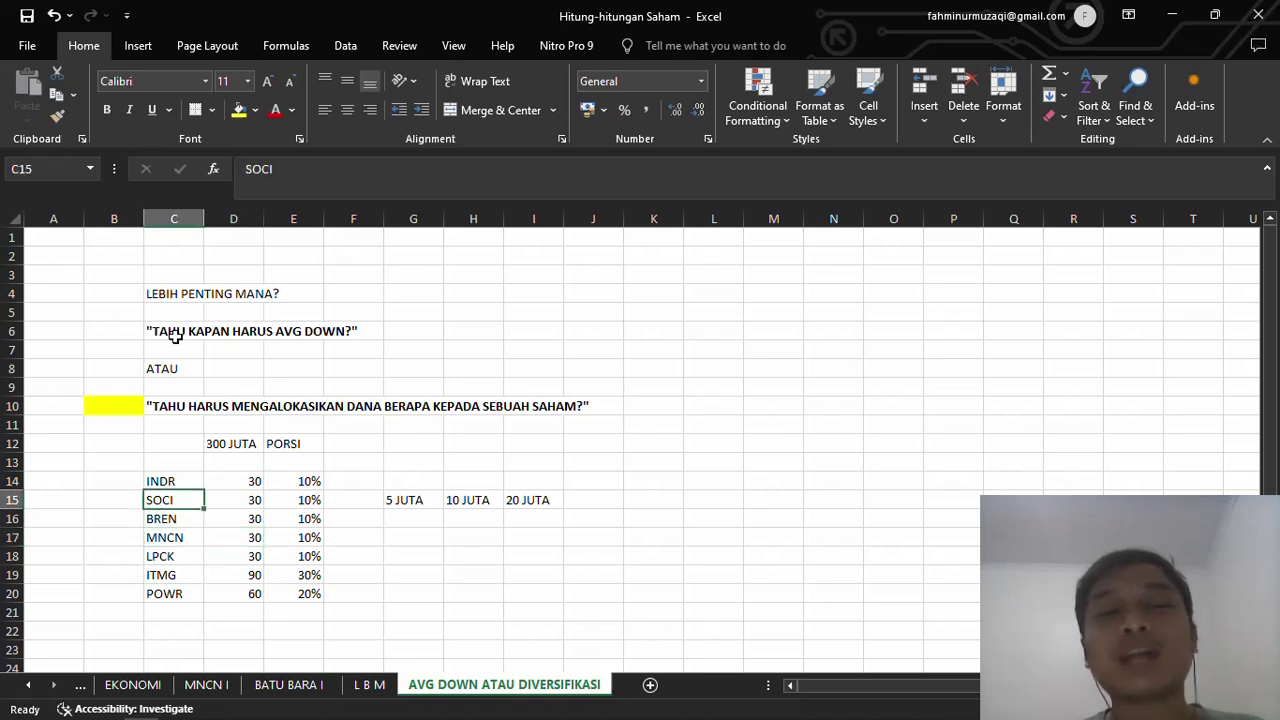
{"action": "key", "text": "Down"}
{"action": "key", "text": "Down"}
{"action": "key", "text": "Down"}
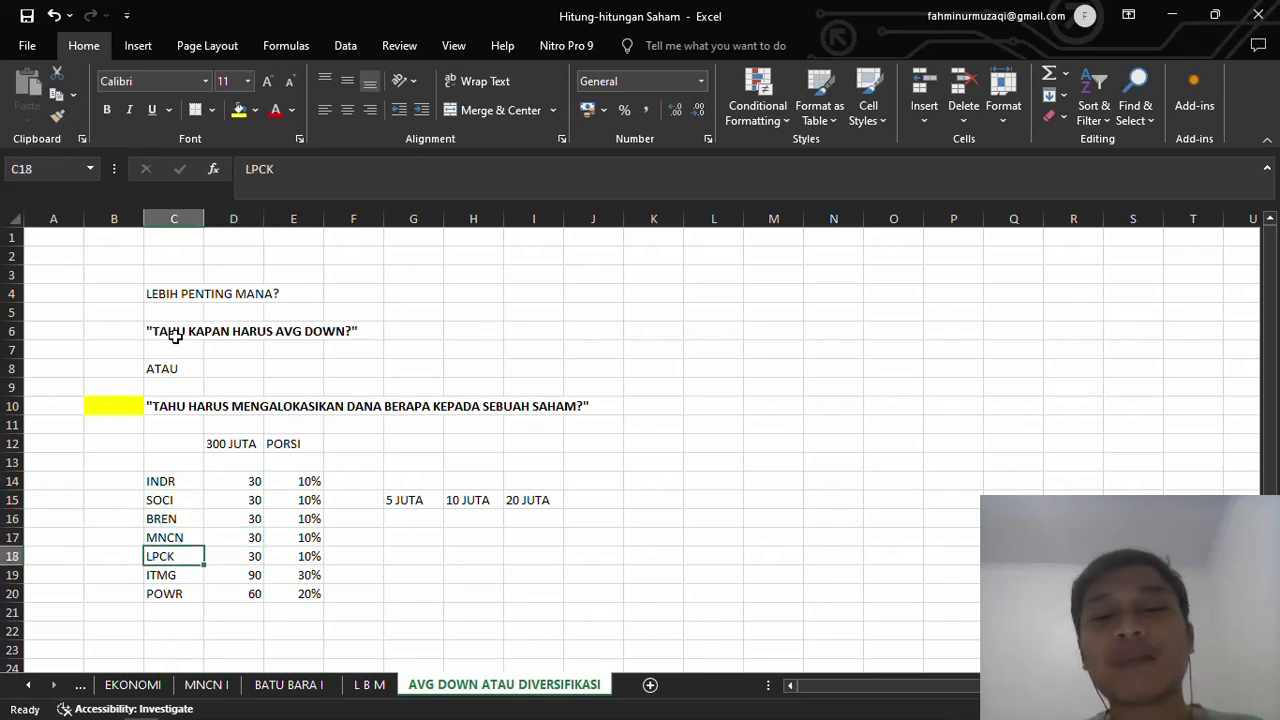
{"action": "type", "text": "ADRO"}
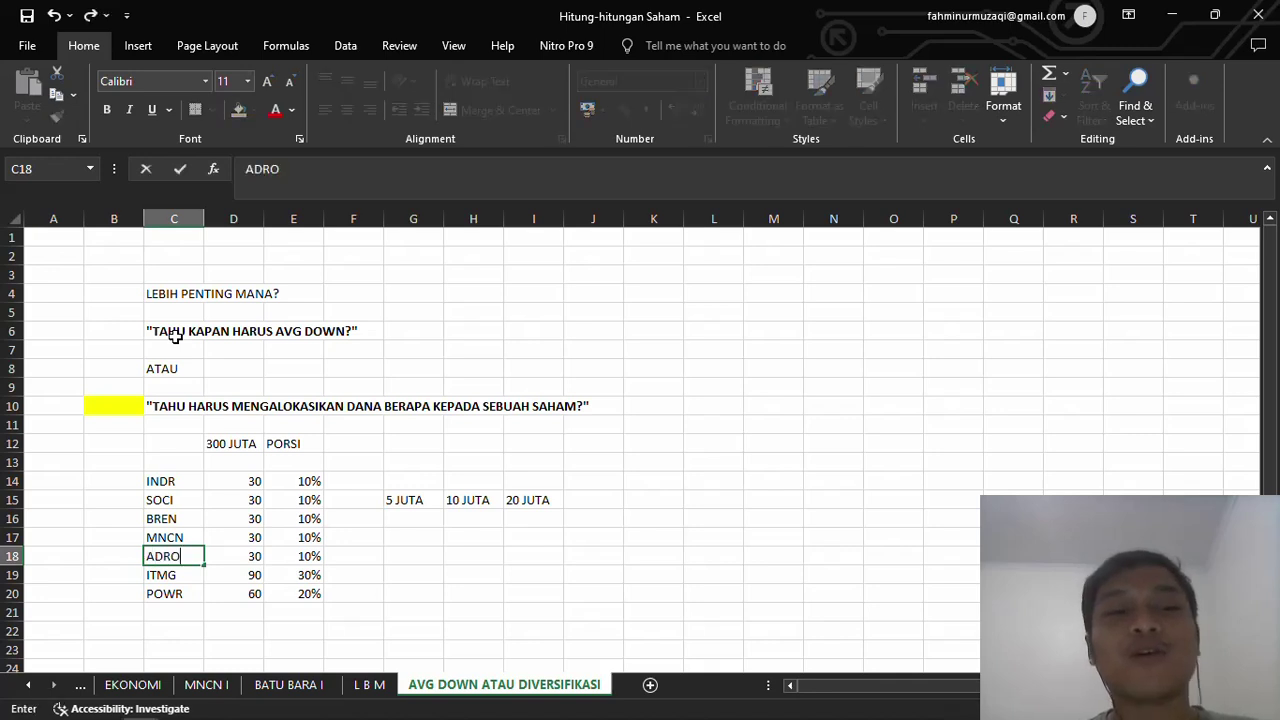
{"action": "key", "text": "Up"}
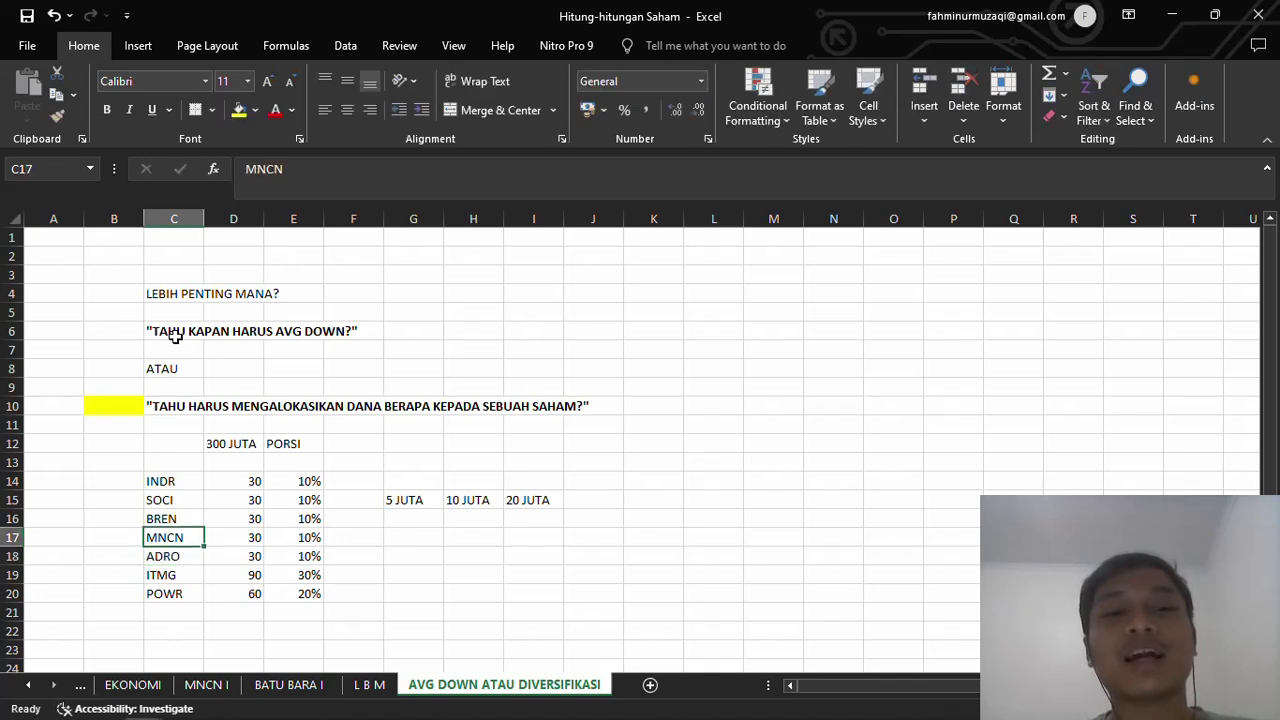
{"action": "type", "text": "BB"}
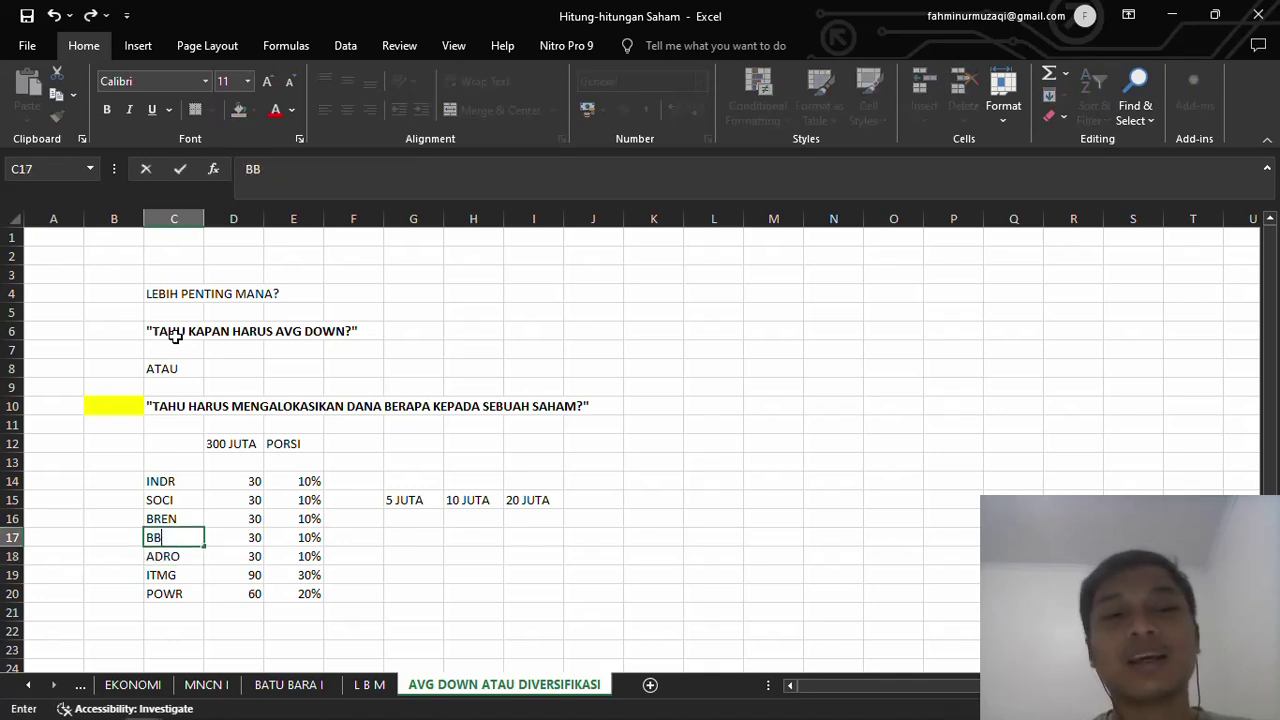
{"action": "key", "text": "BackSpace"}
{"action": "type", "text": "BNI"}
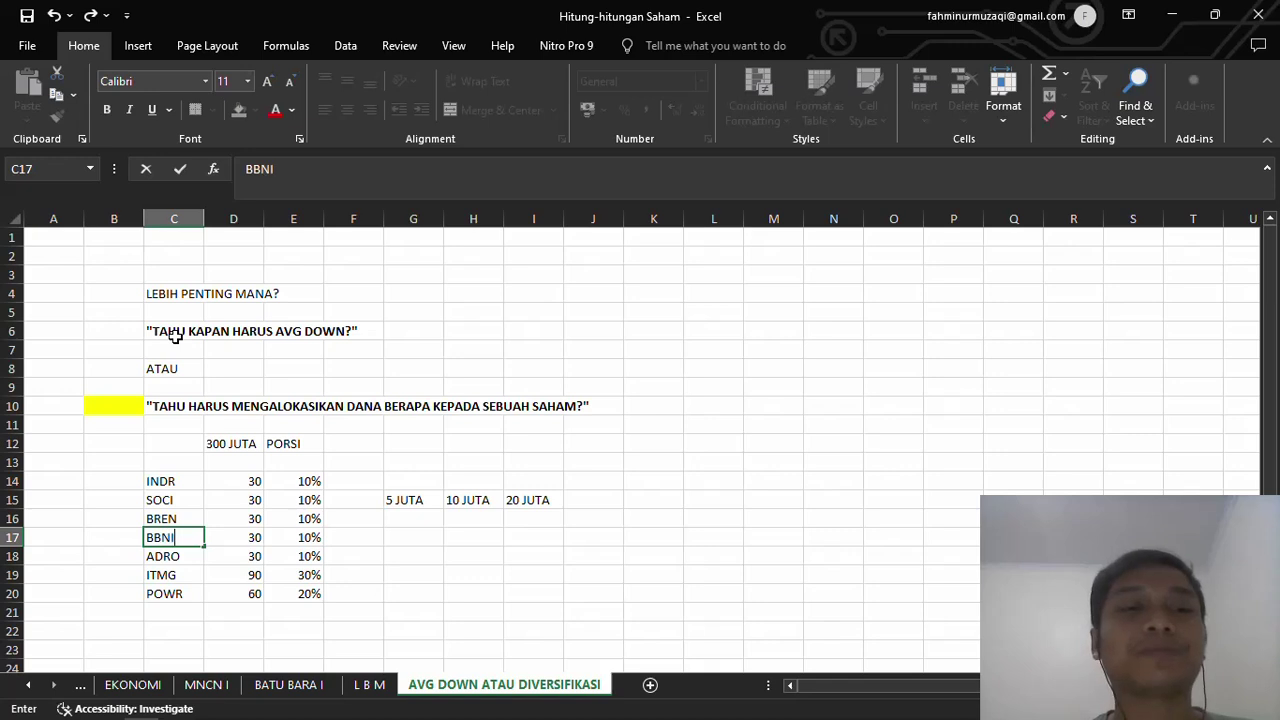
{"action": "key", "text": "Tab"}
{"action": "key", "text": "Right"}
{"action": "key", "text": "Left"}
{"action": "key", "text": "Left"}
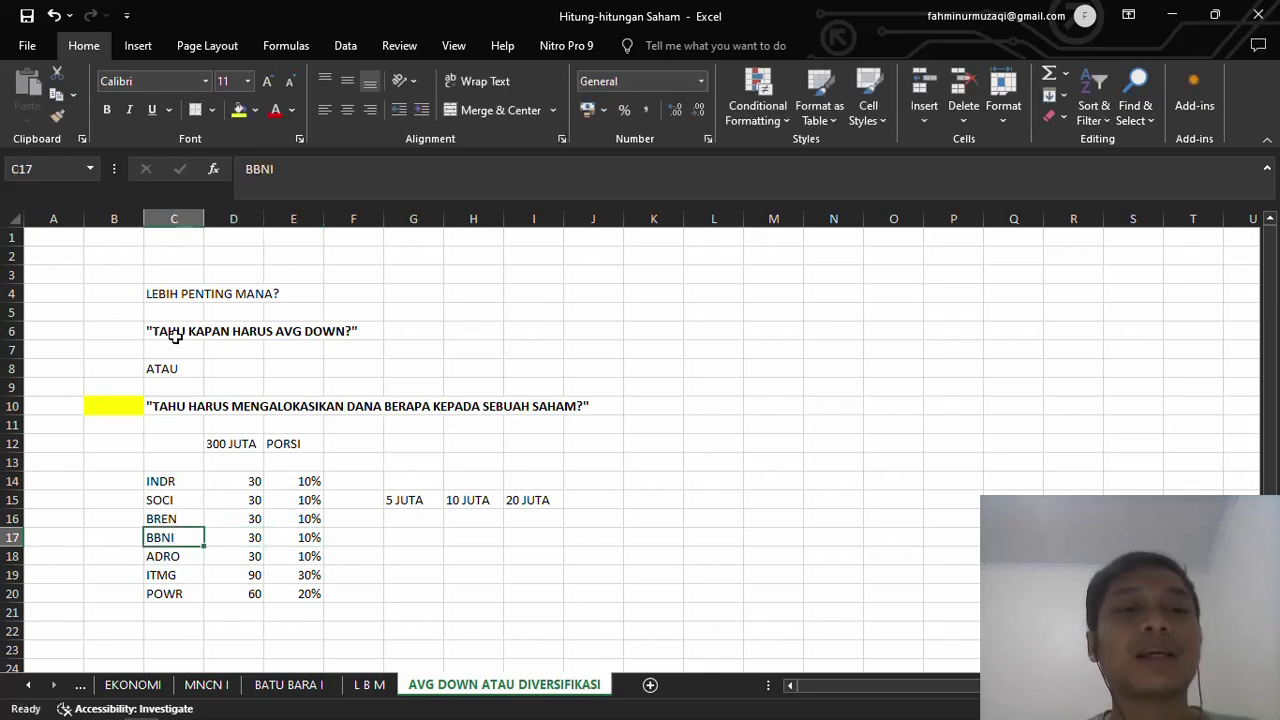
- Review the tickers in C14 to C16 and the amount and portion of BREN
{"action": "key", "text": "Up"}
{"action": "key", "text": "Up"}
{"action": "key", "text": "Up"}
{"action": "key", "text": "Down"}
{"action": "key", "text": "Down"}
{"action": "key", "text": "Right"}
{"action": "key", "text": "Left"}
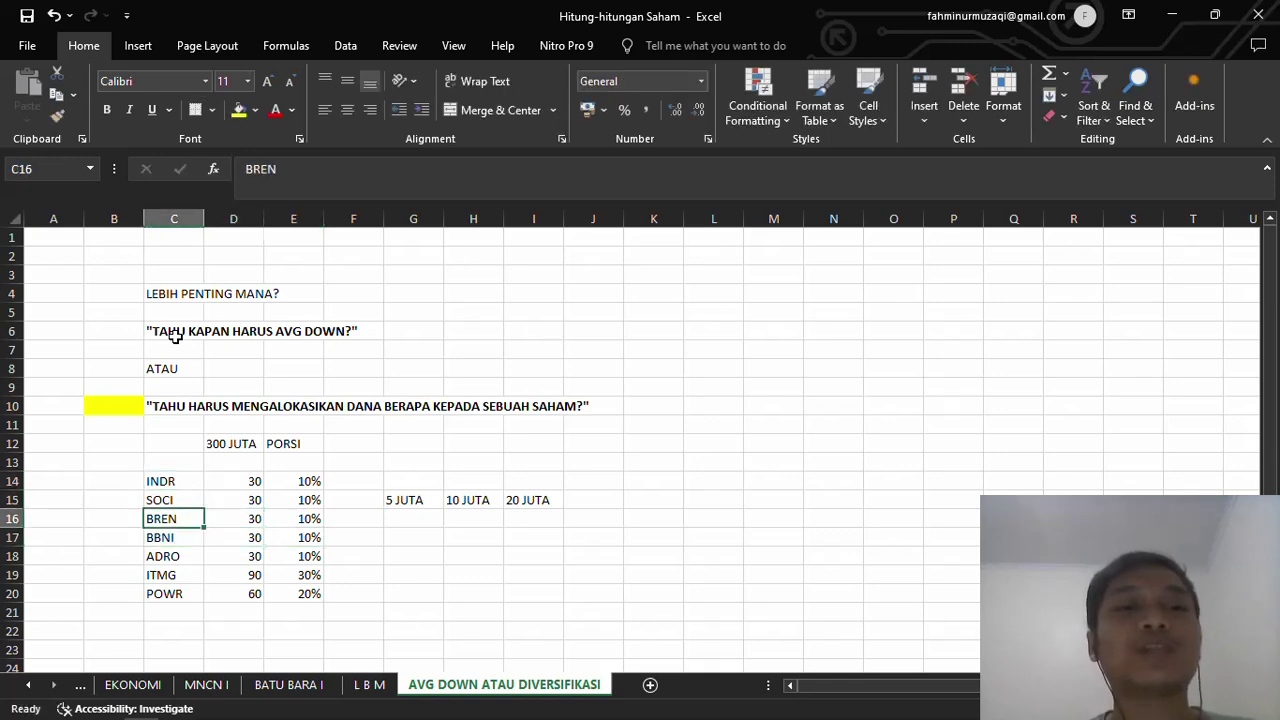
{"action": "key", "text": "Right"}
{"action": "key", "text": "Right"}
{"action": "key", "text": "Left"}
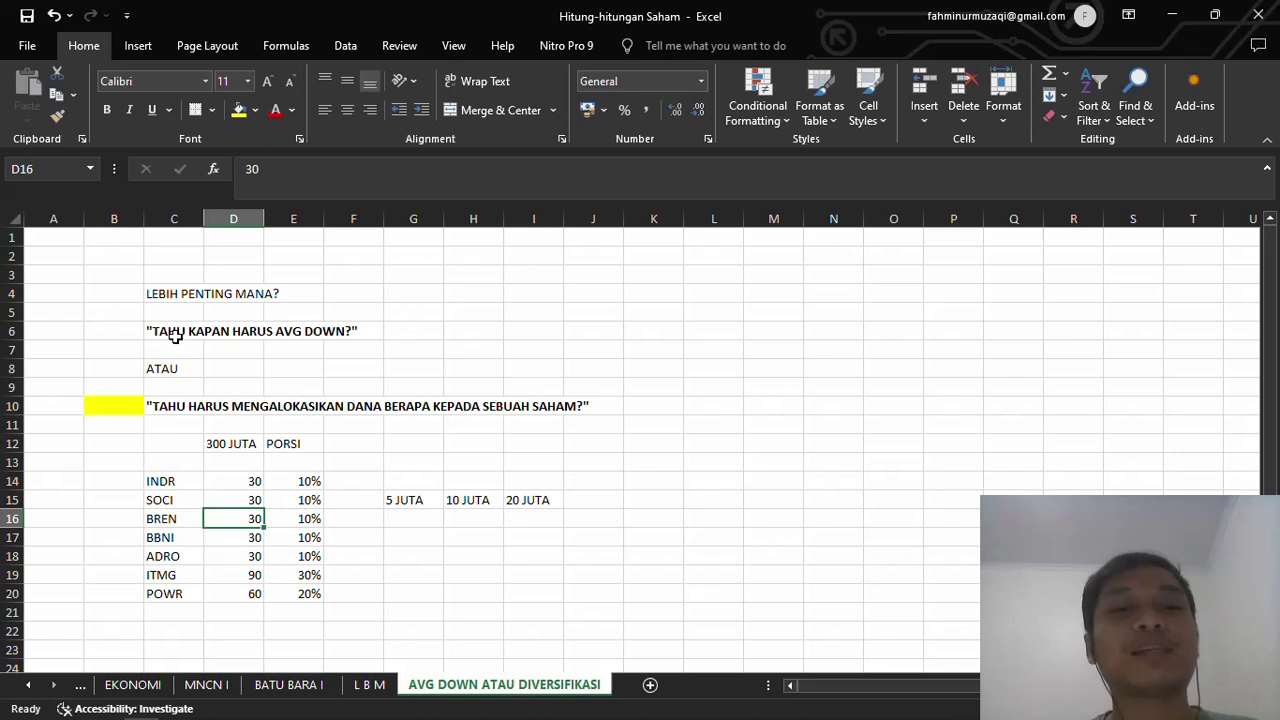
- Set the BBNI and ADRO amounts in D17 and D18 to 15 each
{"action": "key", "text": "Down"}
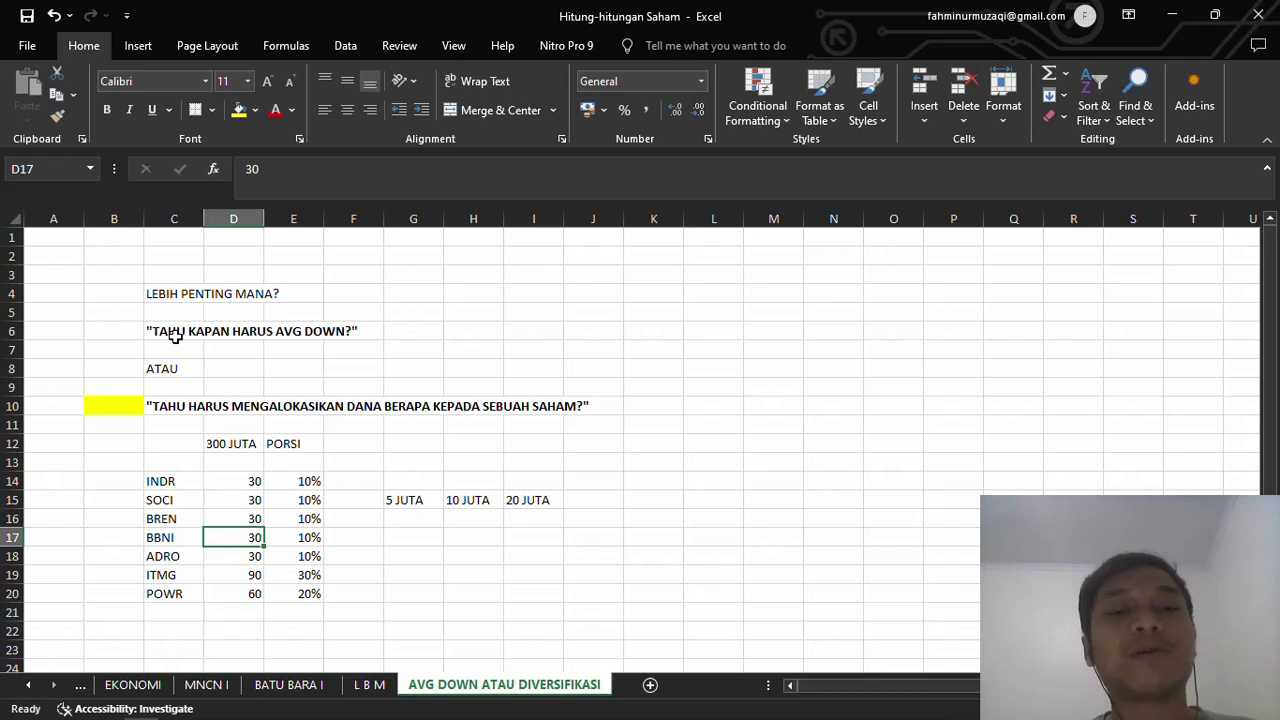
{"action": "type", "text": "15"}
{"action": "key", "text": "Return"}
{"action": "type", "text": "1"}
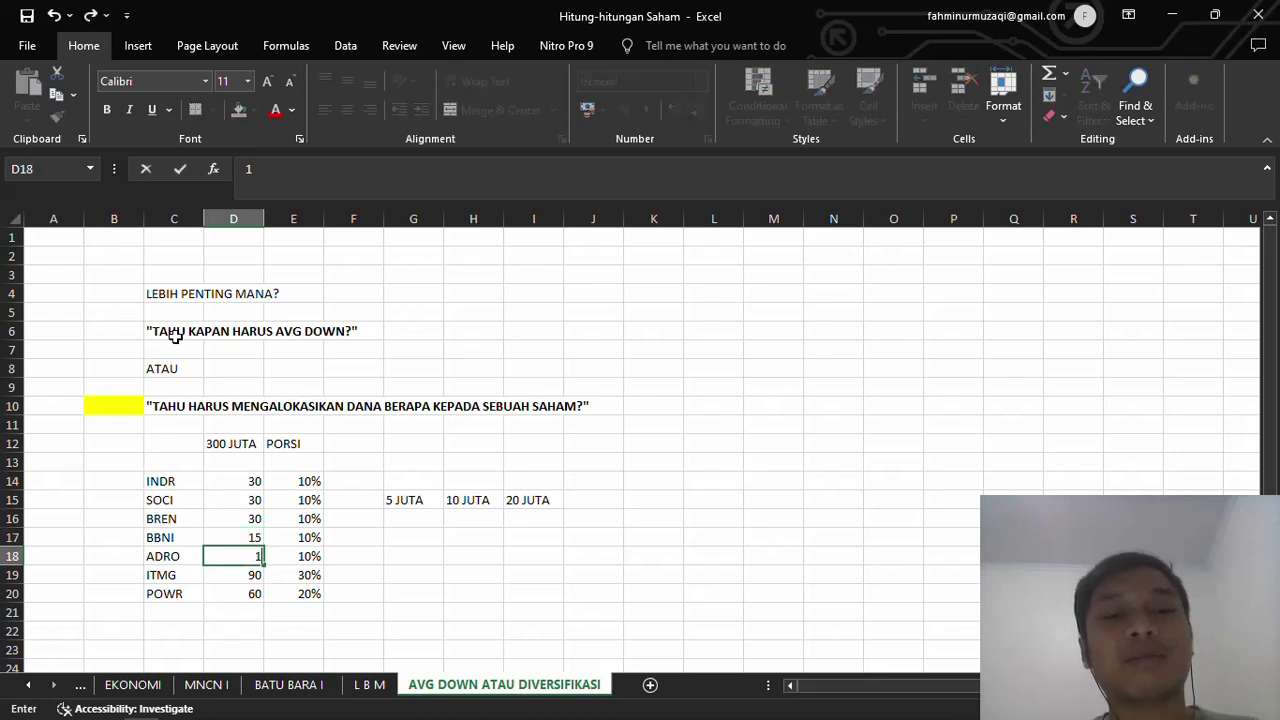
{"action": "type", "text": "5"}
{"action": "key", "text": "Return"}
- Put the BBNI and ADRO amounts in D17 and D18 back to 30 each
{"action": "key", "text": "Up"}
{"action": "key", "text": "Up"}
{"action": "type", "text": "30"}
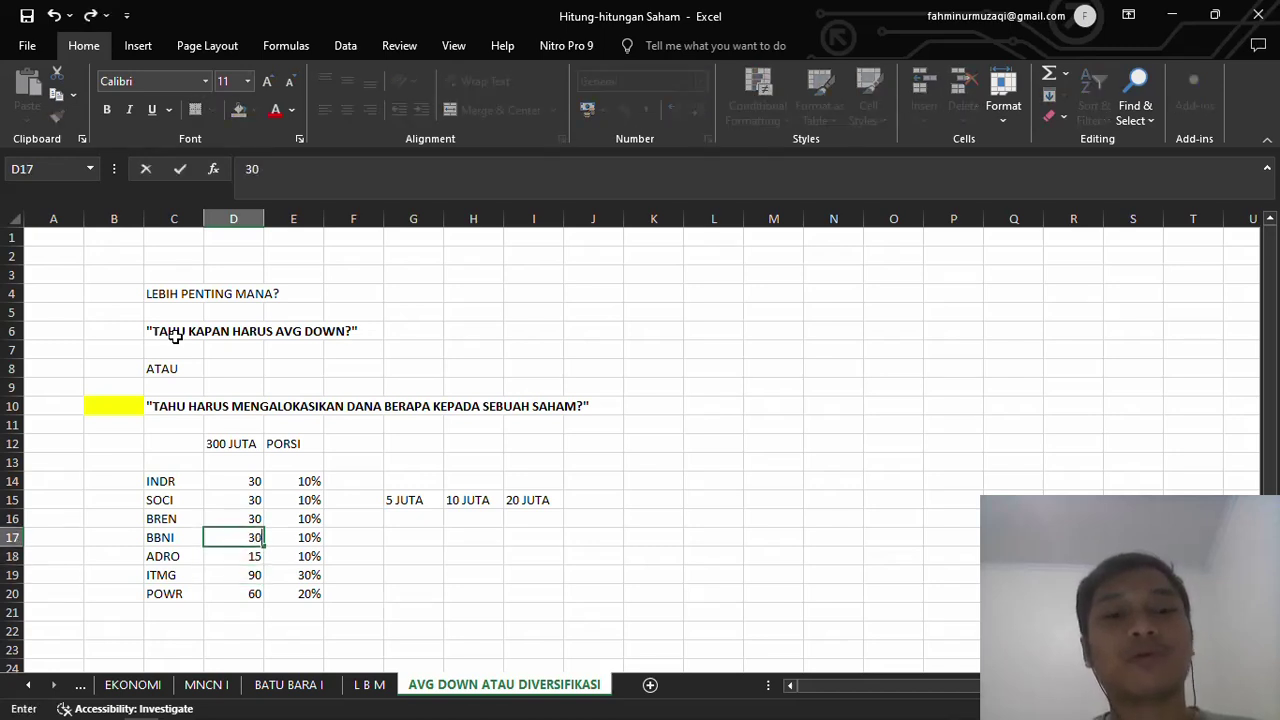
{"action": "key", "text": "Return"}
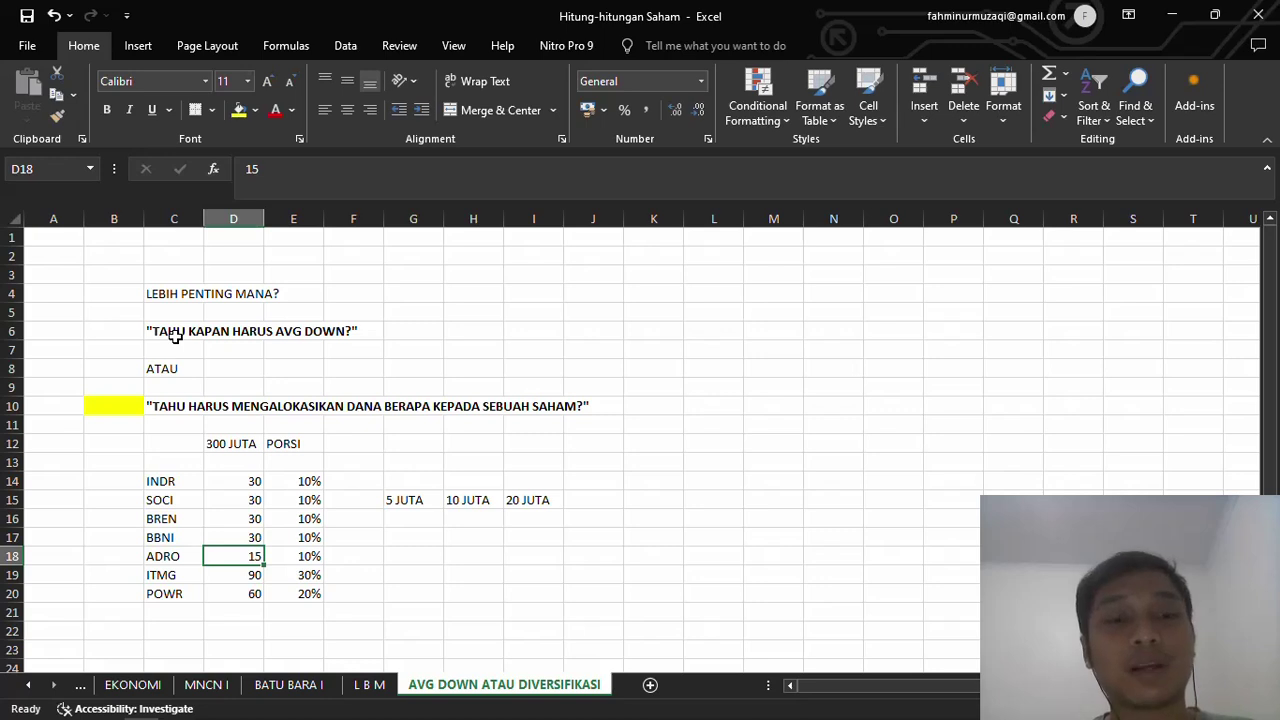
{"action": "type", "text": "30"}
{"action": "key", "text": "Right"}
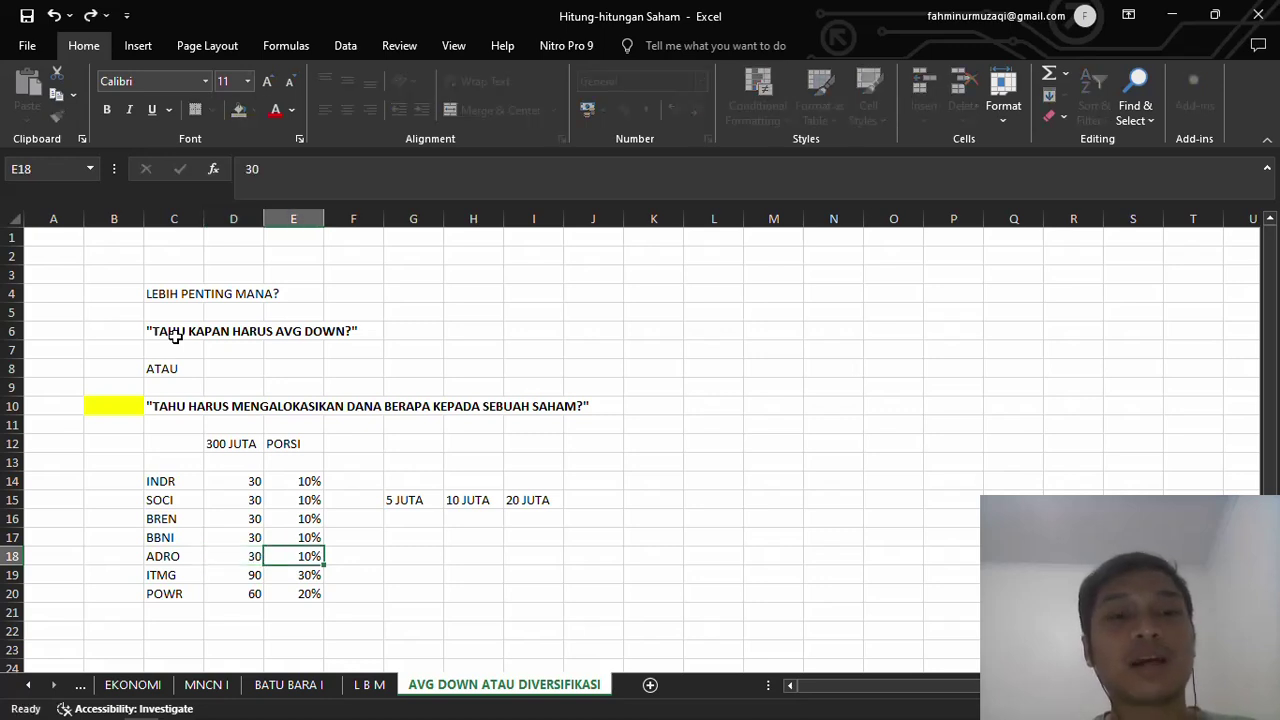
- Set the portions of BBNI and ADRO in E17 and E18 to 15% and the ITMG portion in E19 to 20%
{"action": "key", "text": "Left"}
{"action": "key", "text": "Up"}
{"action": "key", "text": "Right"}
{"action": "type", "text": "15"}
{"action": "key", "text": "Return"}
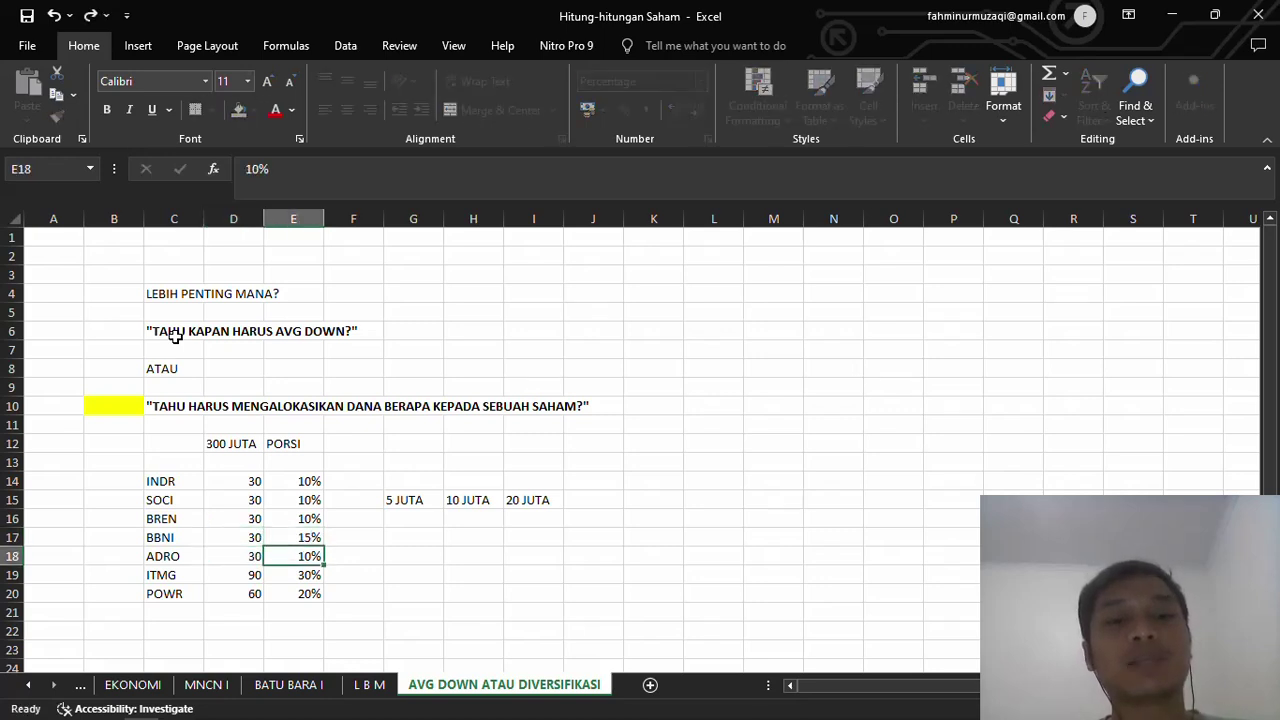
{"action": "type", "text": "15"}
{"action": "key", "text": "Return"}
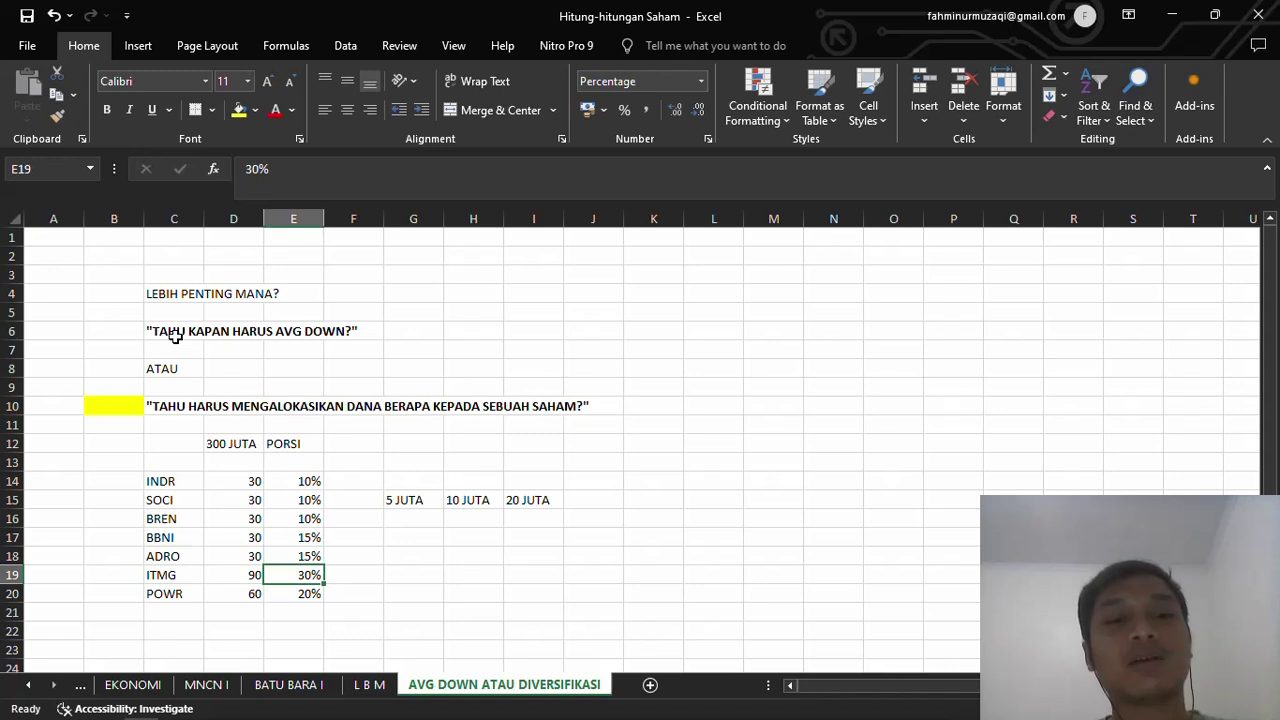
{"action": "type", "text": "20"}
{"action": "key", "text": "Up"}
- Go through the portions of BBNI to POWR and select E17 to E20 to check their total
{"action": "key", "text": "Left"}
{"action": "key", "text": "Up"}
{"action": "key", "text": "Right"}
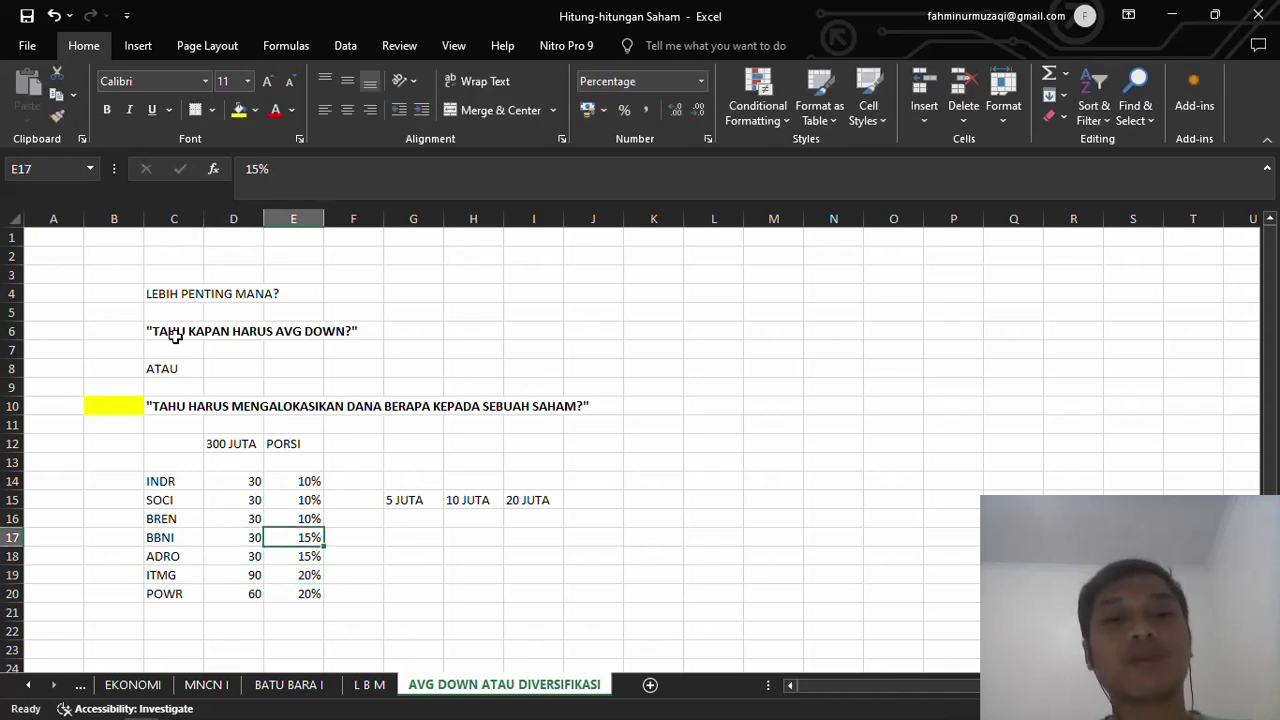
{"action": "key", "text": "Down"}
{"action": "key", "text": "Down"}
{"action": "key", "text": "Down"}
{"action": "key", "text": "Up"}
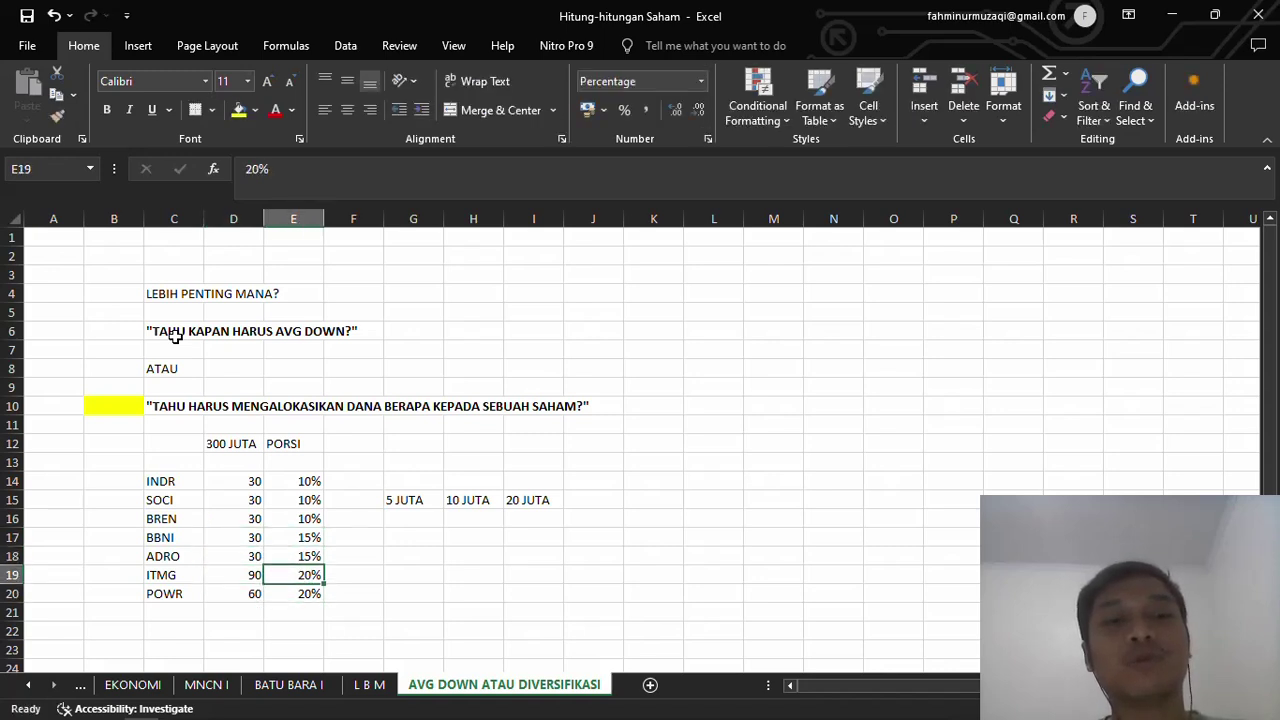
{"action": "key", "text": "Down"}
{"action": "key", "text": "shift+Up"}
{"action": "key", "text": "shift+Up"}
{"action": "key", "text": "shift+Up"}
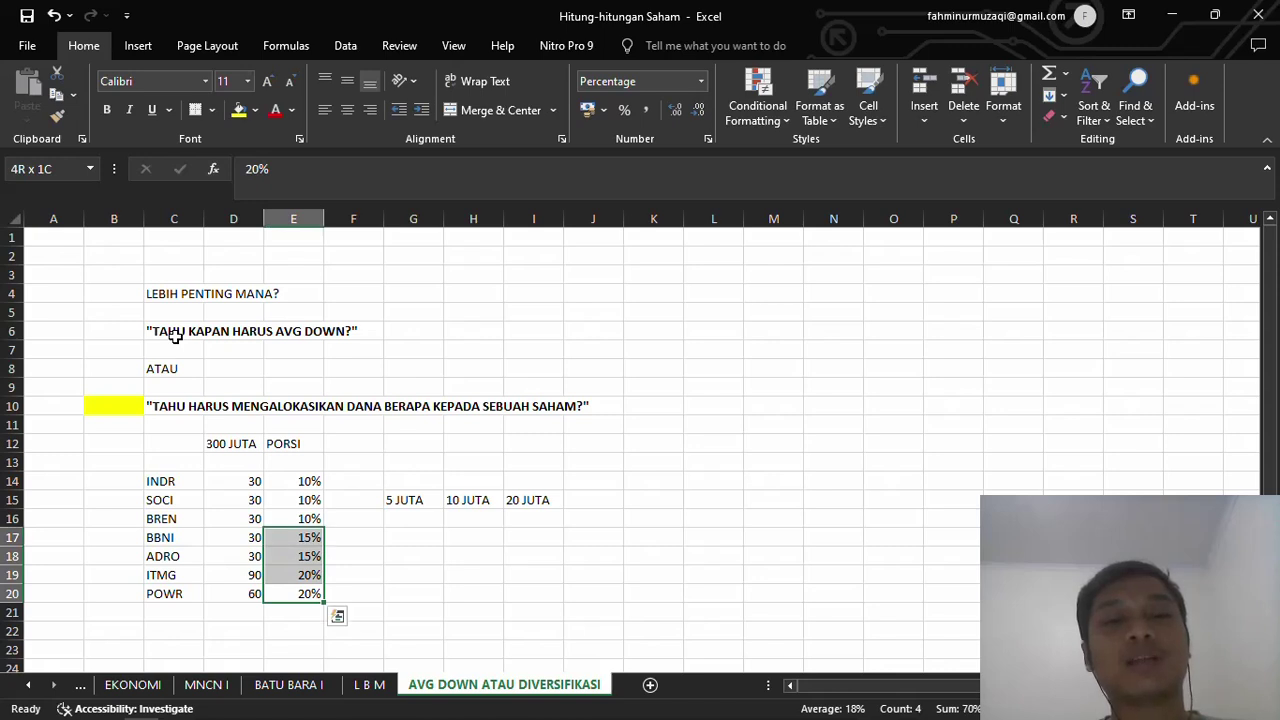
- Set the BBNI and ADRO amounts in D17 and D18 to 45 each
{"action": "key", "text": "Left"}
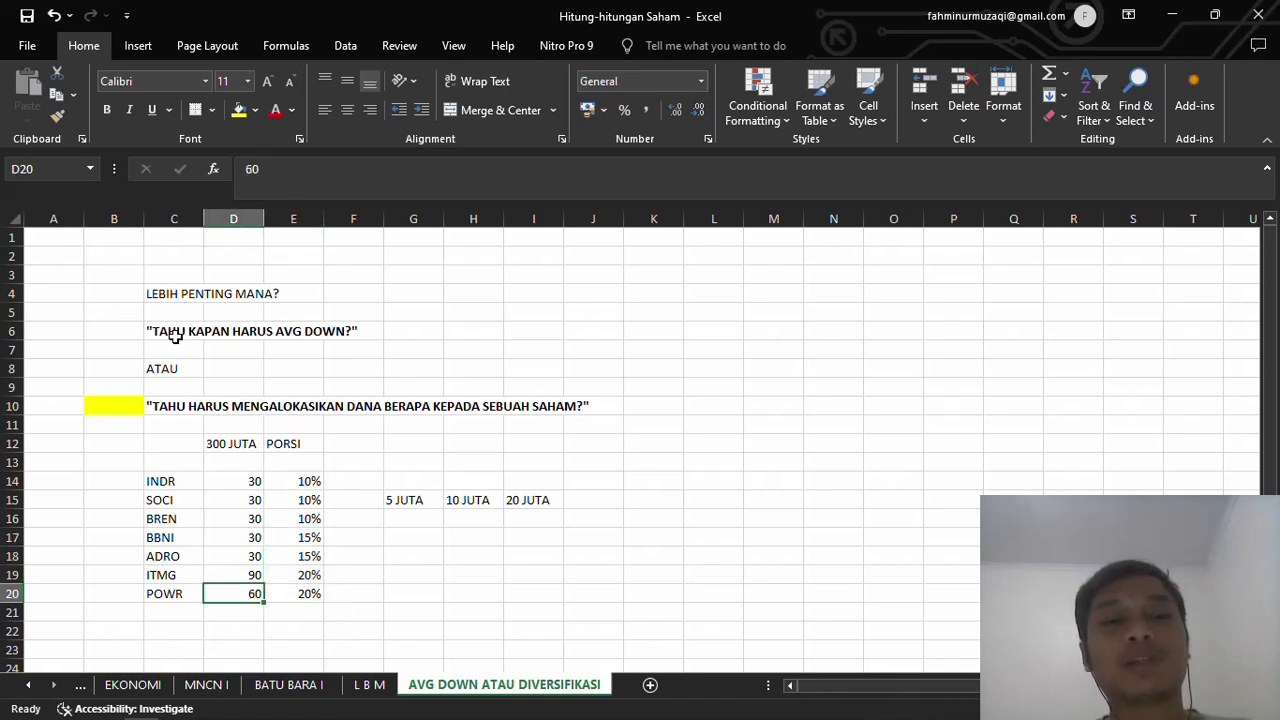
{"action": "key", "text": "Up"}
{"action": "key", "text": "Up"}
{"action": "key", "text": "Up"}
{"action": "type", "text": "45"}
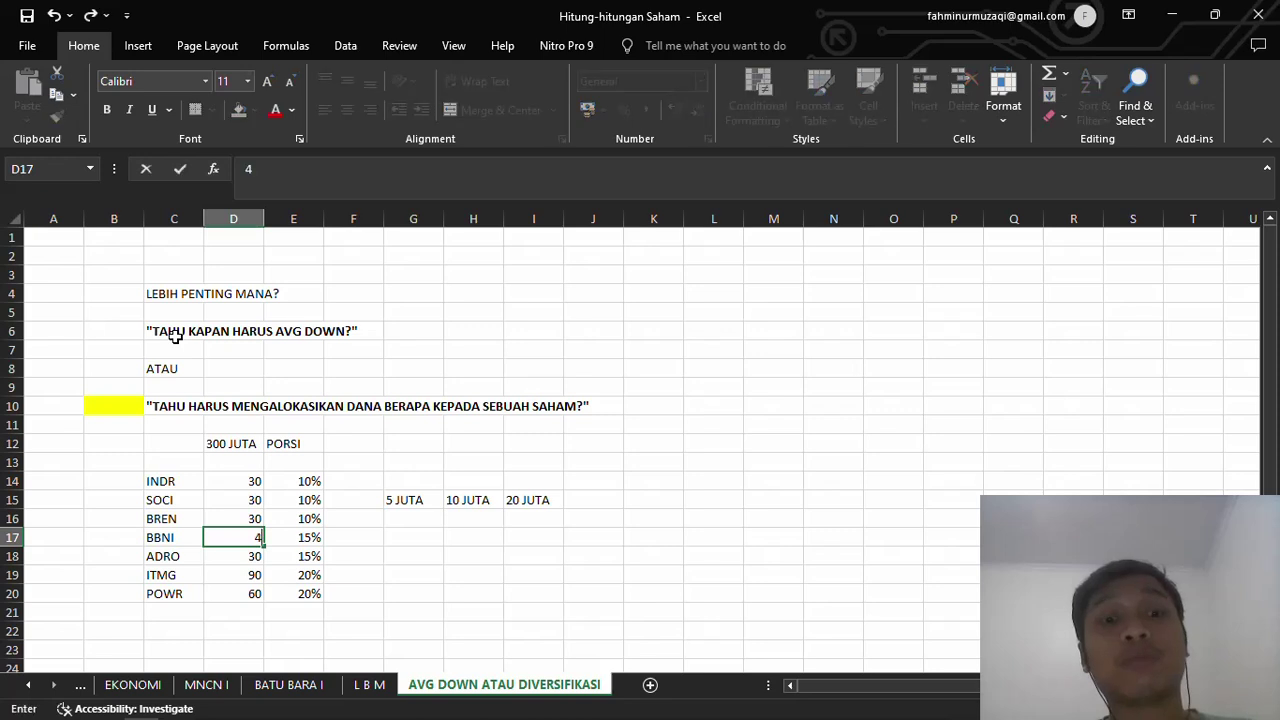
{"action": "key", "text": "Return"}
{"action": "type", "text": "45"}
{"action": "key", "text": "Return"}
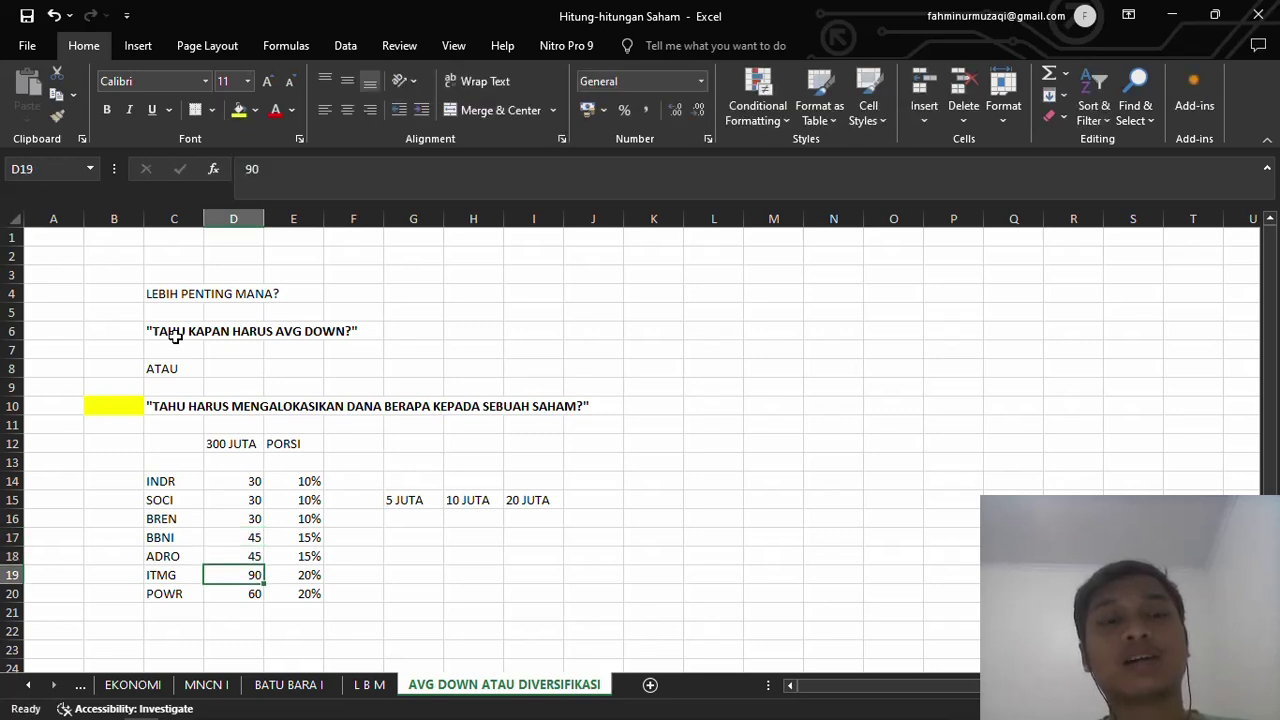
- Go through the amounts and portions of INDR to POWR to compare each stock's amount with its percentage
{"action": "key", "text": "Up"}
{"action": "key", "text": "Right"}
{"action": "key", "text": "Up"}
{"action": "key", "text": "Up"}
{"action": "key", "text": "Up"}
{"action": "key", "text": "Up"}
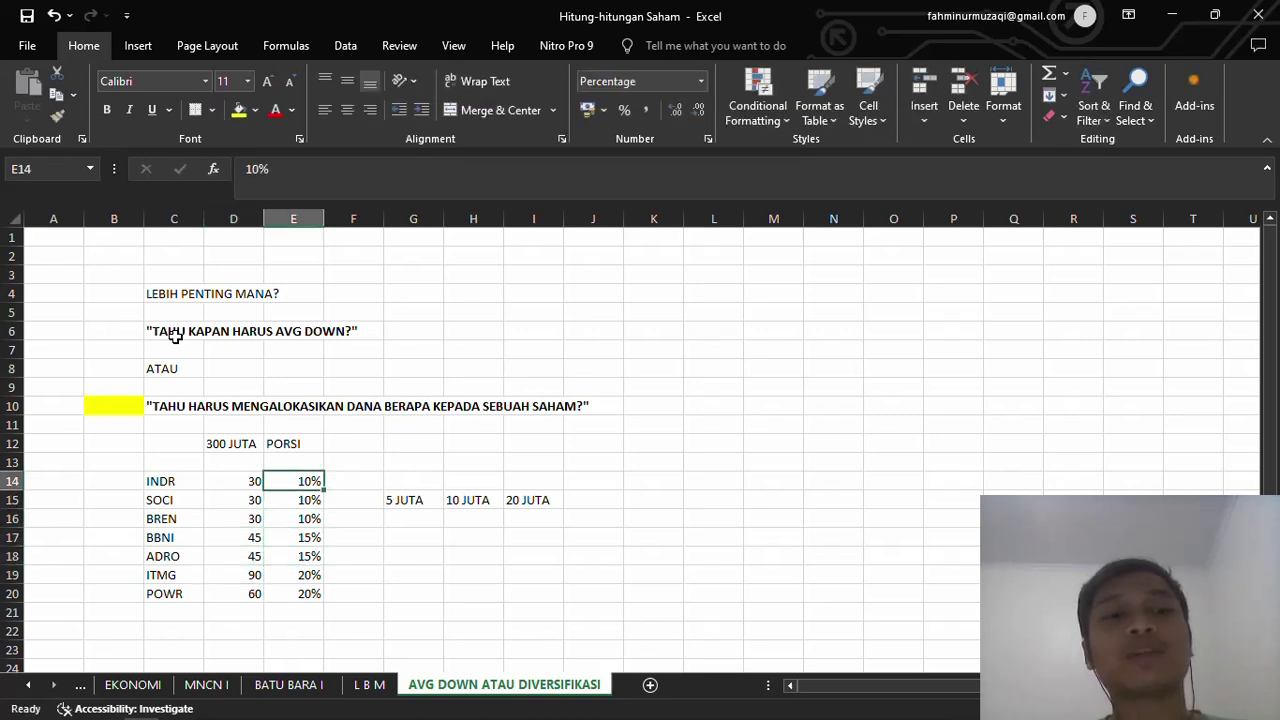
{"action": "key", "text": "Left"}
{"action": "key", "text": "Down"}
{"action": "key", "text": "Down"}
{"action": "key", "text": "Down"}
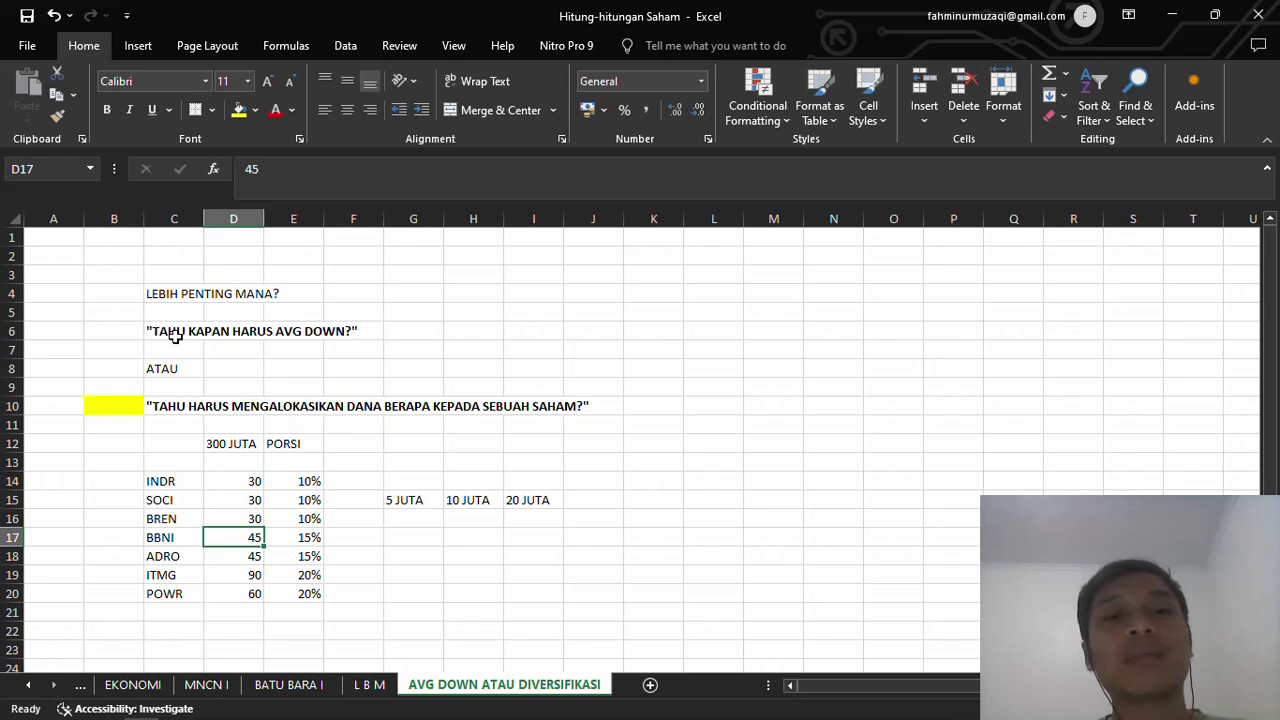
{"action": "key", "text": "Down"}
{"action": "key", "text": "Right"}
{"action": "key", "text": "Up"}
{"action": "key", "text": "Up"}
{"action": "key", "text": "Left"}
{"action": "key", "text": "Down"}
{"action": "key", "text": "Down"}
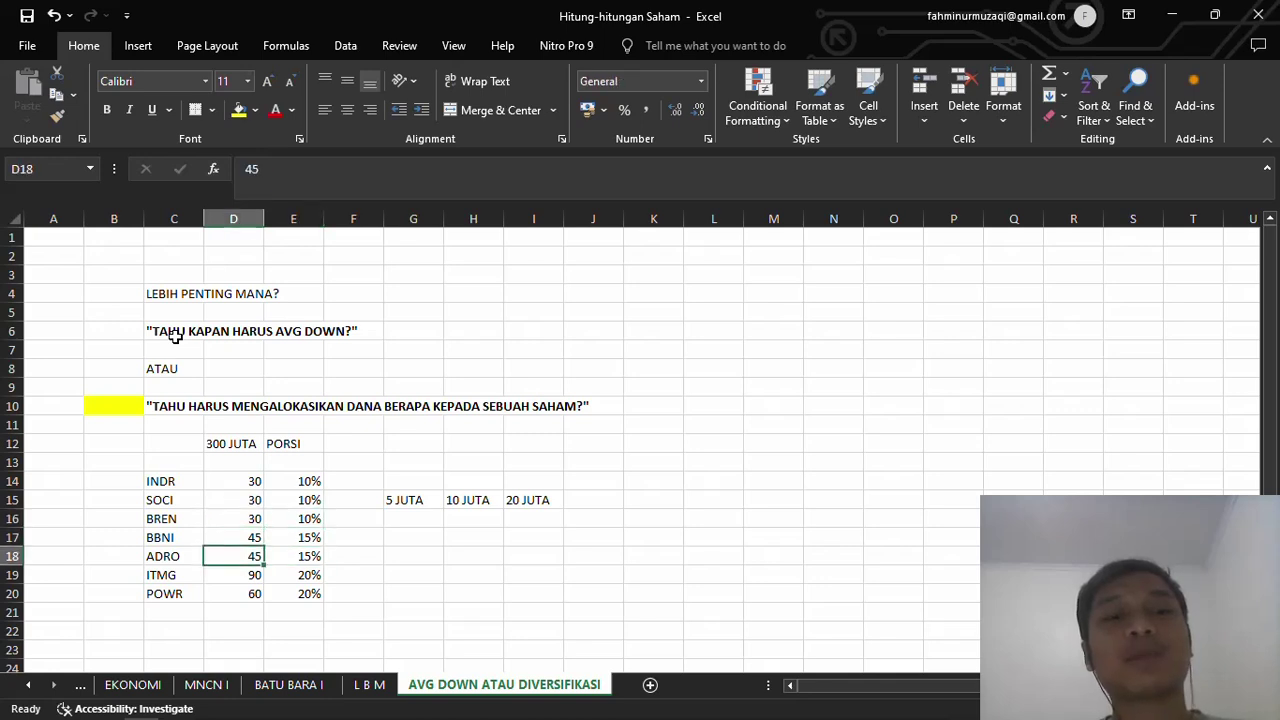
{"action": "key", "text": "Down"}
{"action": "key", "text": "Down"}
{"action": "key", "text": "Right"}
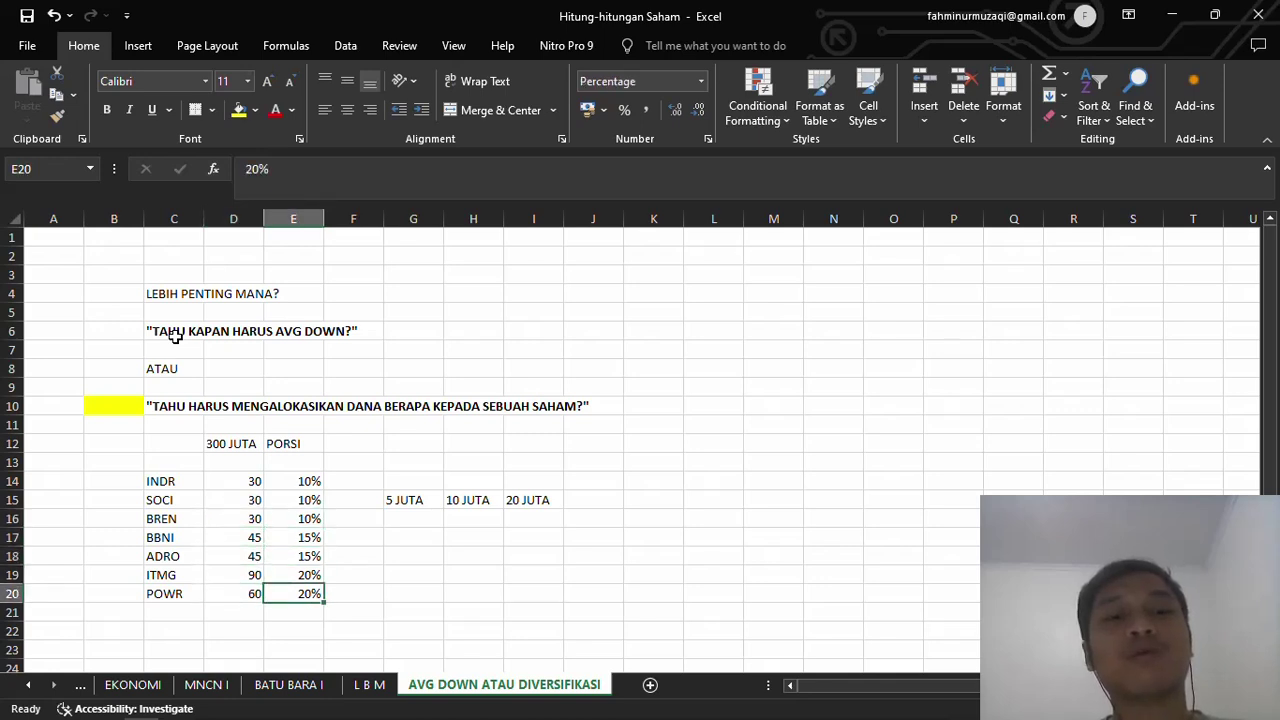
- Set the ITMG amount in D19 to 60 to match its 20% portion
{"action": "key", "text": "Up"}
{"action": "key", "text": "Left"}
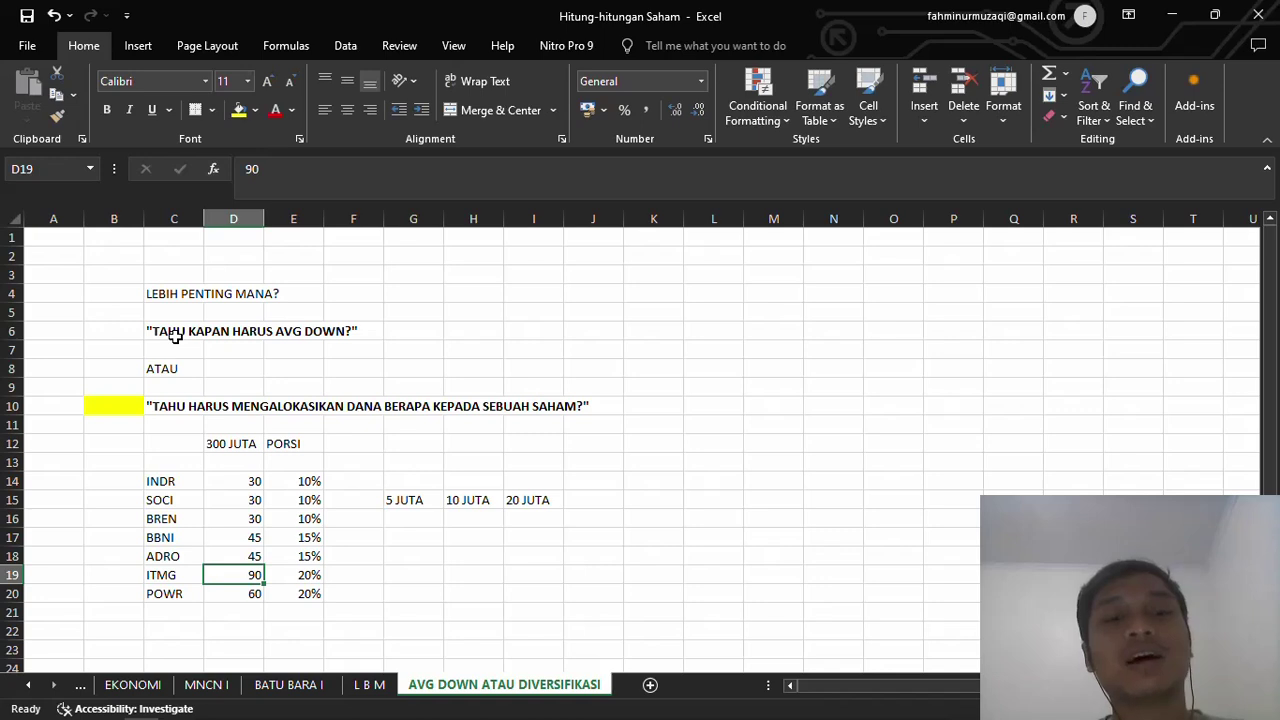
{"action": "type", "text": "69"}
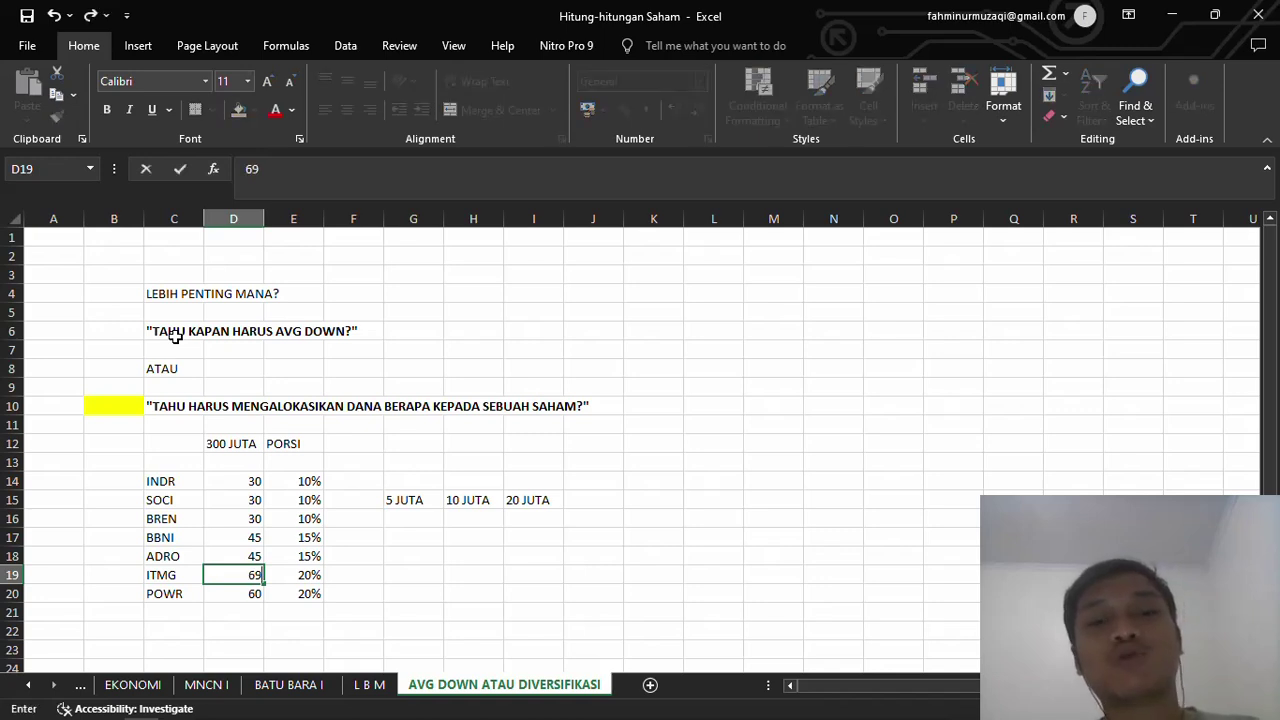
{"action": "key", "text": "Return"}
{"action": "key", "text": "Up"}
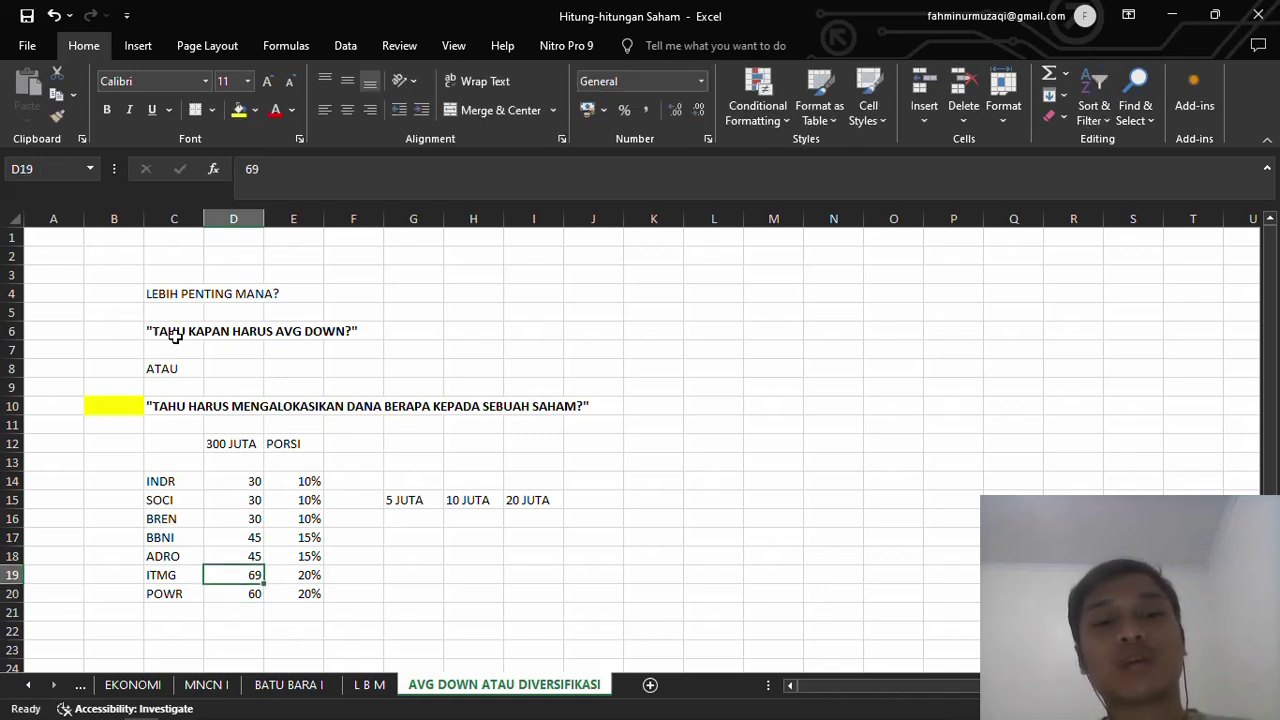
{"action": "type", "text": "60"}
{"action": "key", "text": "Up"}
- Select the amounts of all seven stocks in D14 to D20 to check their total against the 300 JUTA fund
{"action": "key", "text": "Up"}
{"action": "key", "text": "Up"}
{"action": "key", "text": "Up"}
{"action": "key", "text": "Up"}
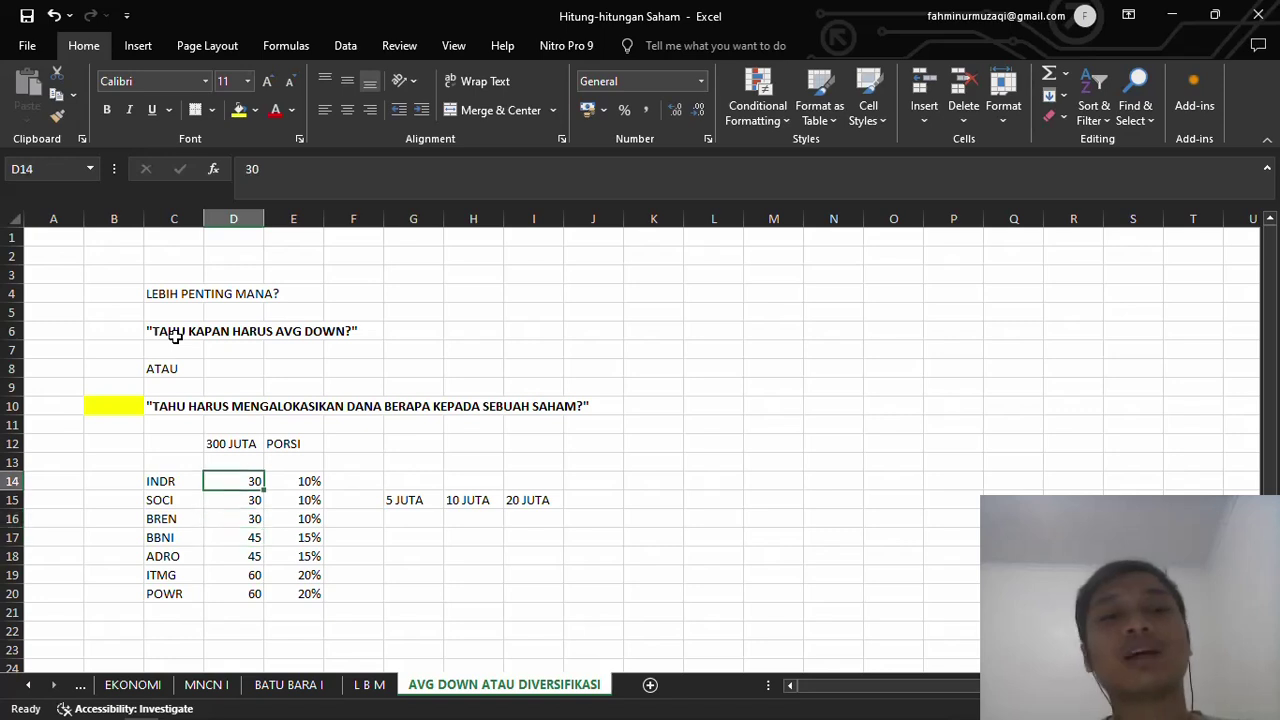
{"action": "key", "text": "shift+Down"}
{"action": "key", "text": "shift+Down"}
{"action": "key", "text": "shift+Down"}
{"action": "key", "text": "shift+Down"}
{"action": "key", "text": "shift+Down"}
{"action": "key", "text": "shift+Down"}
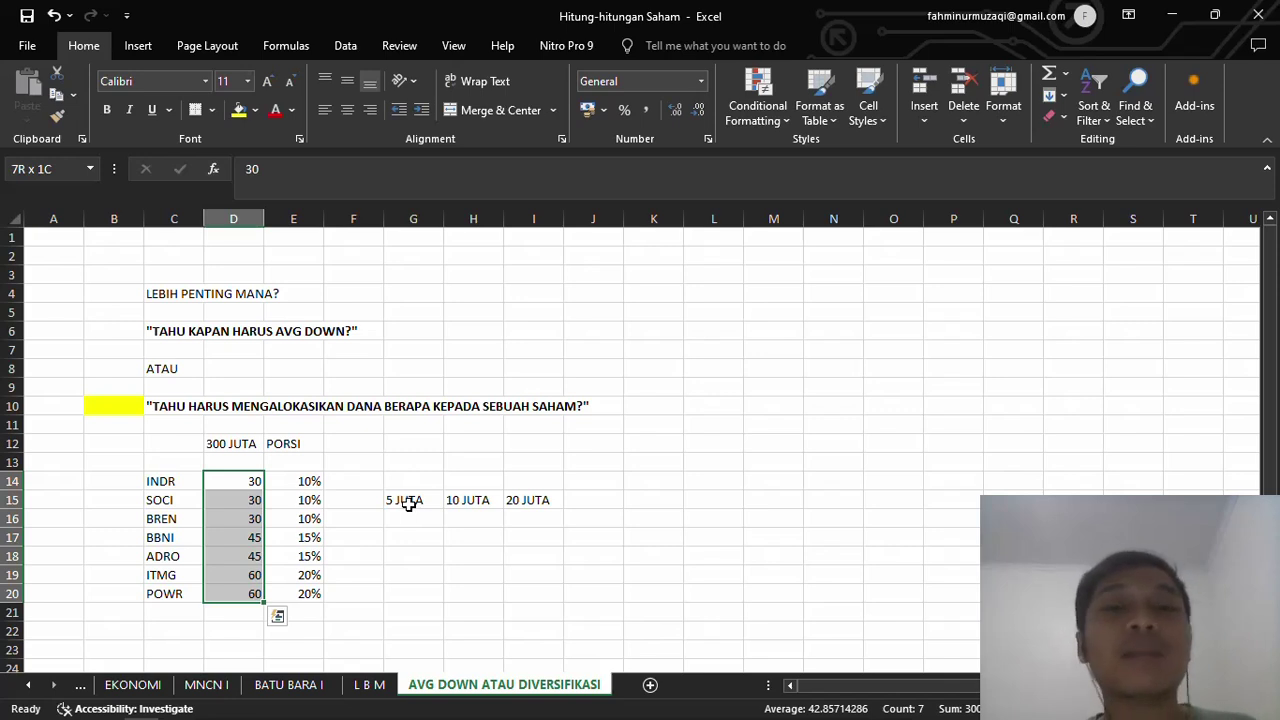
{"action": "key", "text": "super+shift+s"}
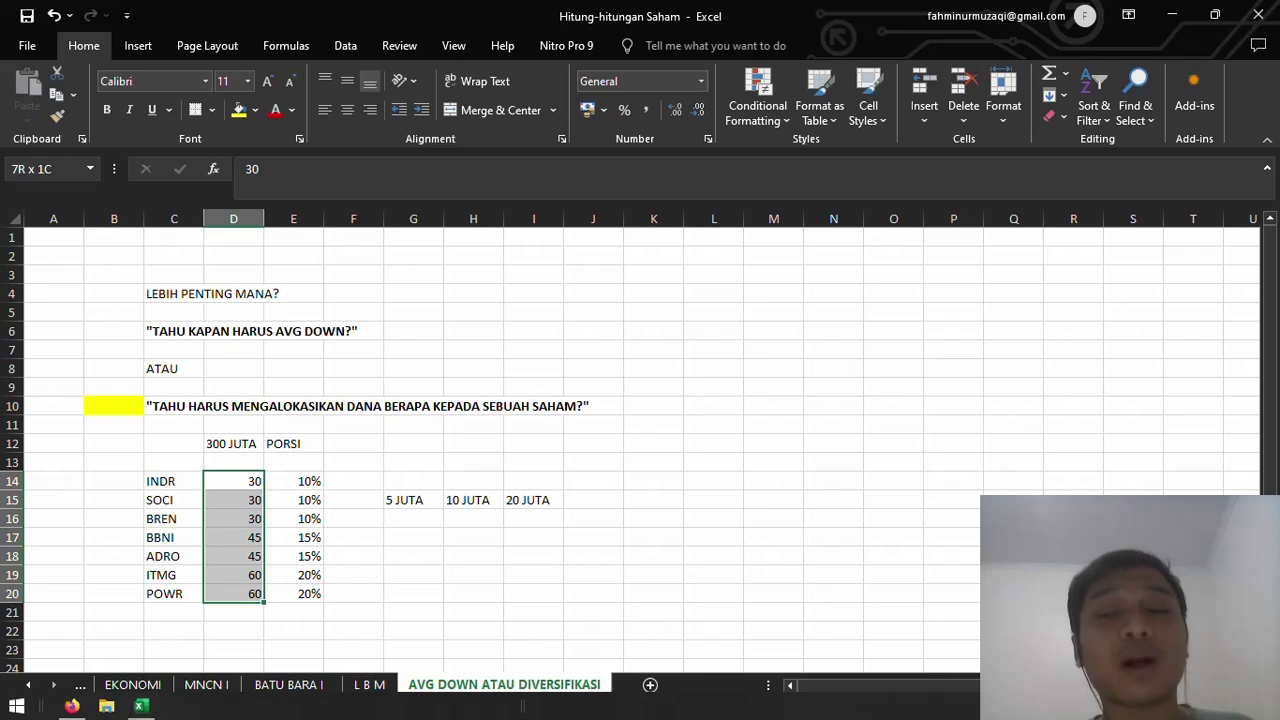